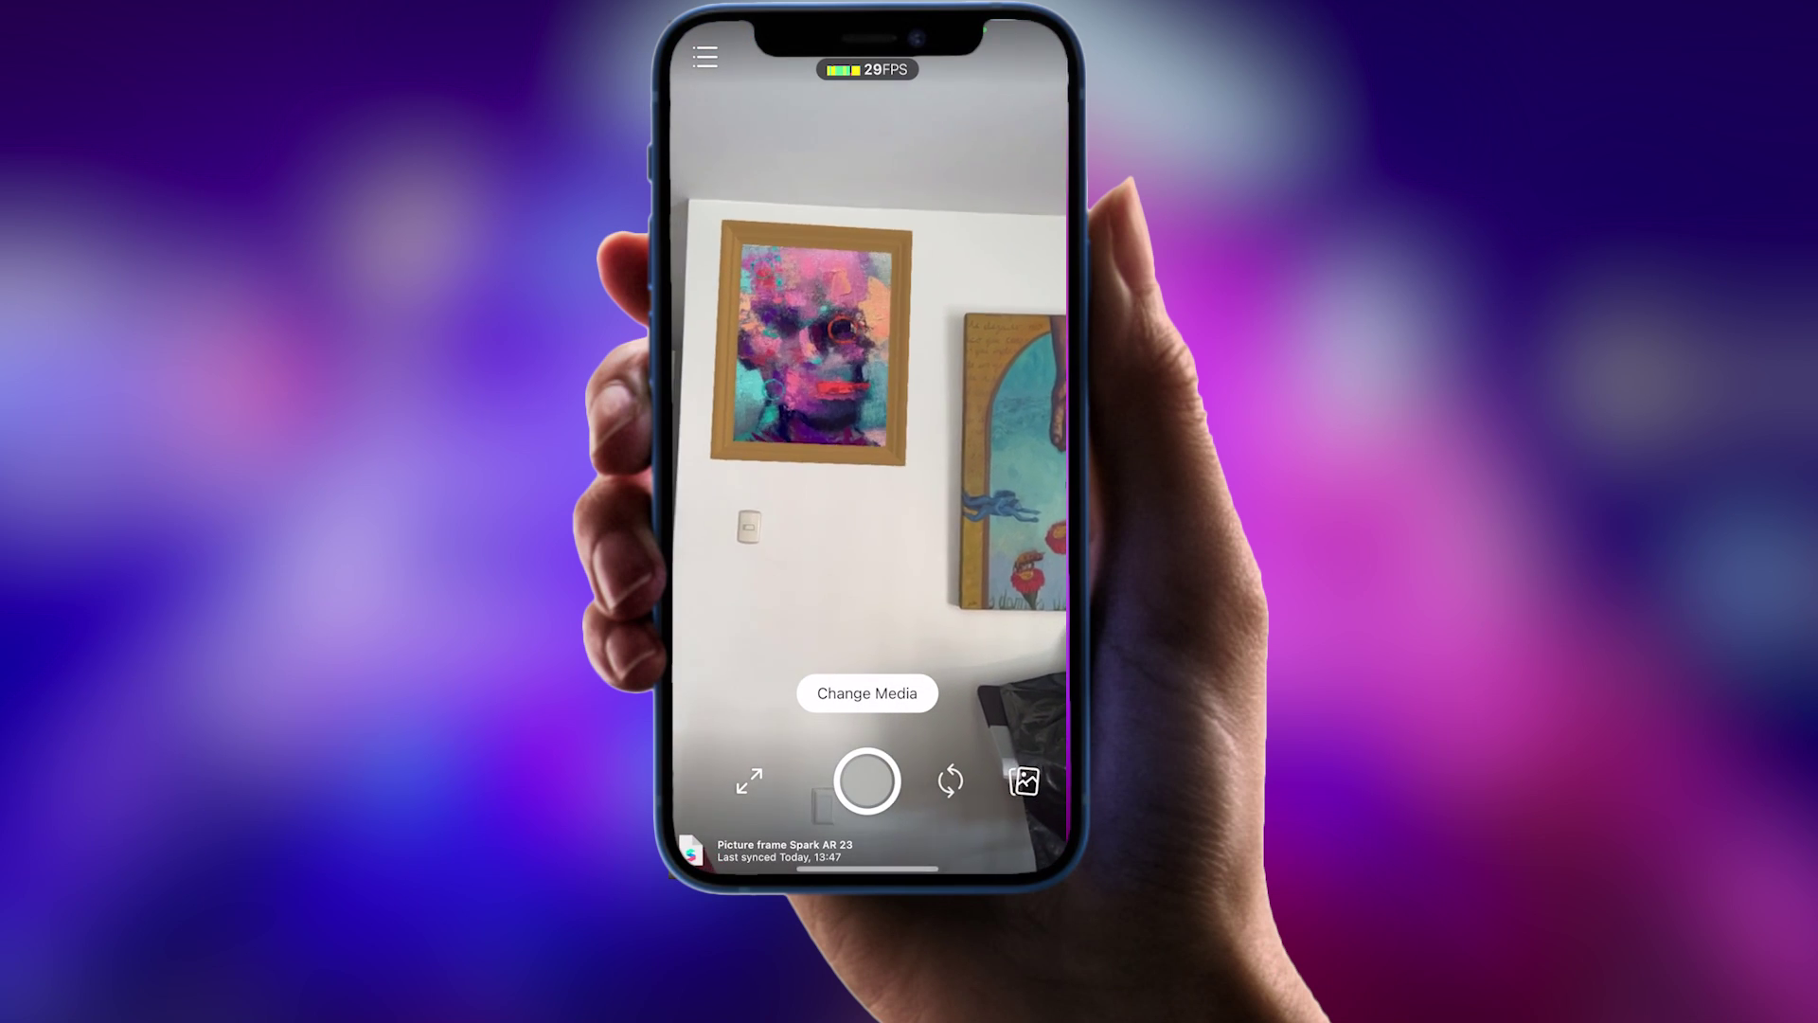
Step: Replace the picture inside the AR frame with the tree painting from the phone's photo library
{"action": "left_click", "coordinate": [866, 692]}
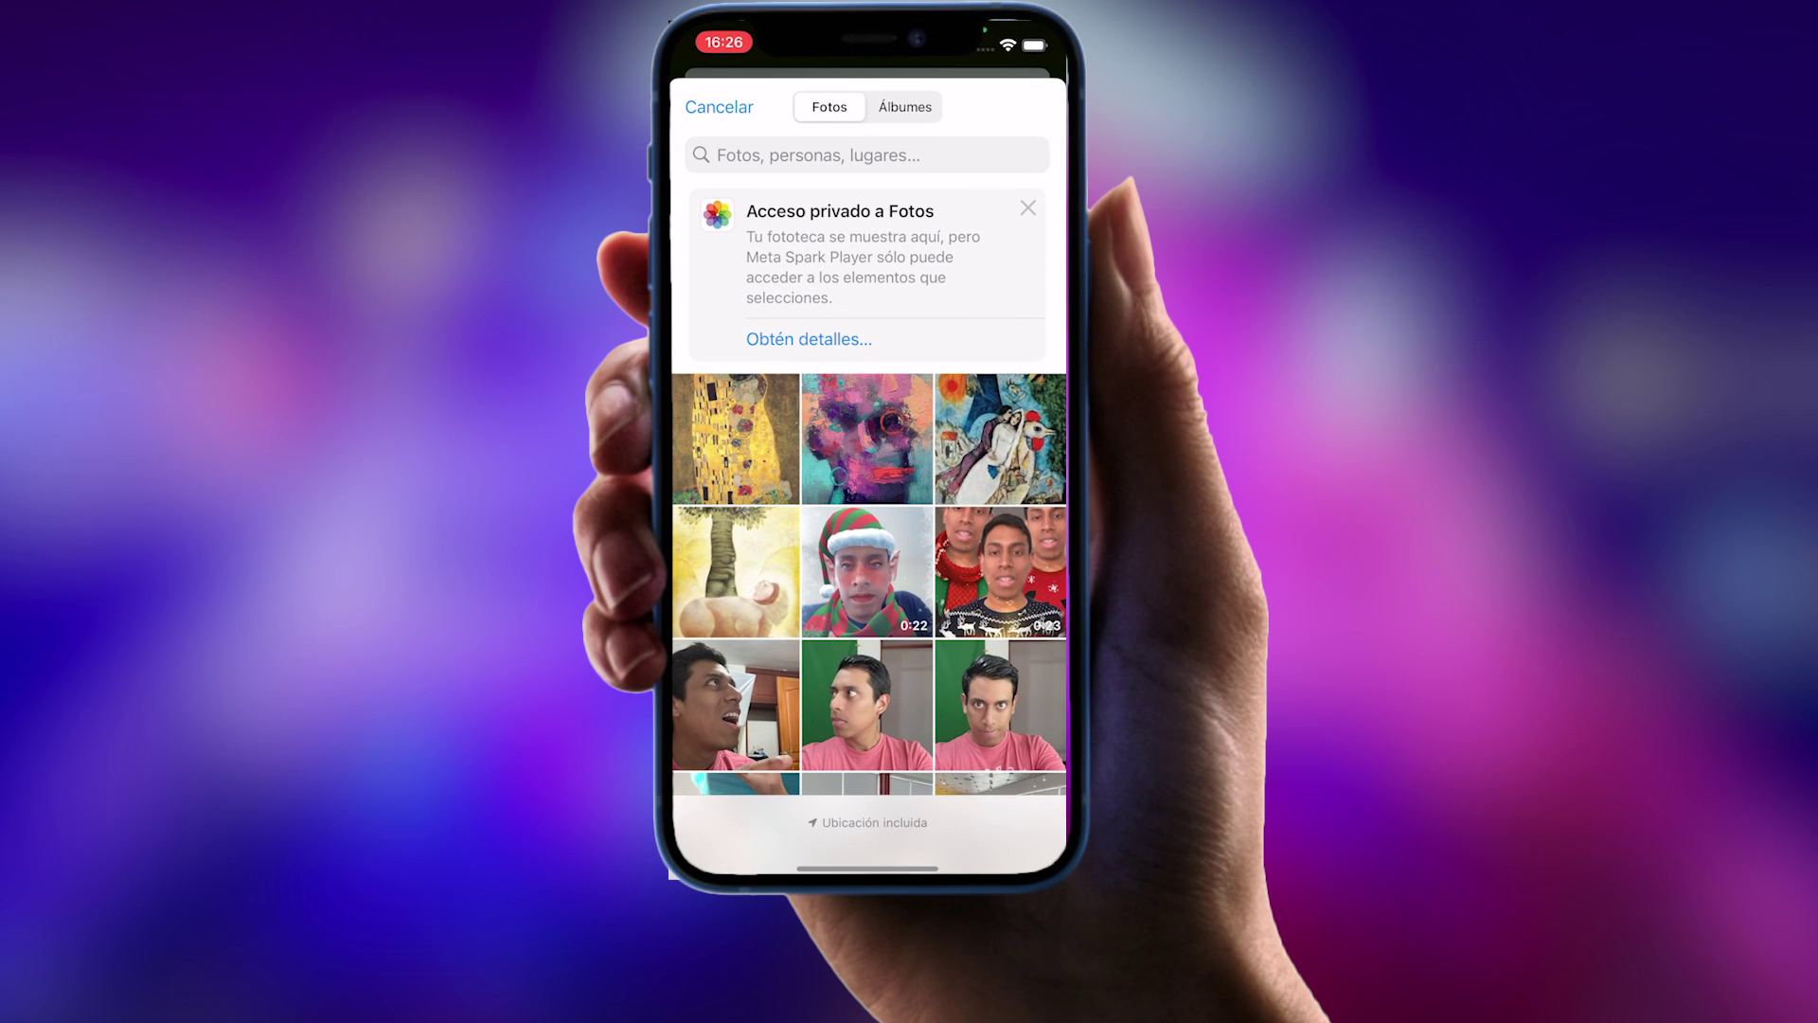
{"action": "left_click", "coordinate": [736, 571]}
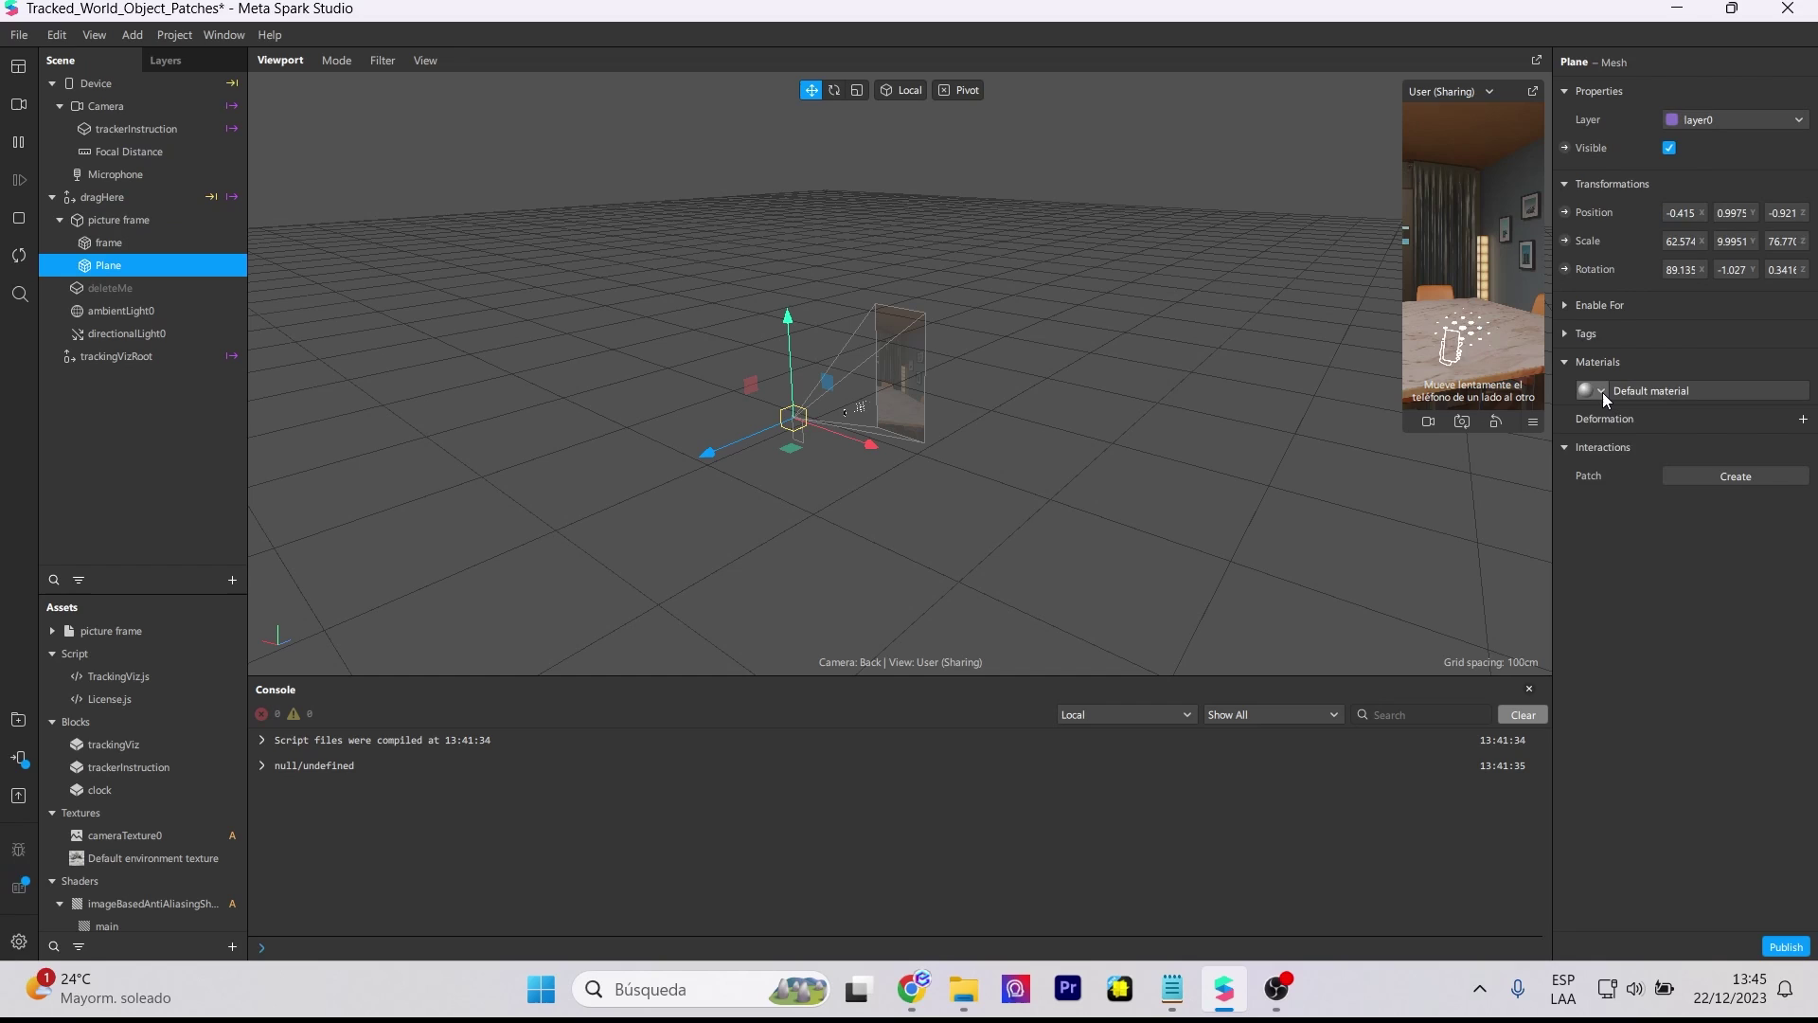
Step: Create a new material for the Plane mesh and open the material's shader type choices
{"action": "left_click", "coordinate": [1602, 392]}
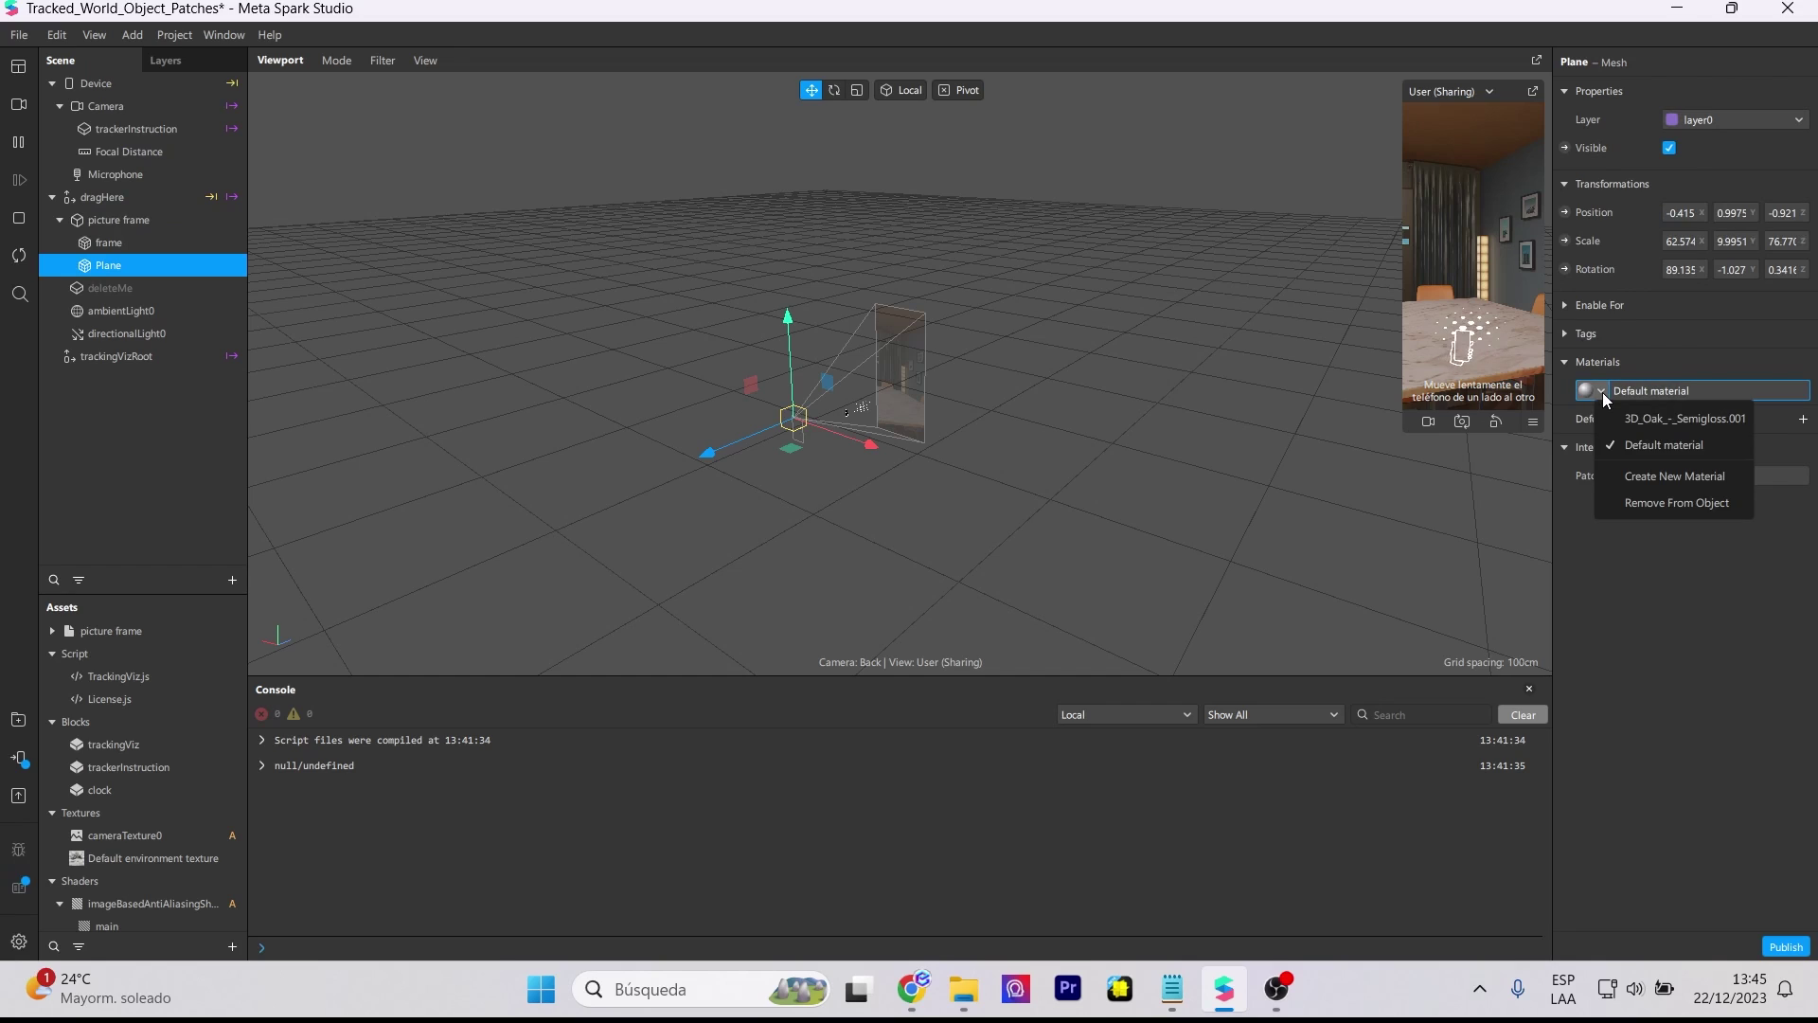
{"action": "left_click", "coordinate": [1674, 477]}
{"action": "scroll", "coordinate": [123, 890], "scroll_direction": "down", "scroll_amount": 1}
{"action": "left_click", "coordinate": [118, 917]}
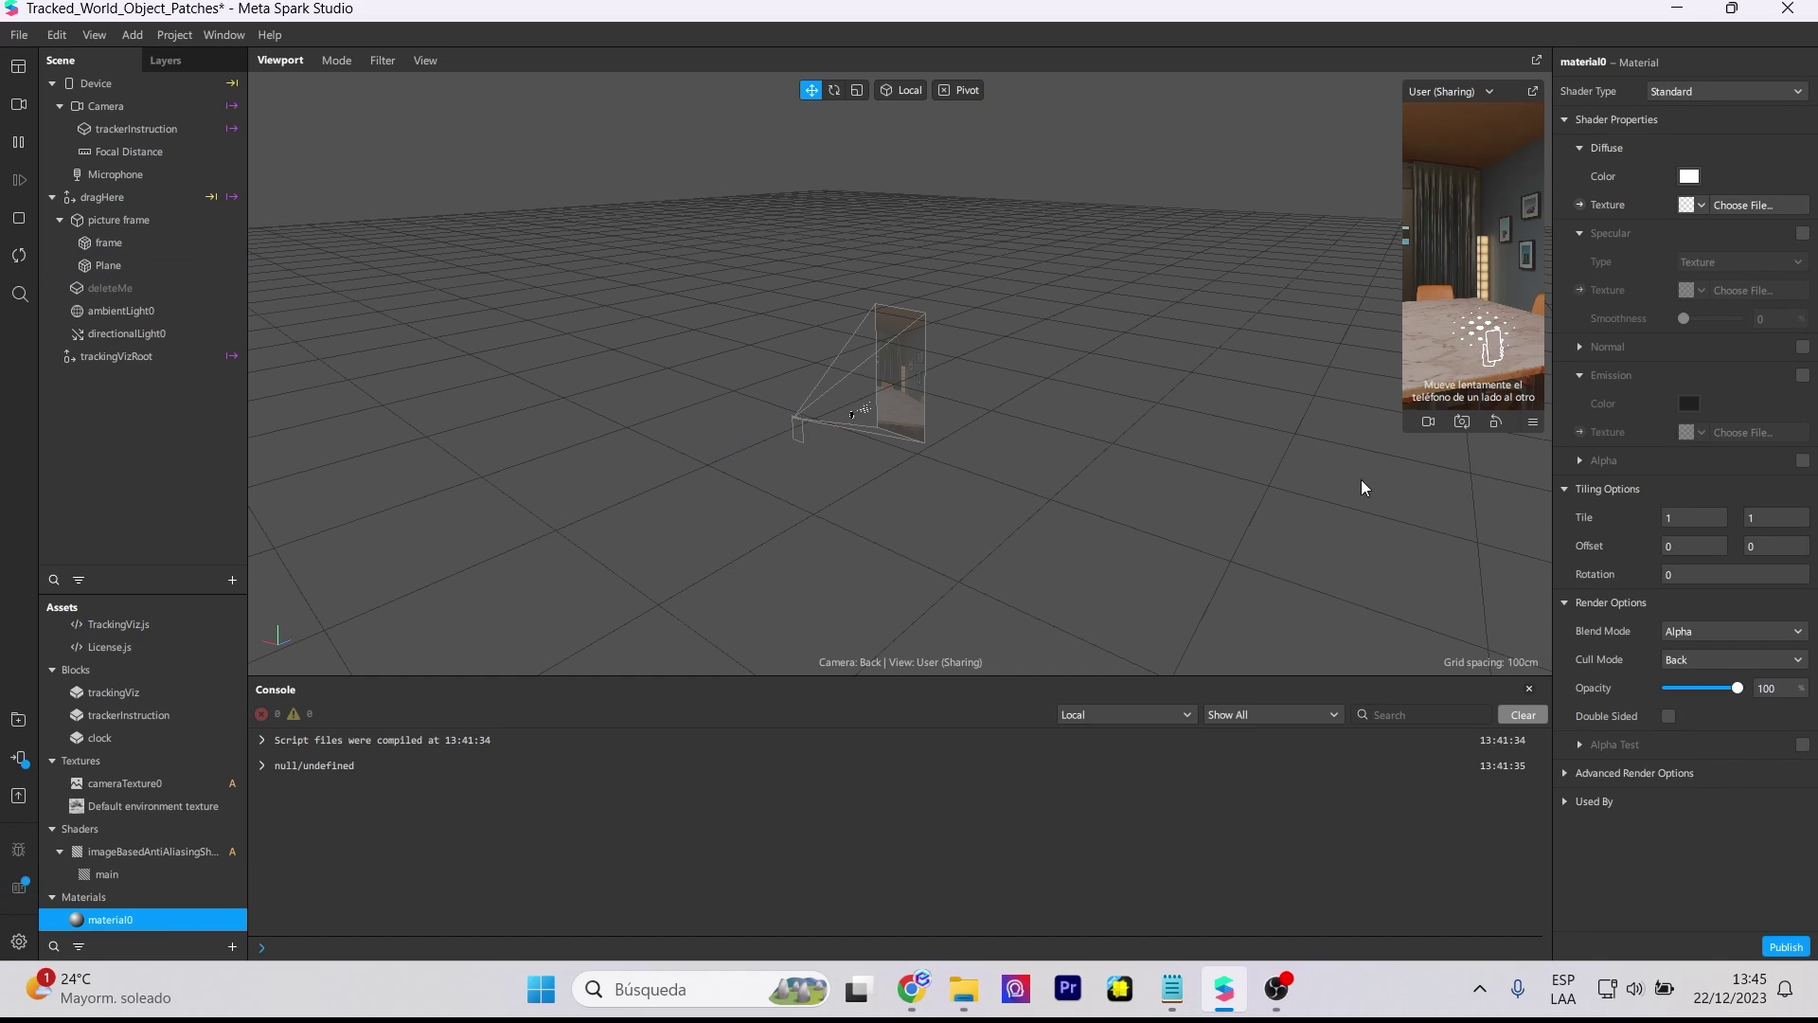
{"action": "left_click", "coordinate": [1695, 91]}
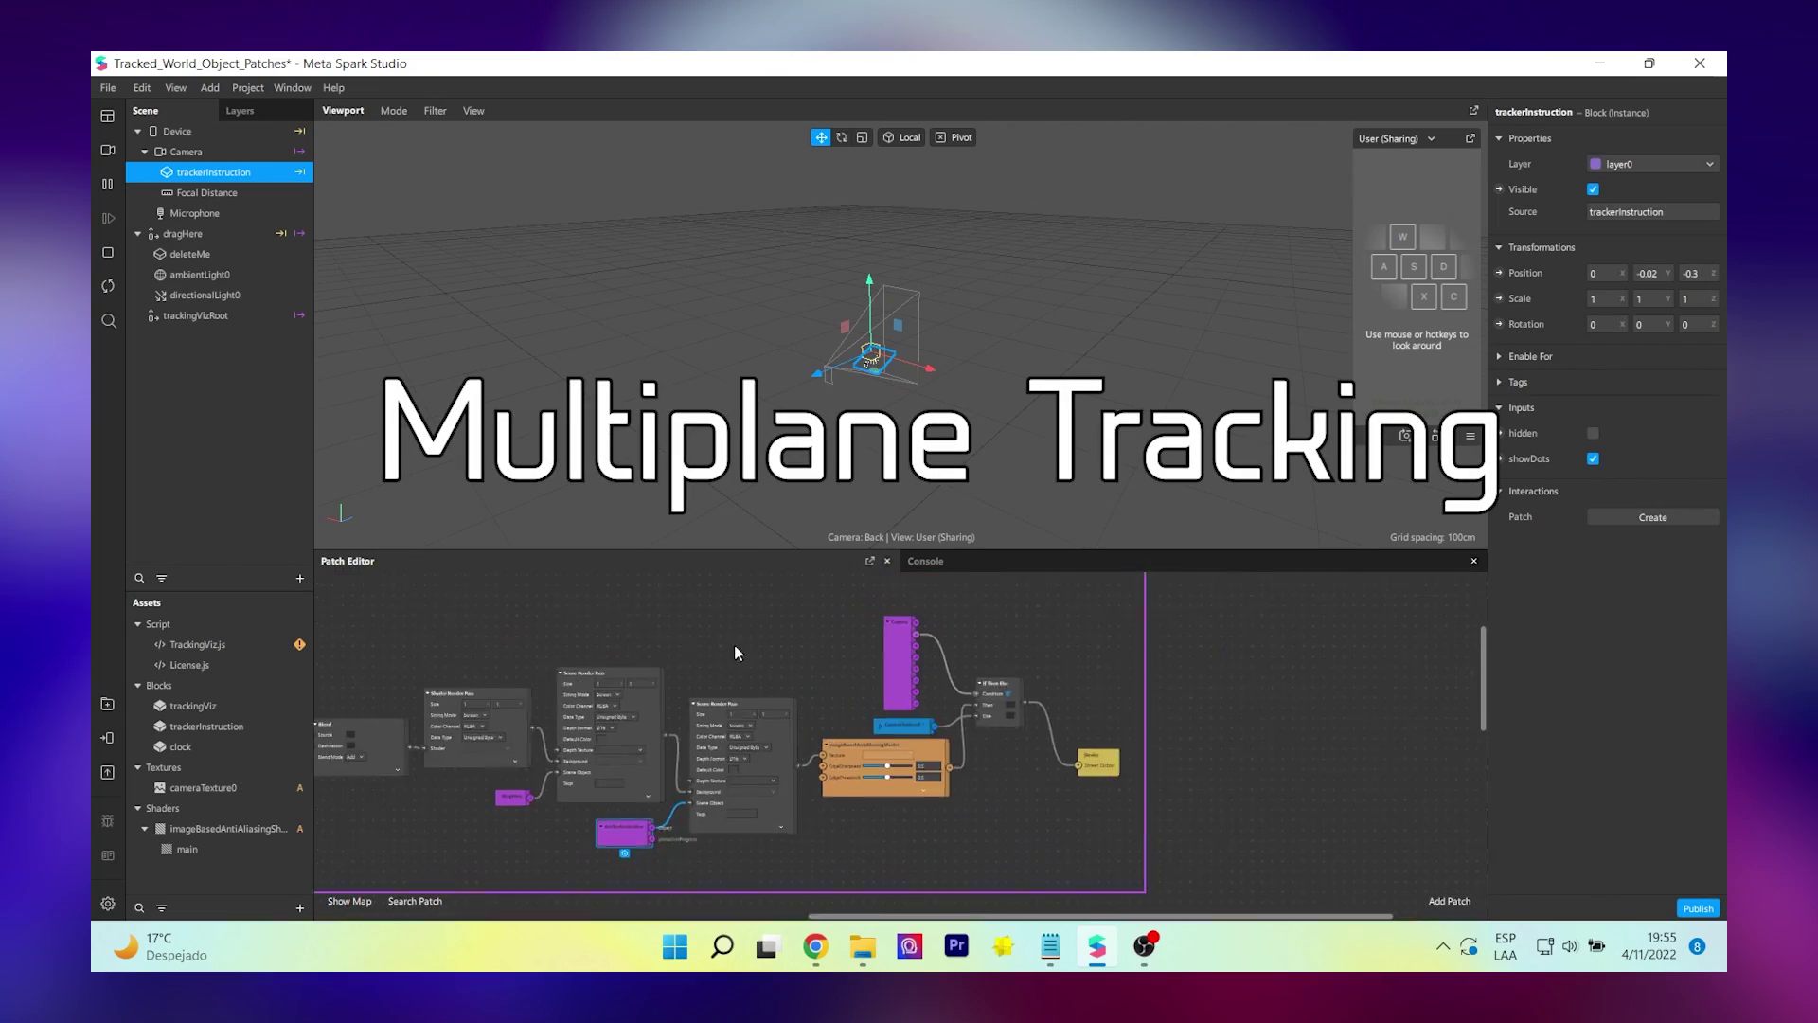
Step: Set the Hit Test patch's plane type to Vertical Planes in the patch graph
{"action": "scroll", "coordinate": [797, 673], "scroll_direction": "up", "scroll_amount": 2}
{"action": "middle_click_drag", "start_coordinate": [824, 848], "coordinate": [852, 606]}
{"action": "scroll", "coordinate": [424, 645], "scroll_direction": "up", "scroll_amount": 5}
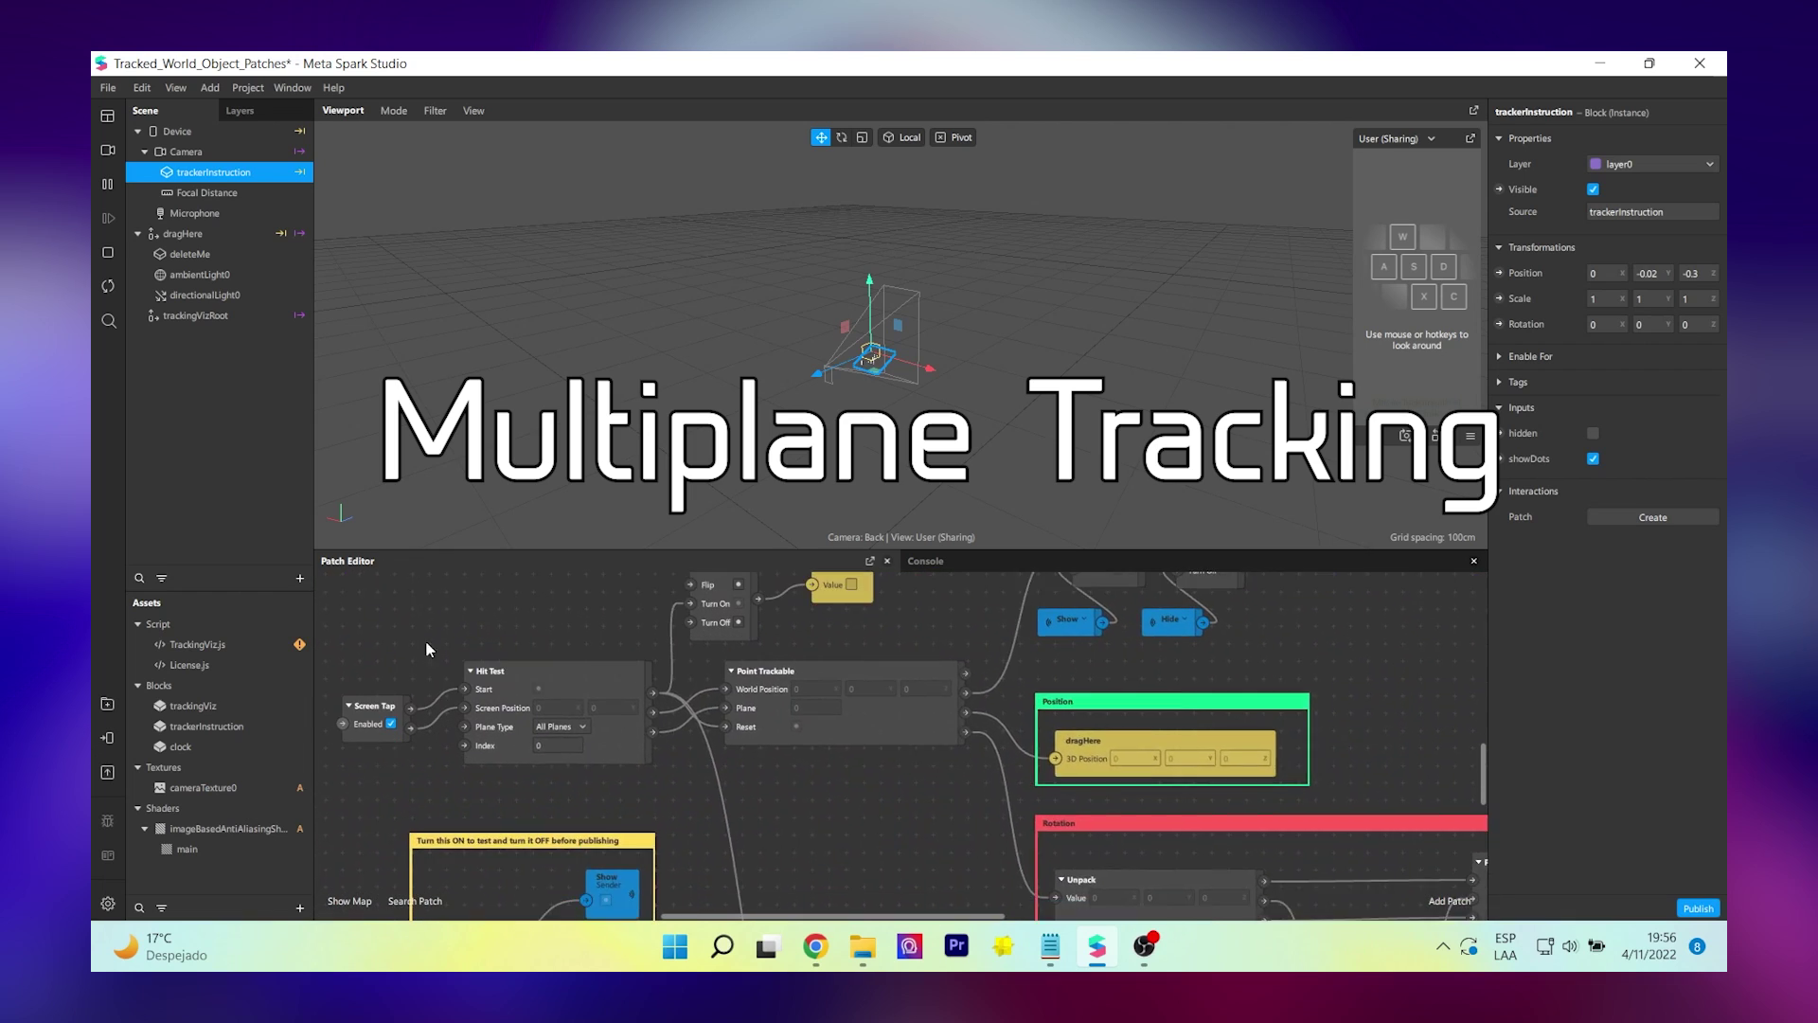
{"action": "middle_click_drag", "start_coordinate": [409, 656], "coordinate": [453, 730]}
{"action": "left_click", "coordinate": [668, 820]}
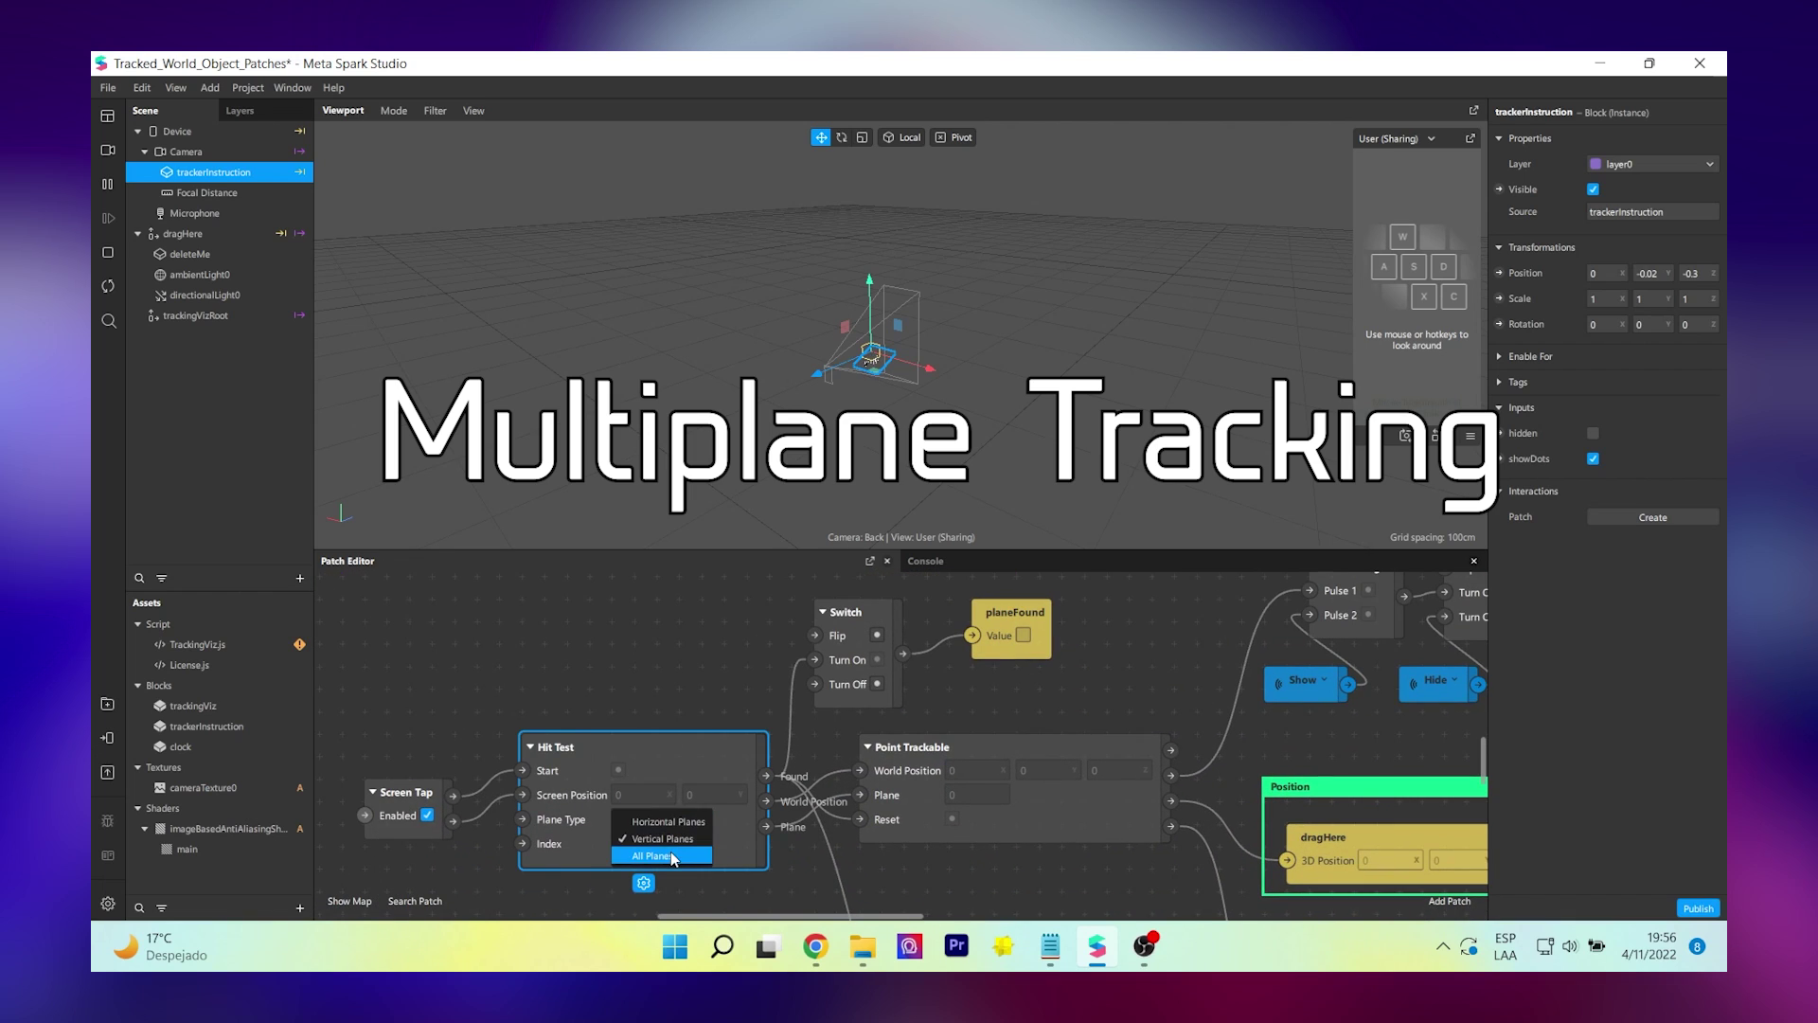
{"action": "left_click", "coordinate": [661, 819]}
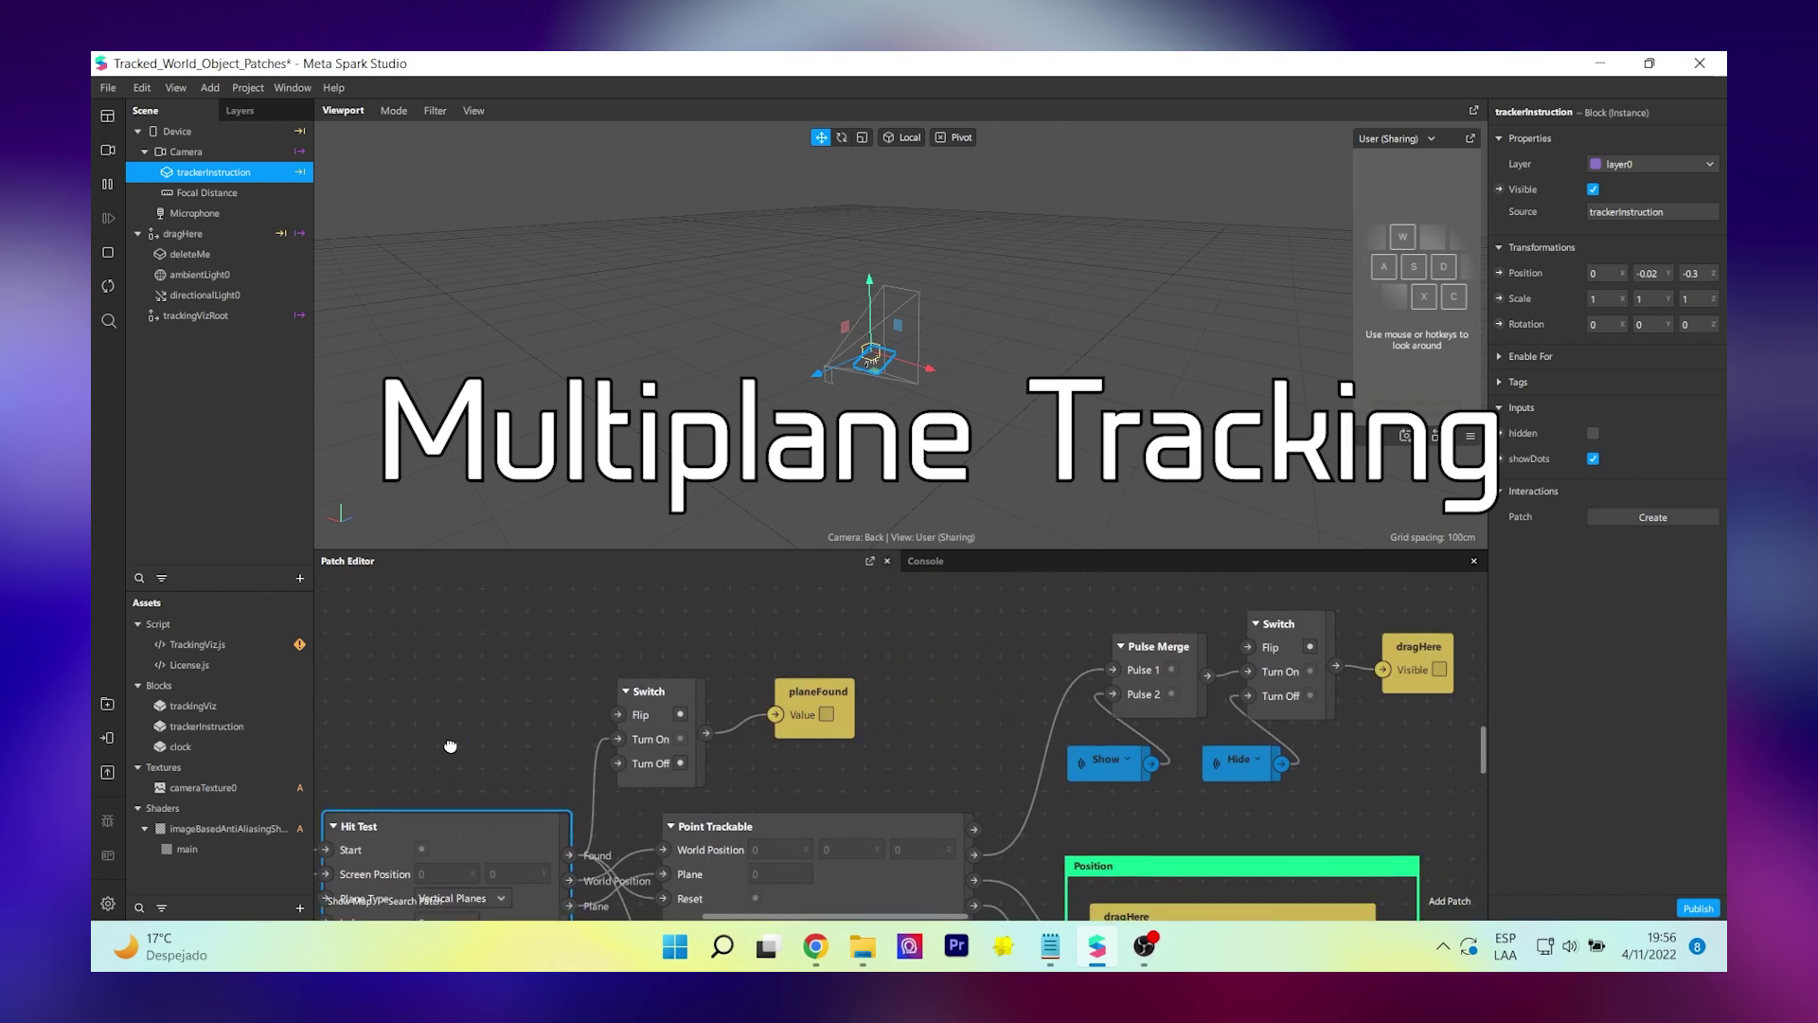
Step: Inspect the planeFound patch and the TrackingViz.js script properties that receive its value
{"action": "left_click", "coordinate": [791, 680]}
{"action": "left_click", "coordinate": [197, 644]}
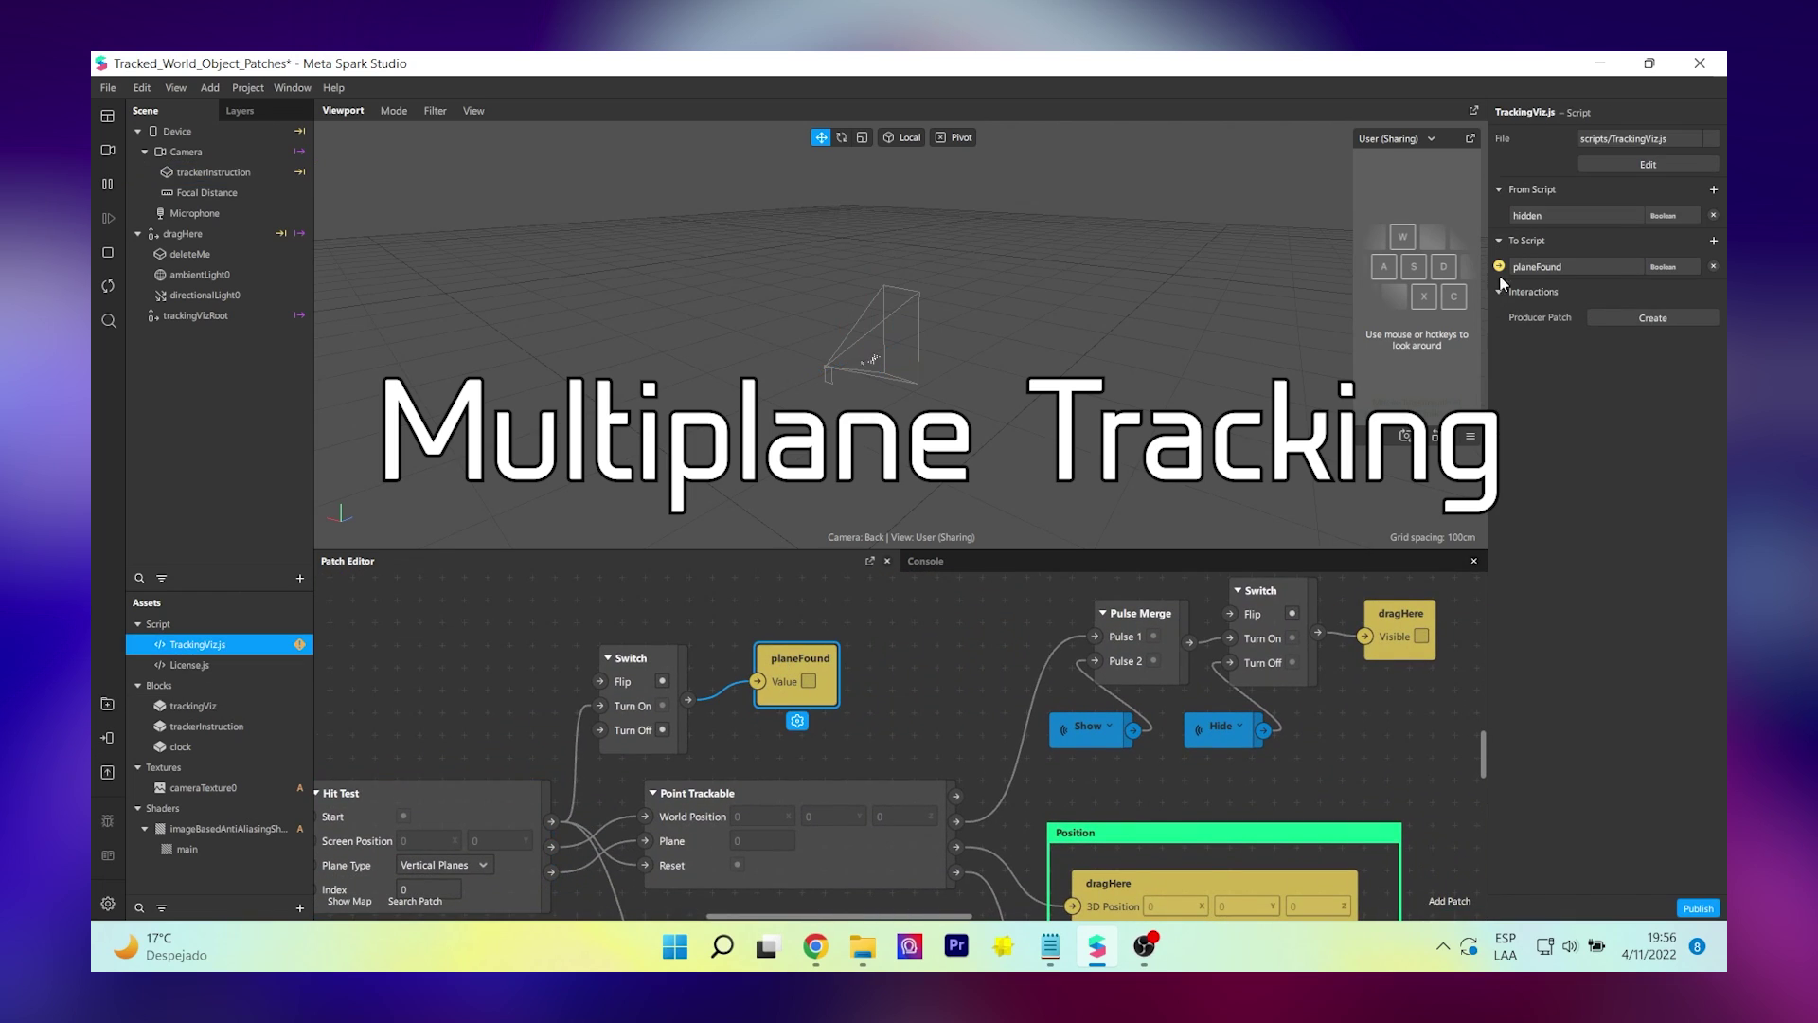
{"action": "scroll", "coordinate": [492, 767], "scroll_direction": "up", "scroll_amount": 3}
{"action": "scroll", "coordinate": [491, 765], "scroll_direction": "up", "scroll_amount": 1}
{"action": "scroll", "coordinate": [966, 721], "scroll_direction": "down", "scroll_amount": 1}
{"action": "middle_click_drag", "start_coordinate": [968, 719], "coordinate": [727, 858]}
Step: Examine the Position and Rotation patch groups that drive the dragHere object, along with the patches around them
{"action": "middle_click_drag", "start_coordinate": [1230, 812], "coordinate": [977, 633]}
{"action": "scroll", "coordinate": [473, 752], "scroll_direction": "down", "scroll_amount": 1}
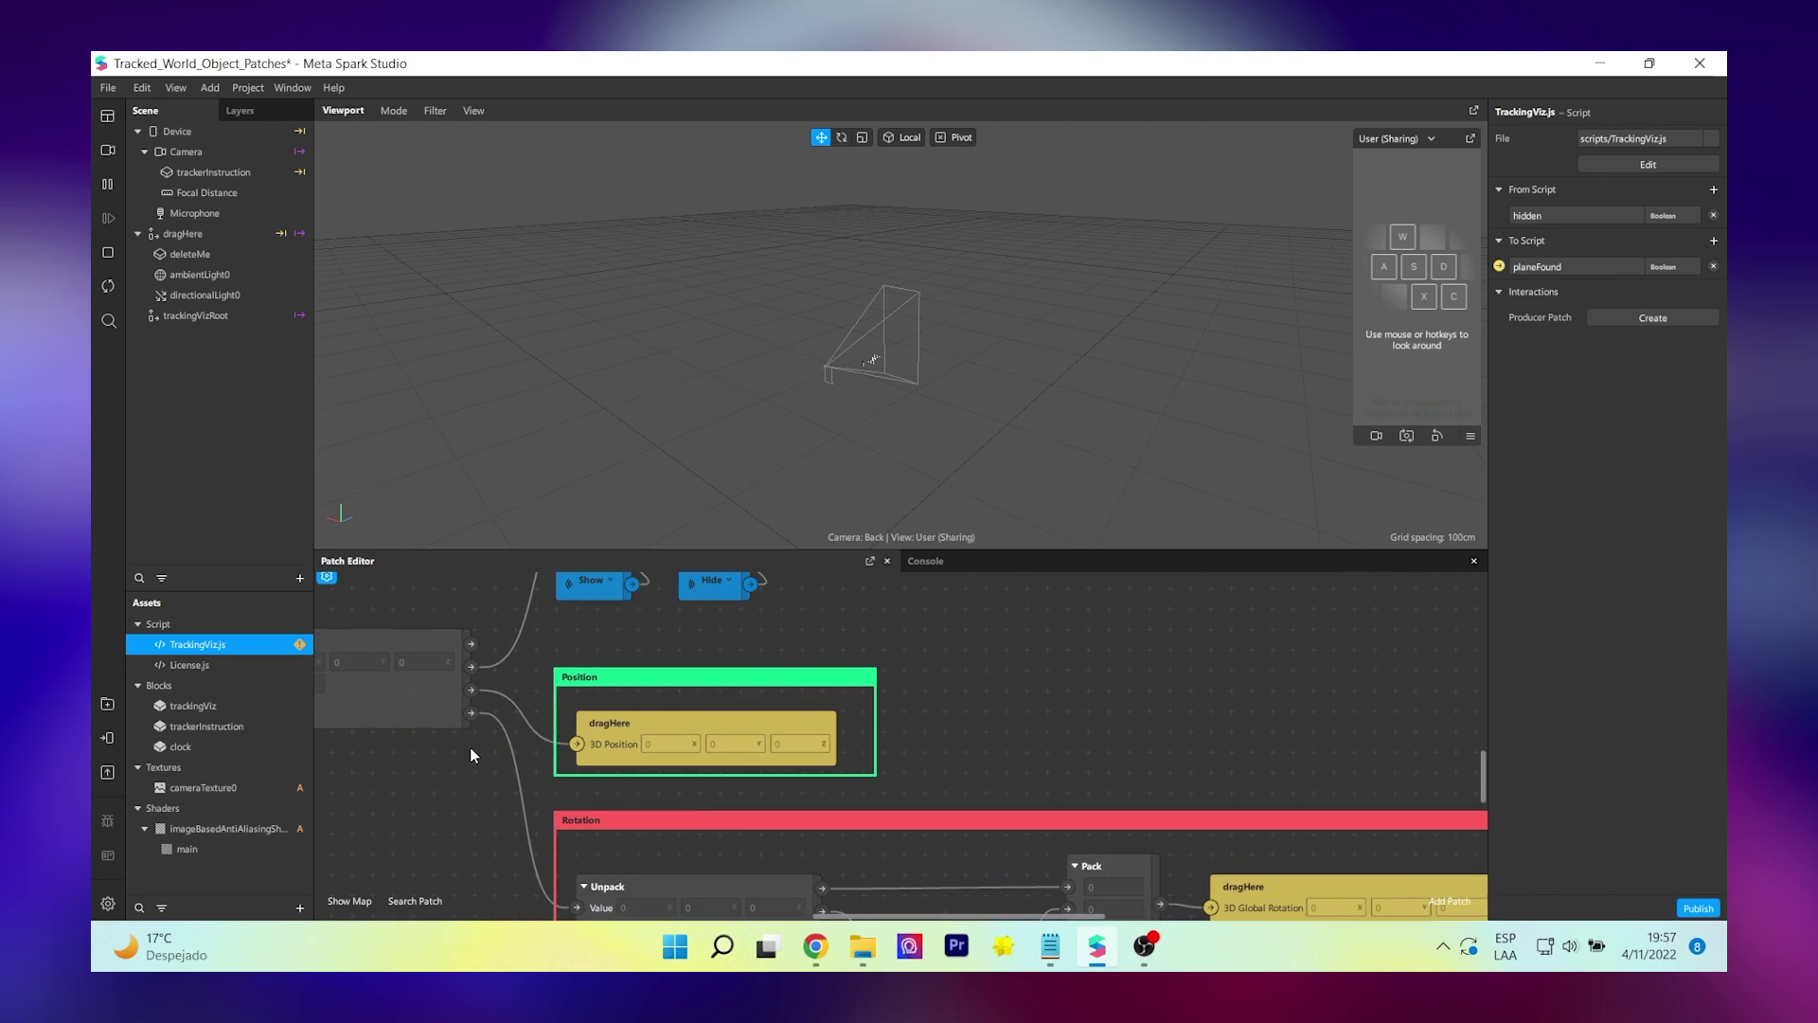
{"action": "scroll", "coordinate": [426, 752], "scroll_direction": "down", "scroll_amount": 3}
{"action": "scroll", "coordinate": [373, 763], "scroll_direction": "right", "scroll_amount": 3}
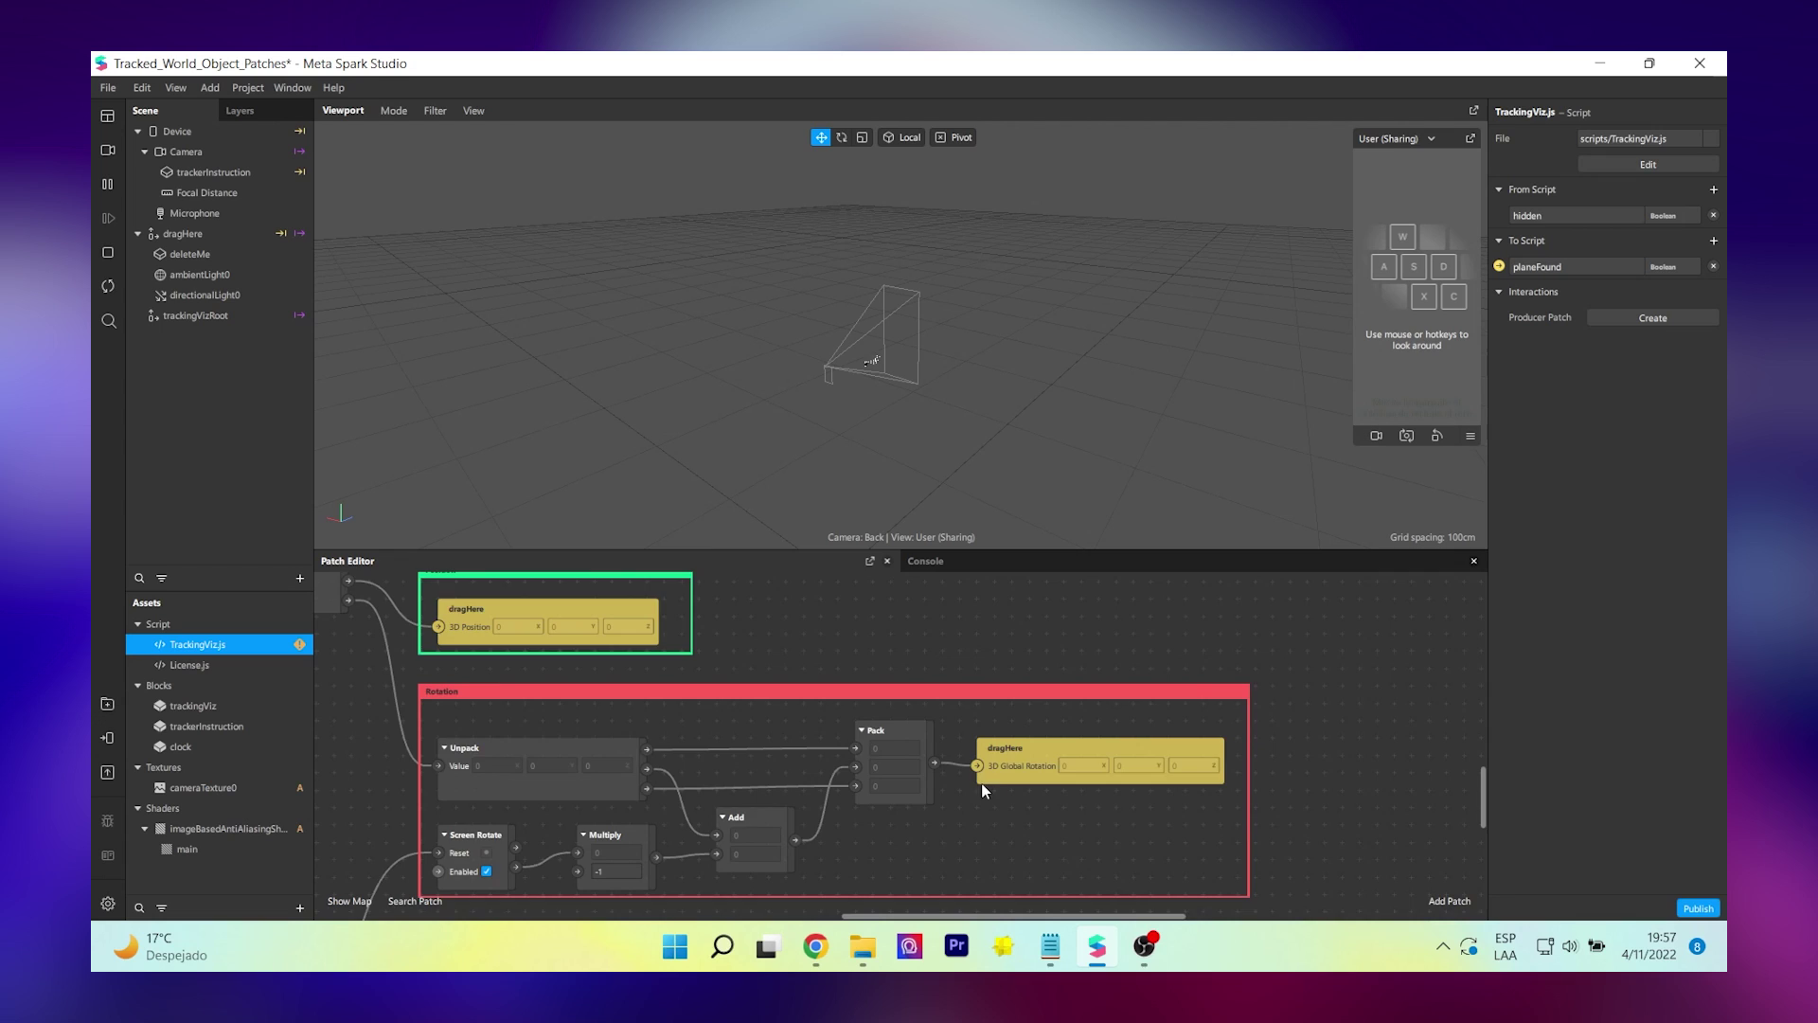
{"action": "scroll", "coordinate": [981, 791], "scroll_direction": "down", "scroll_amount": 2}
{"action": "middle_click_drag", "start_coordinate": [395, 779], "coordinate": [697, 858]}
{"action": "scroll", "coordinate": [623, 773], "scroll_direction": "up", "scroll_amount": 3}
{"action": "middle_click_drag", "start_coordinate": [623, 773], "coordinate": [428, 380]}
{"action": "middle_click_drag", "start_coordinate": [786, 611], "coordinate": [607, 615]}
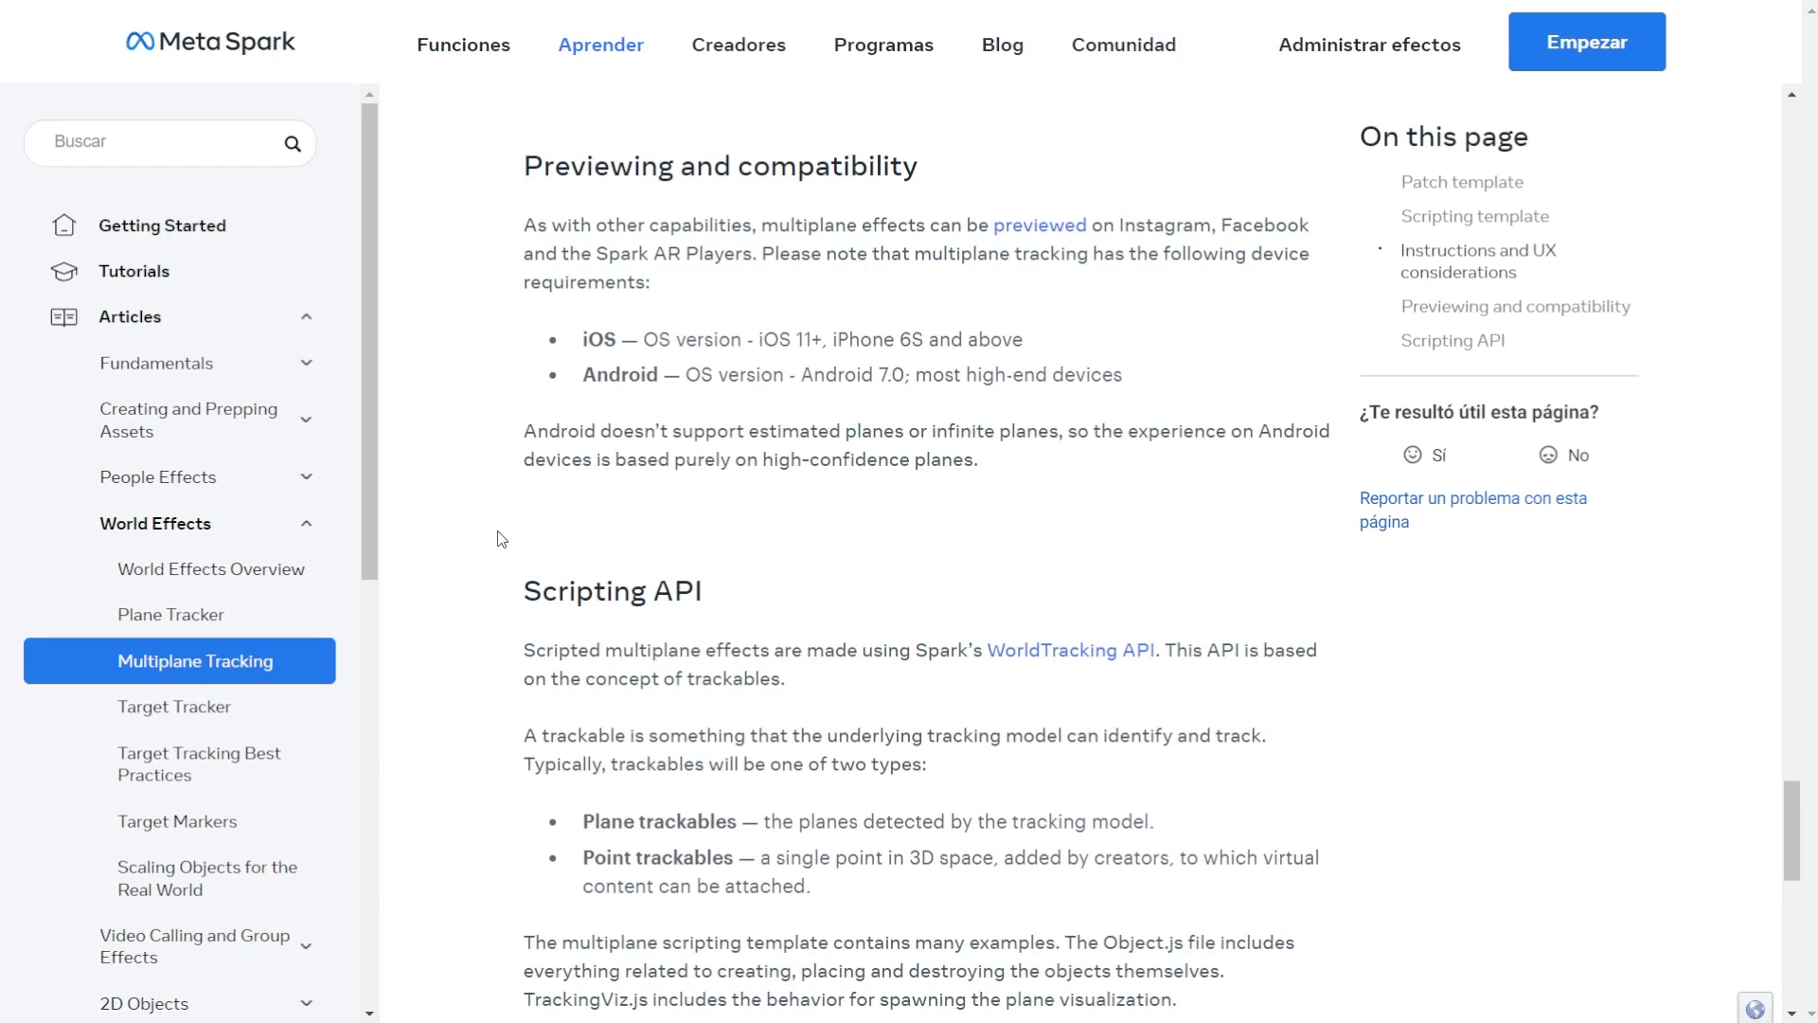
Step: Read the iOS and Android device requirements in the Previewing and compatibility section of the Multiplane Tracking documentation
{"action": "scroll", "coordinate": [520, 485], "scroll_direction": "up", "scroll_amount": 1}
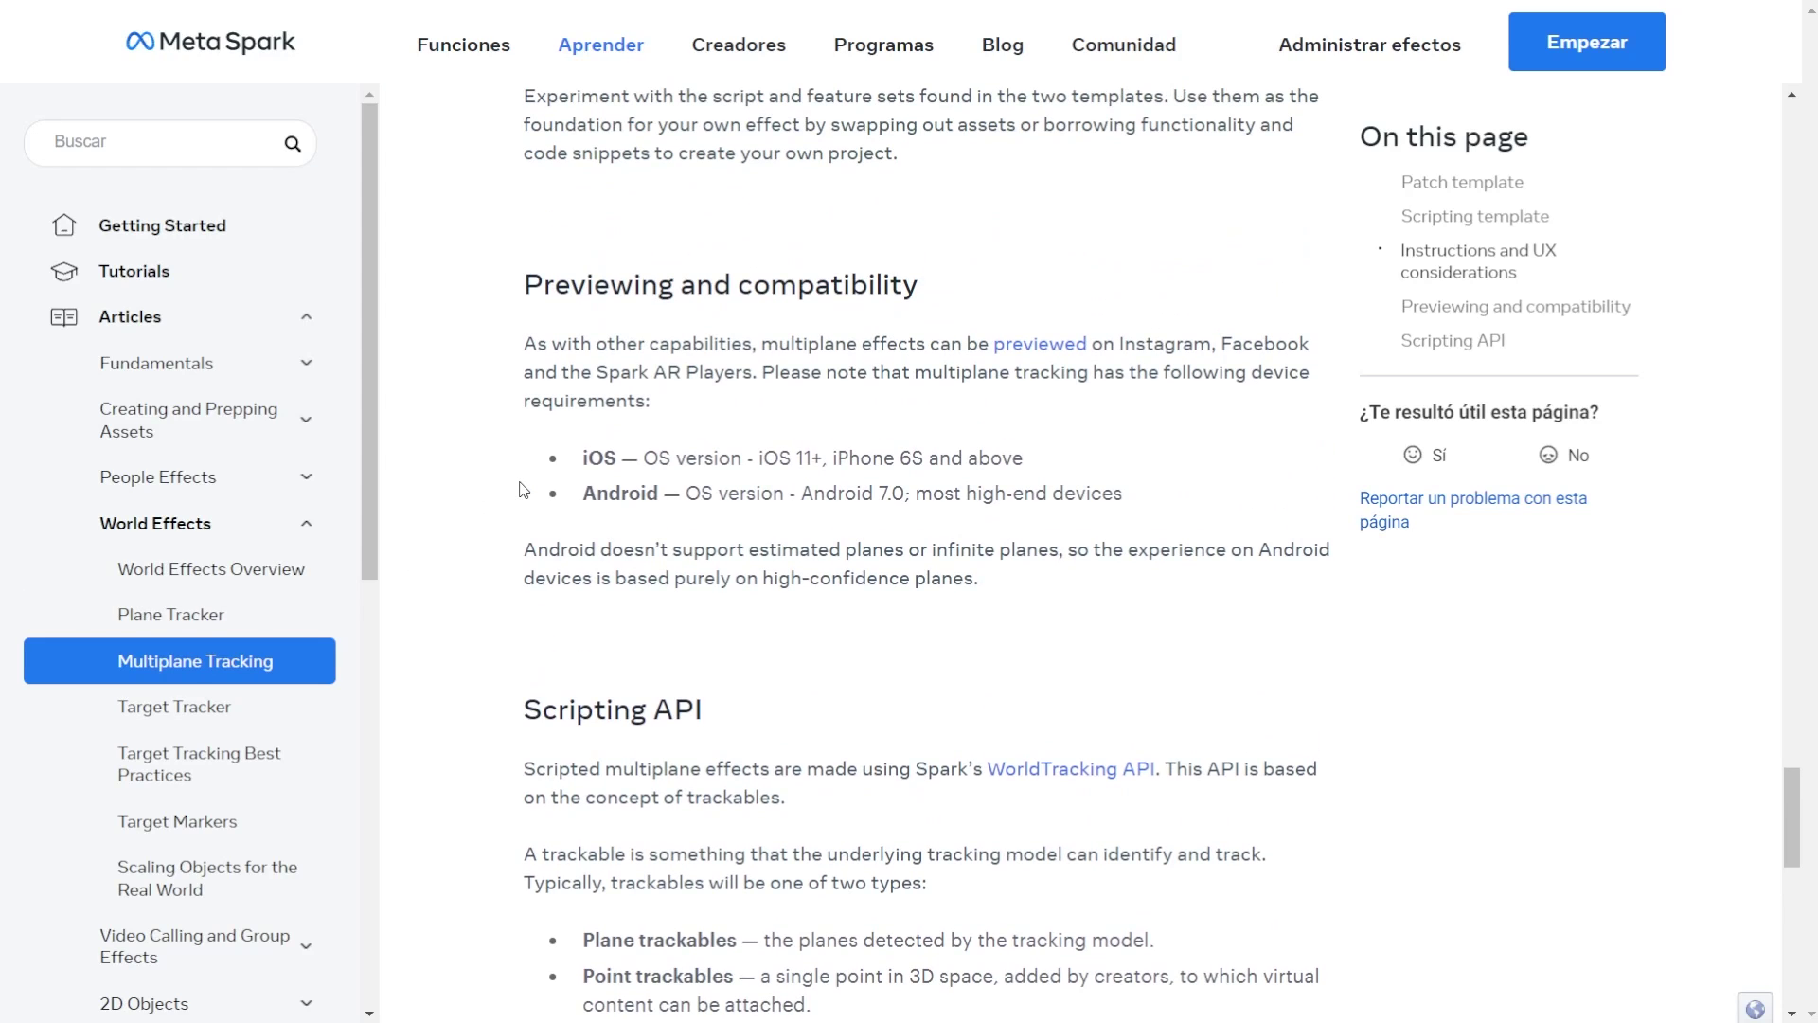
{"action": "scroll", "coordinate": [520, 485], "scroll_direction": "down", "scroll_amount": 1}
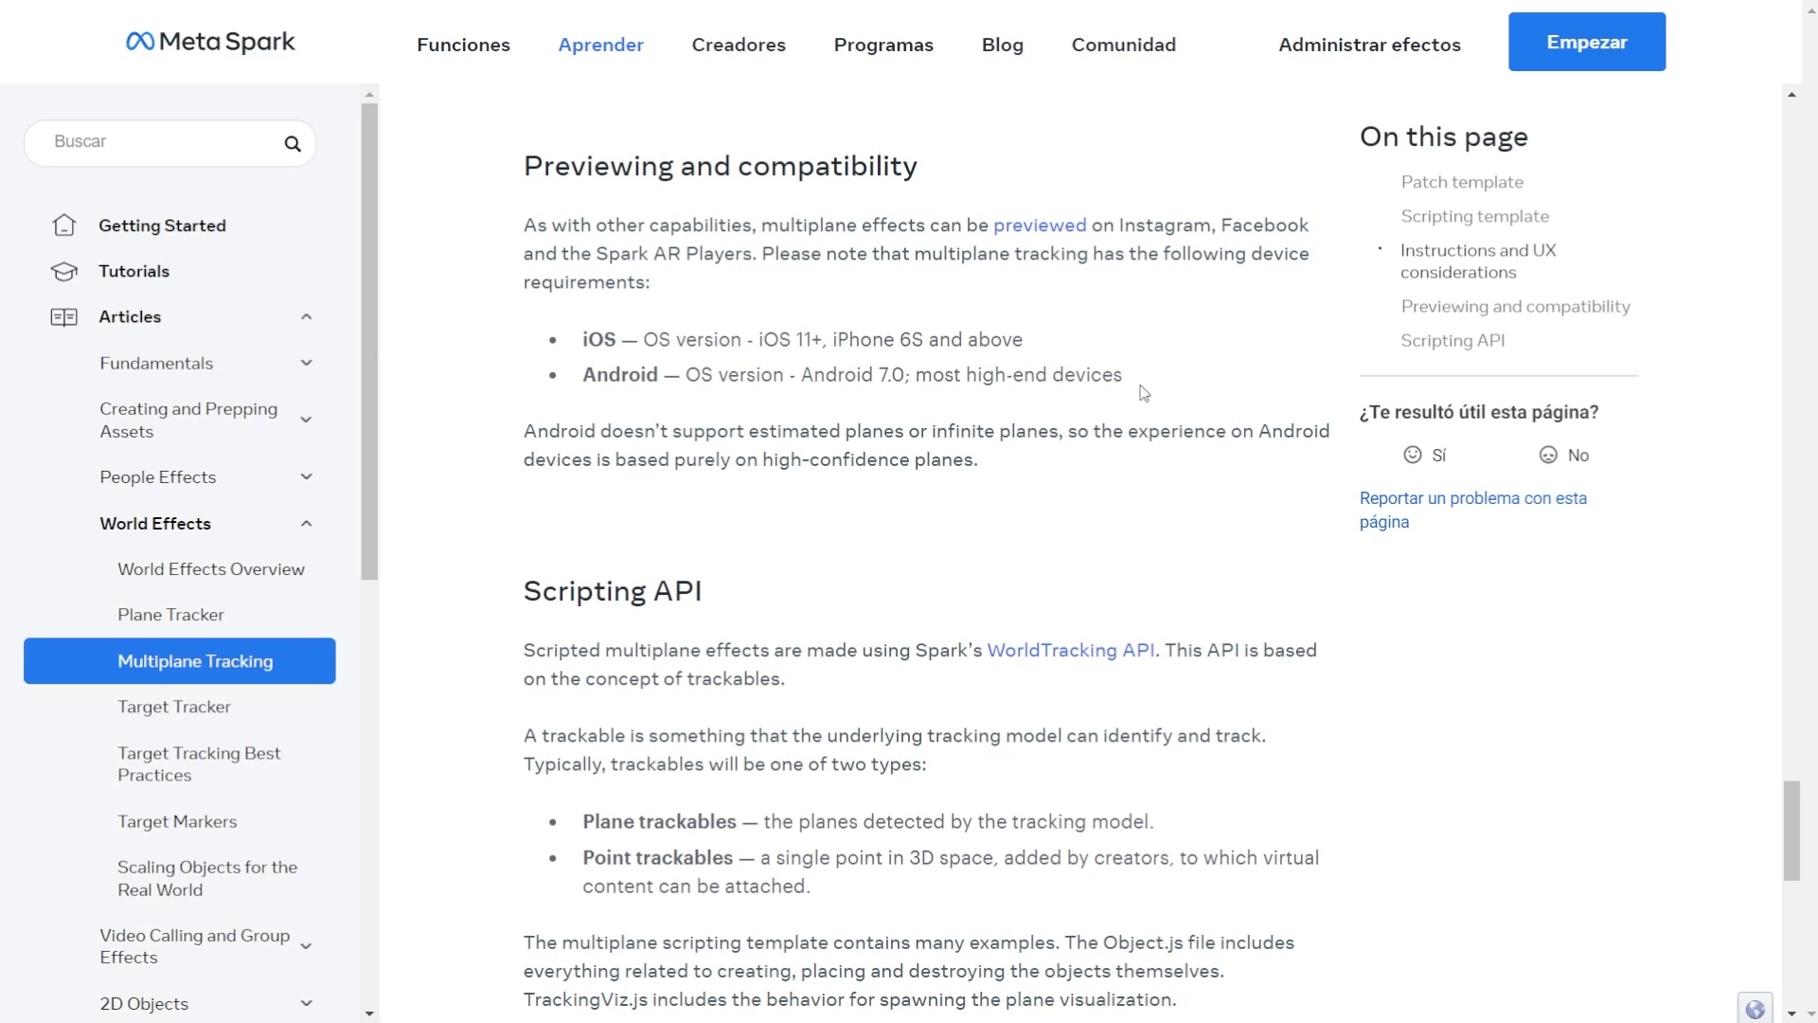
{"action": "left_click_drag", "start_coordinate": [1143, 392], "coordinate": [536, 330]}
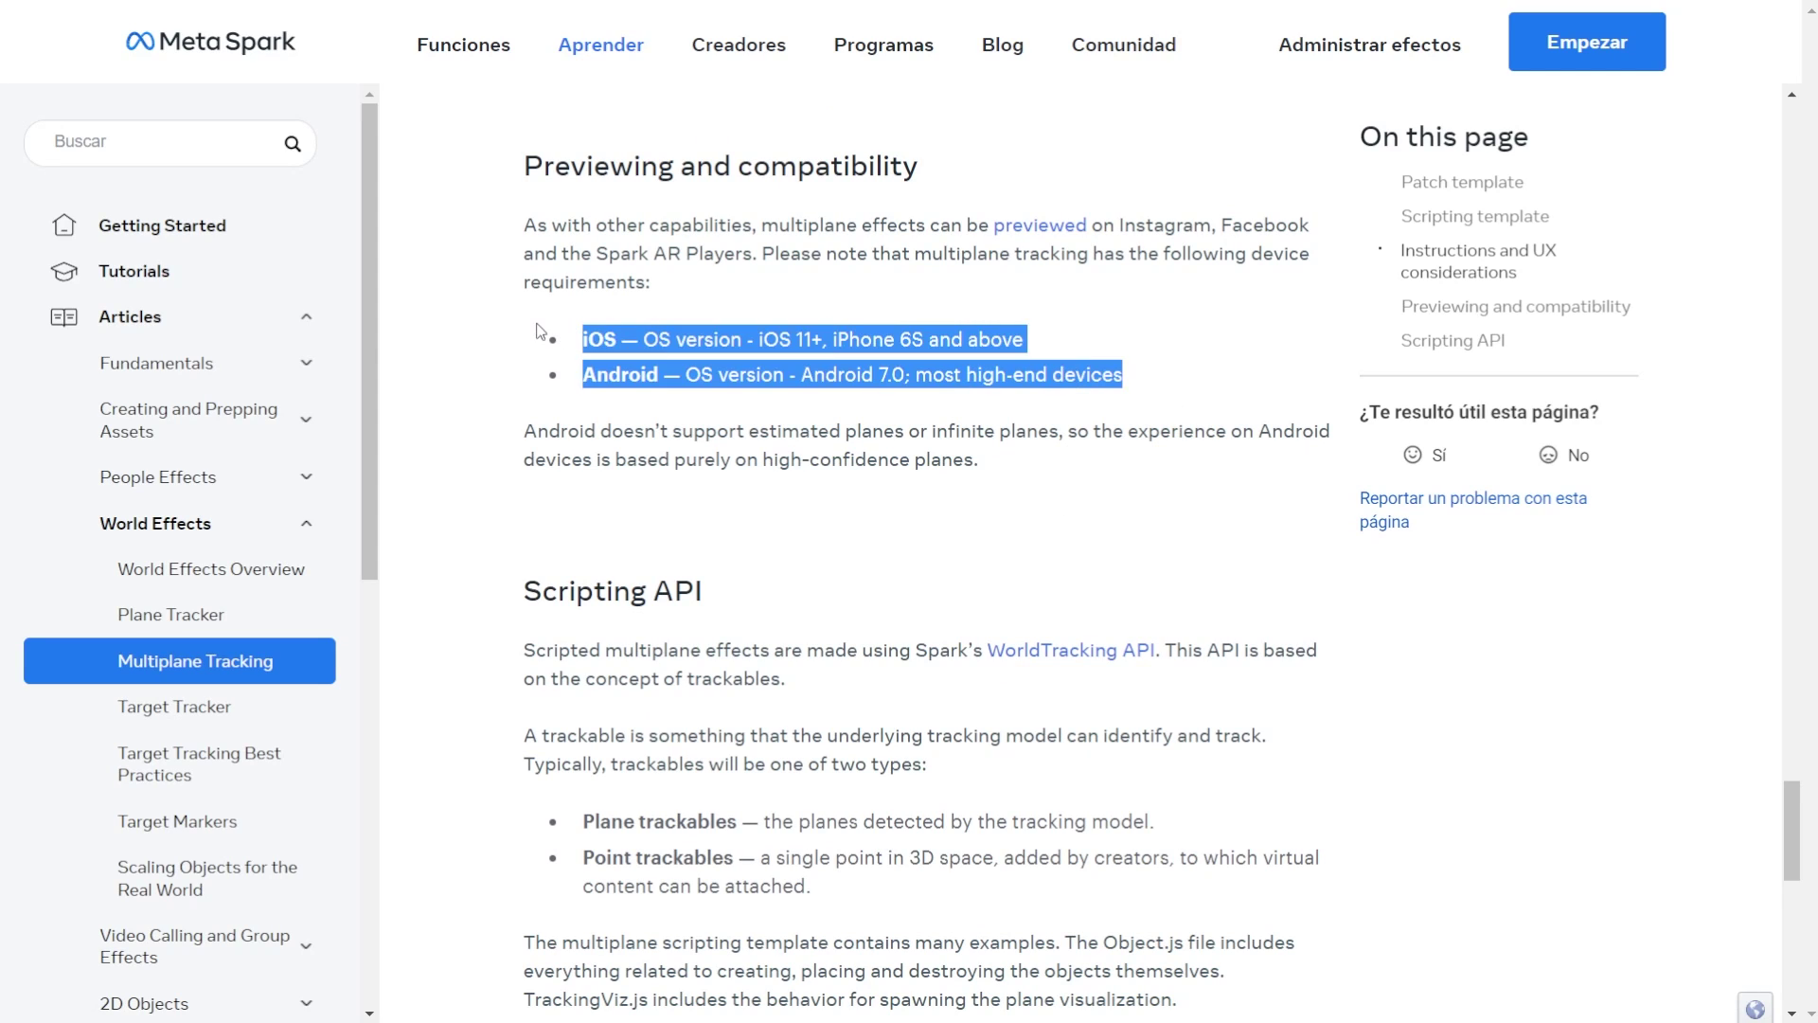
{"action": "left_click", "coordinate": [520, 403]}
{"action": "scroll", "coordinate": [520, 403], "scroll_direction": "down", "scroll_amount": 2}
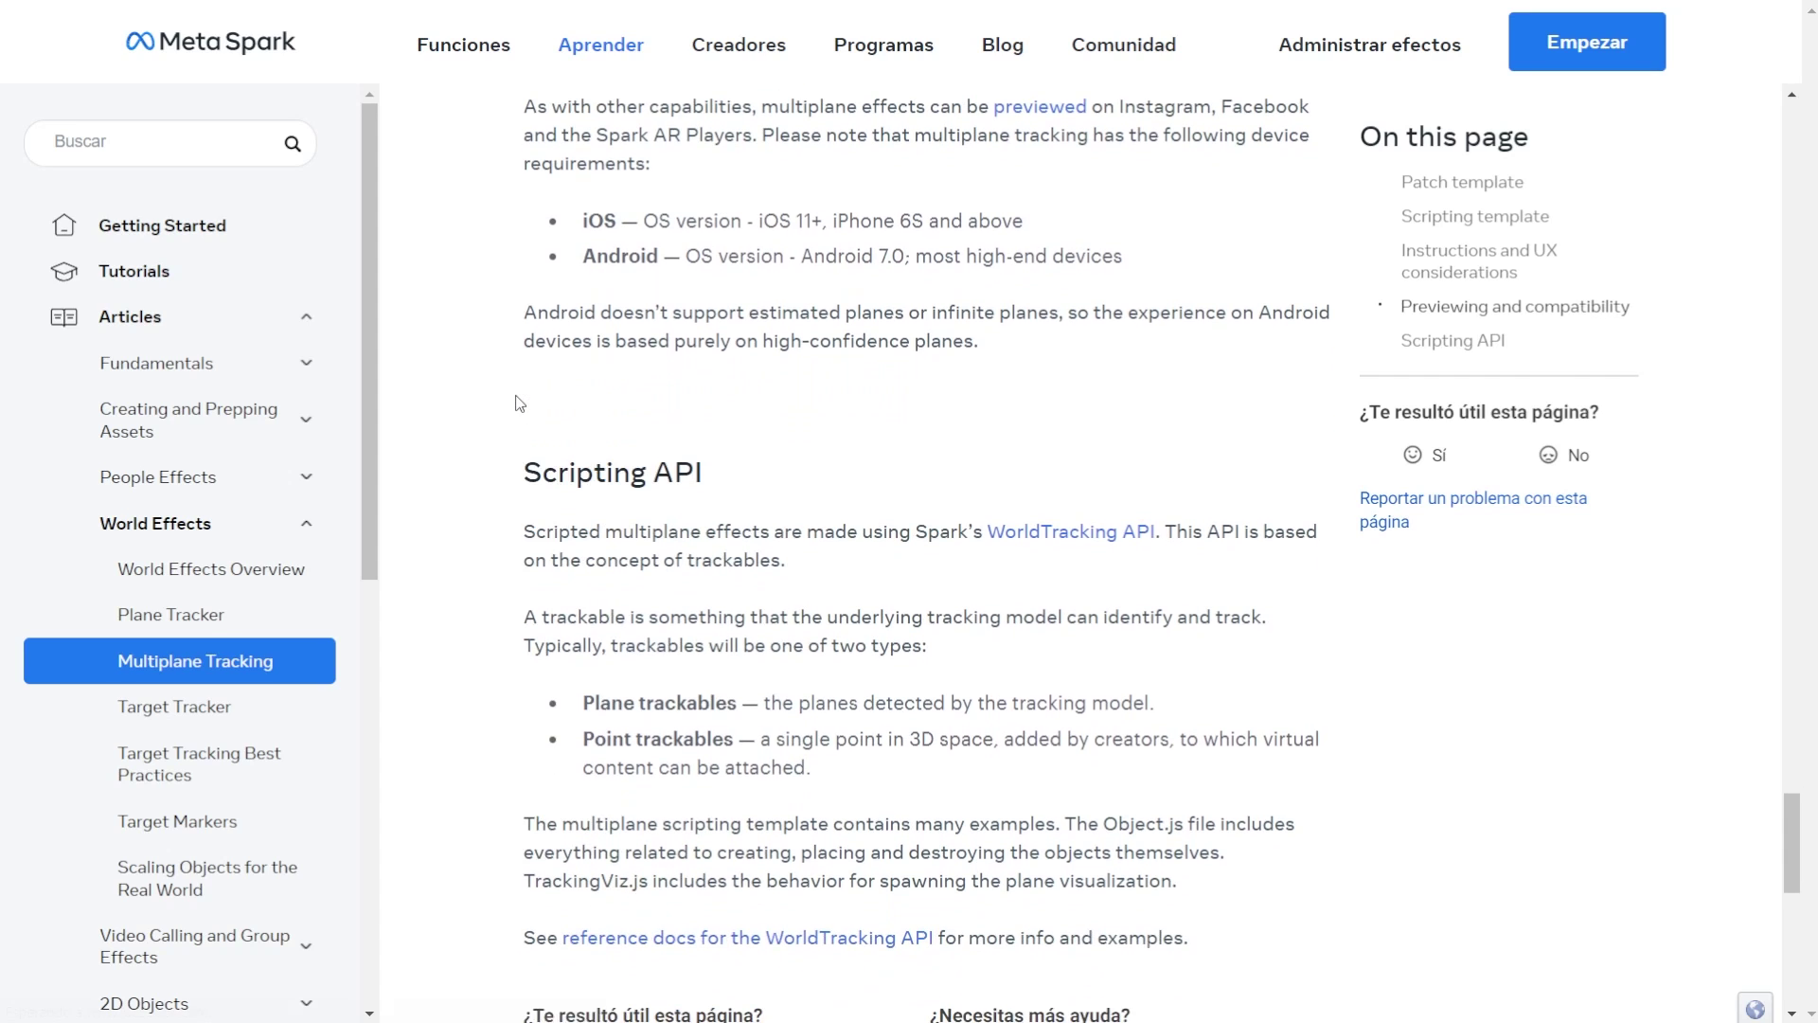
{"action": "scroll", "coordinate": [520, 404], "scroll_direction": "up", "scroll_amount": 3}
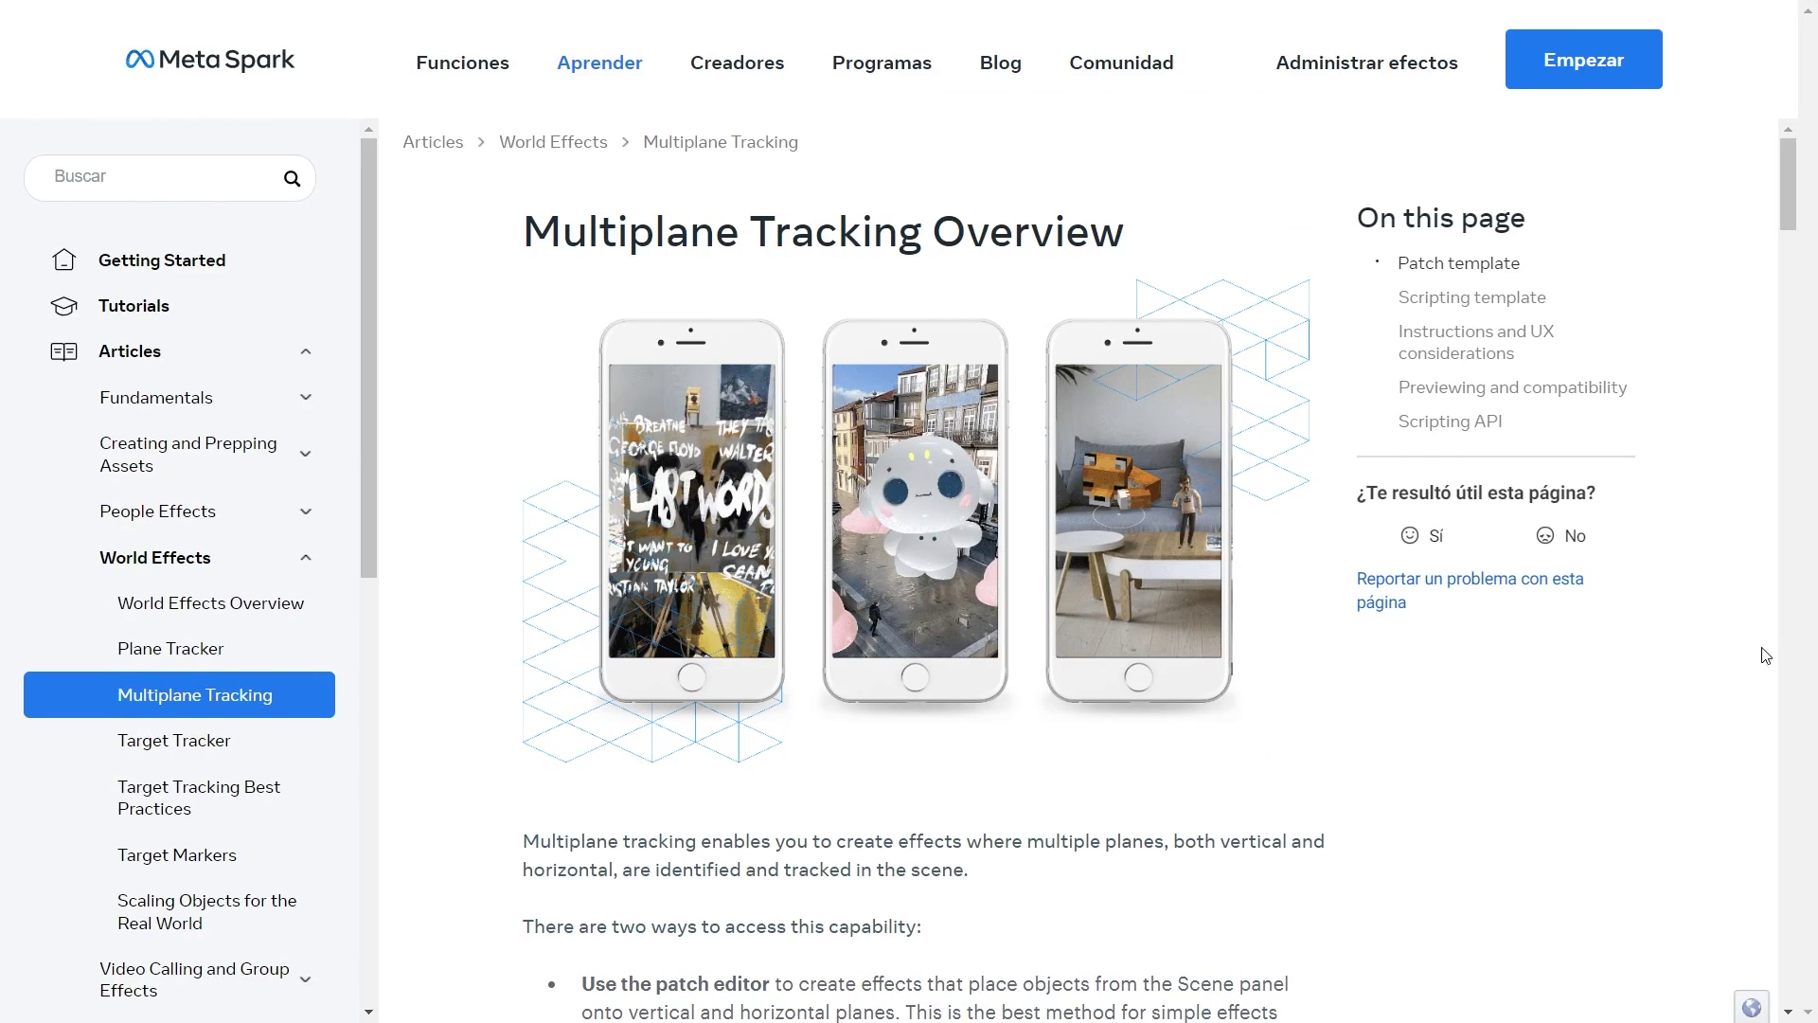
Step: Read the Patch template section of the Multiplane Tracking article and highlight its list of limitations for patch-based effects
{"action": "scroll", "coordinate": [1761, 653], "scroll_direction": "down", "scroll_amount": 4}
{"action": "scroll", "coordinate": [1745, 661], "scroll_direction": "down", "scroll_amount": 7}
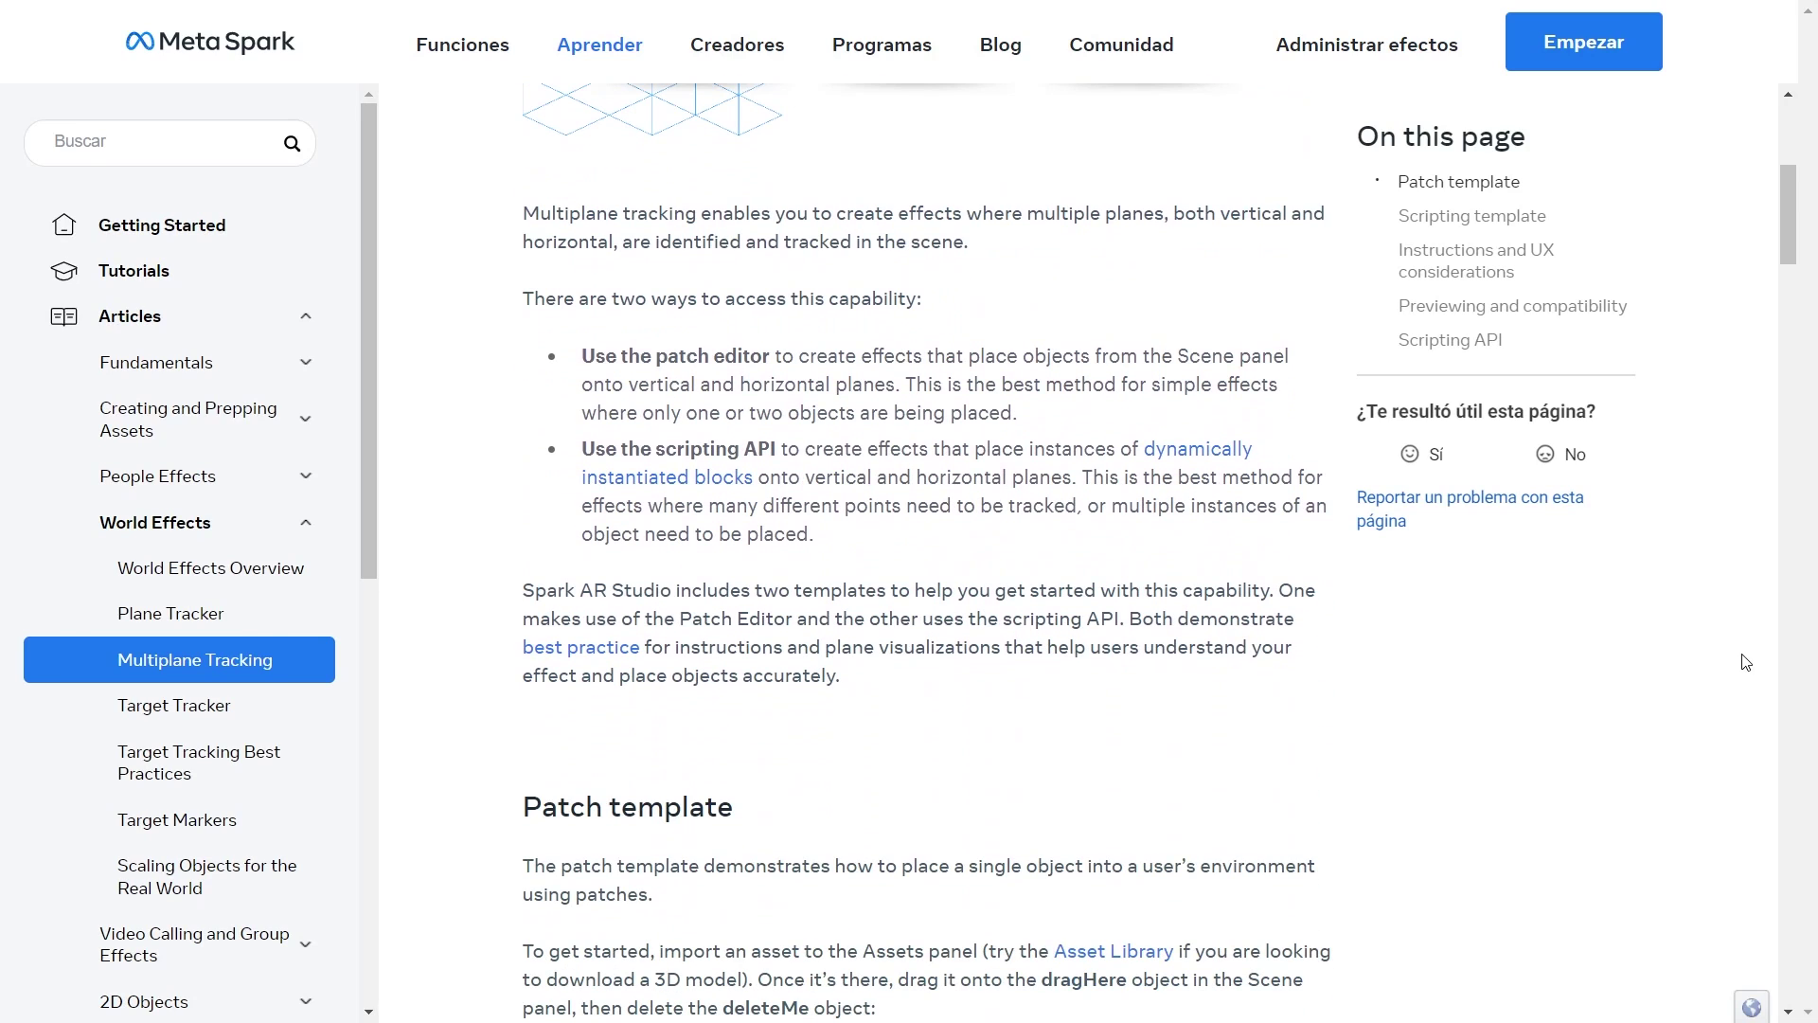
{"action": "scroll", "coordinate": [1745, 661], "scroll_direction": "down", "scroll_amount": 6}
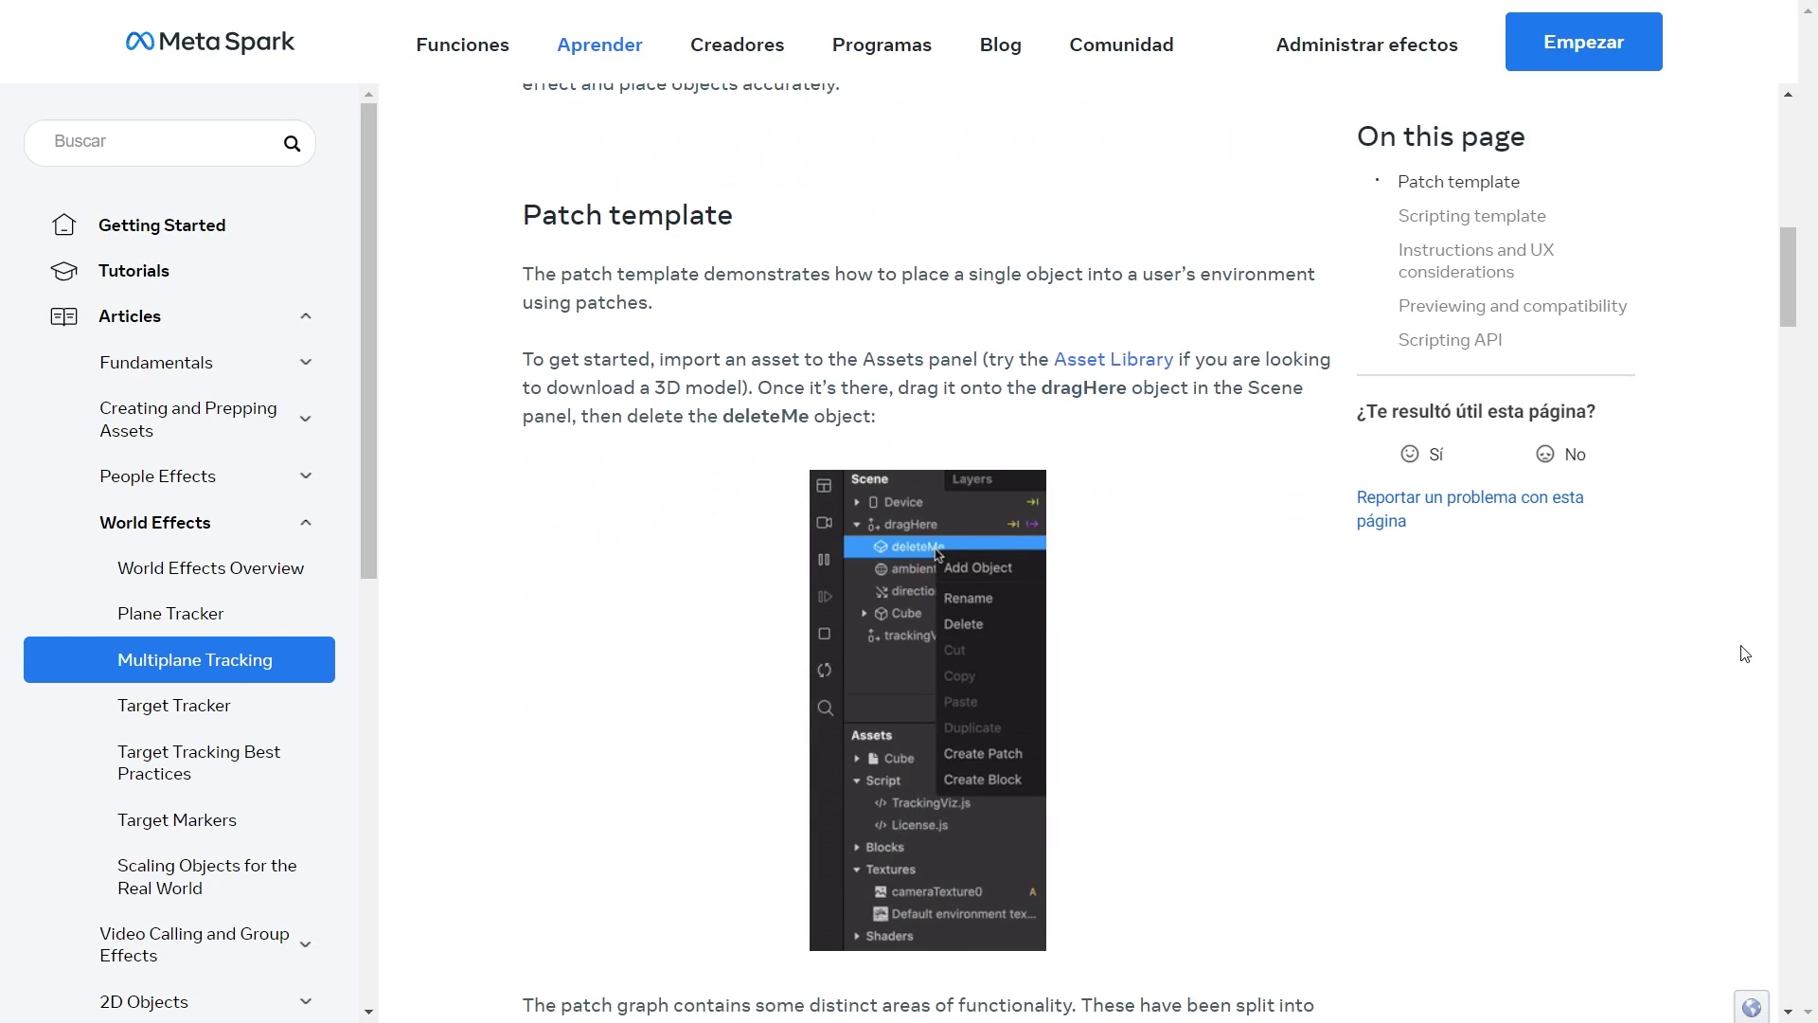
{"action": "scroll", "coordinate": [1745, 641], "scroll_direction": "down", "scroll_amount": 7}
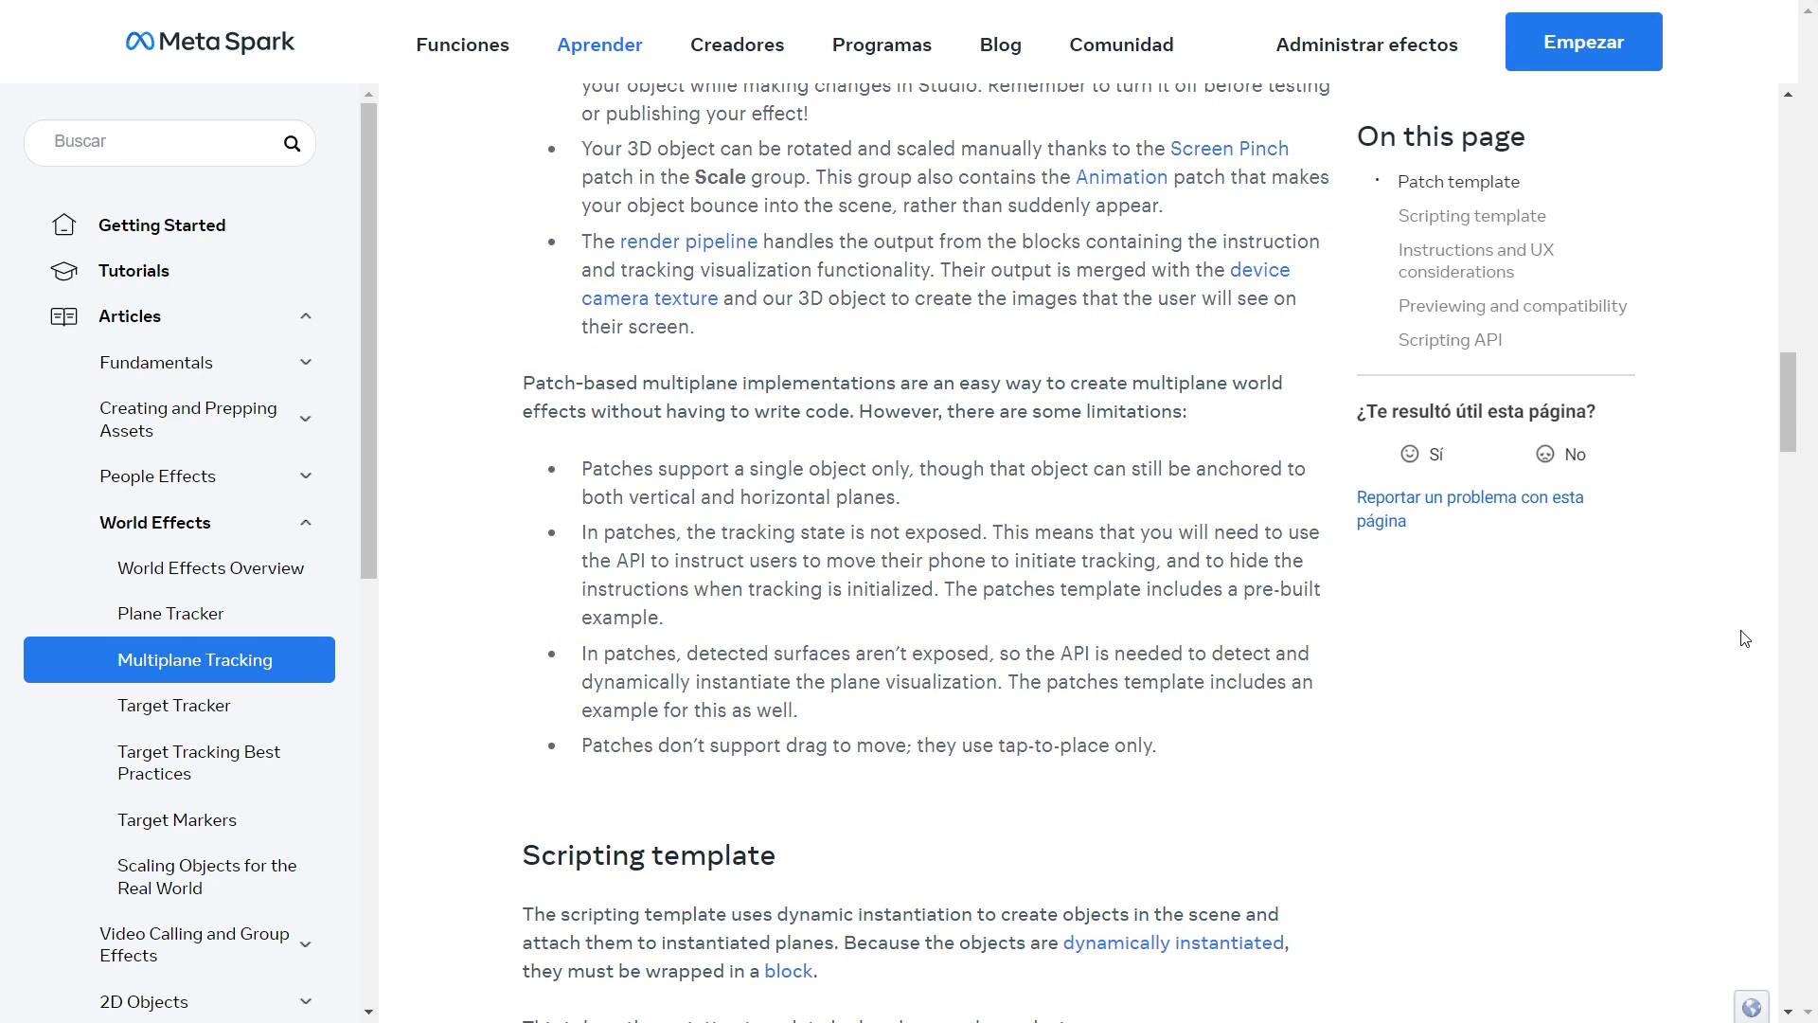
{"action": "left_click_drag", "start_coordinate": [1208, 753], "coordinate": [580, 478]}
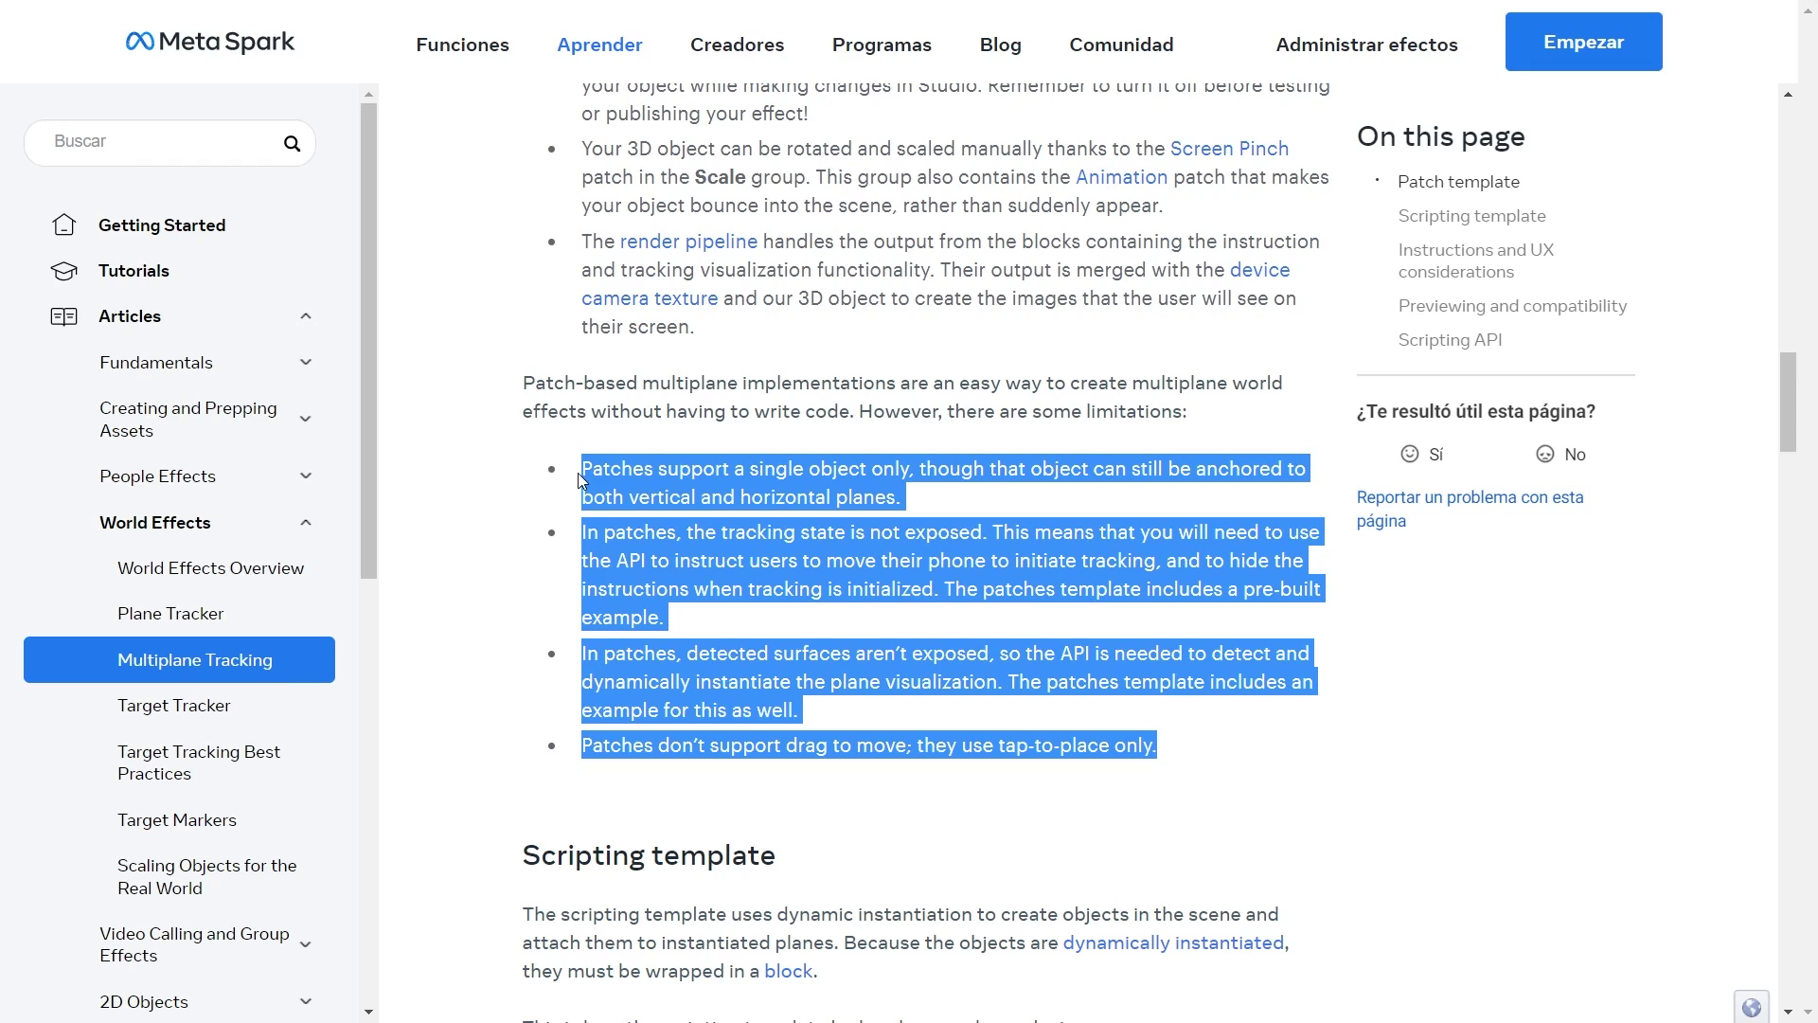
{"action": "left_click", "coordinate": [579, 479]}
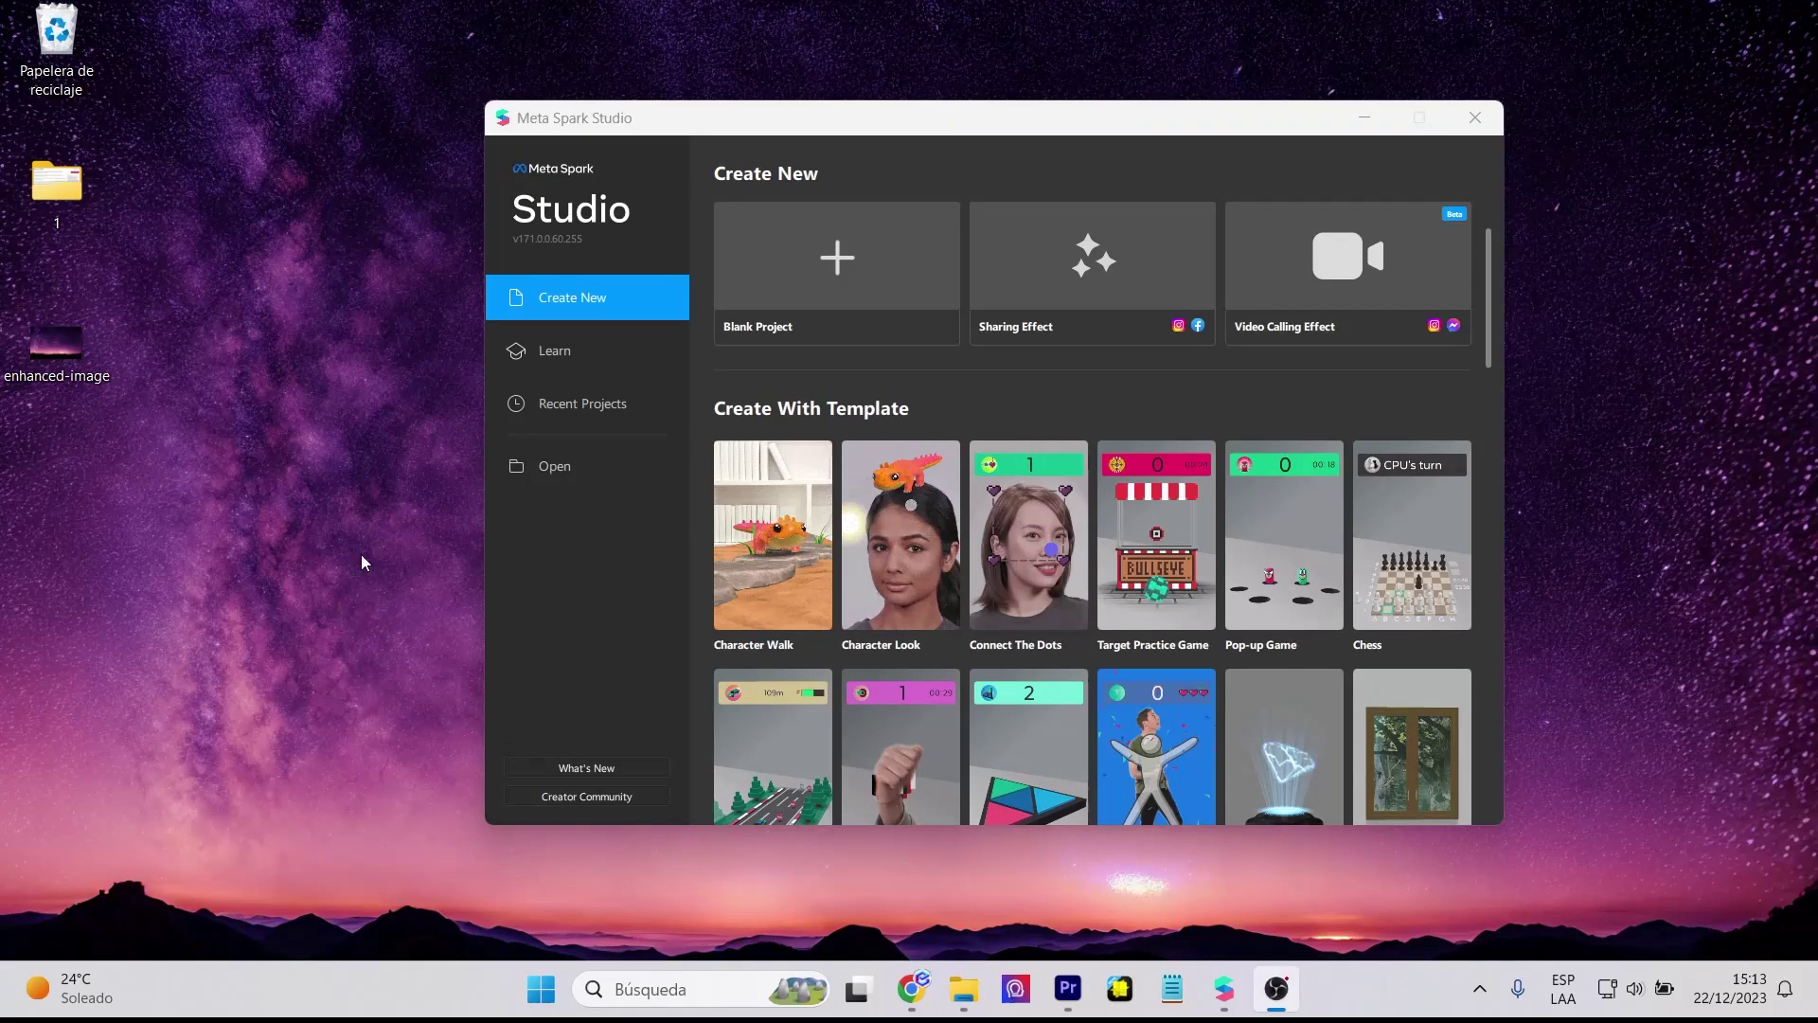
Step: Switch to Meta Spark Studio and create a project from the Tracked World Object (Patches) template
{"action": "scroll", "coordinate": [1088, 393], "scroll_direction": "down", "scroll_amount": 10}
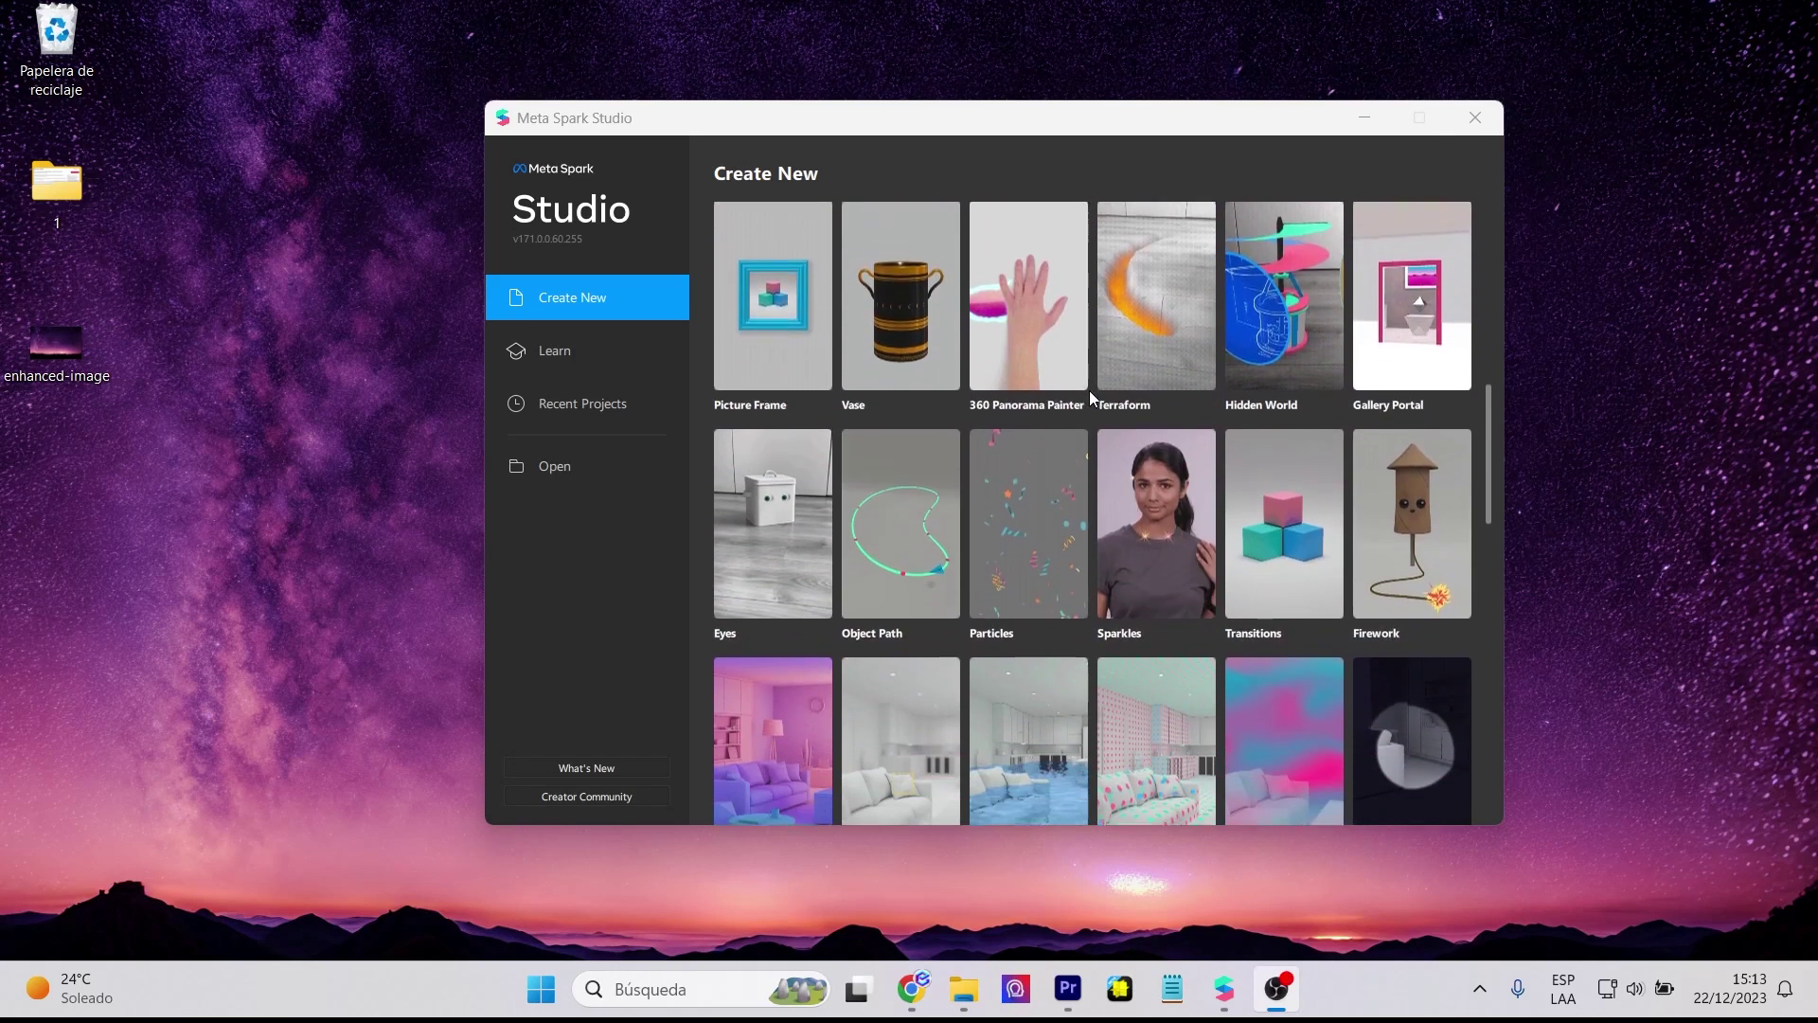
{"action": "scroll", "coordinate": [1089, 393], "scroll_direction": "down", "scroll_amount": 4}
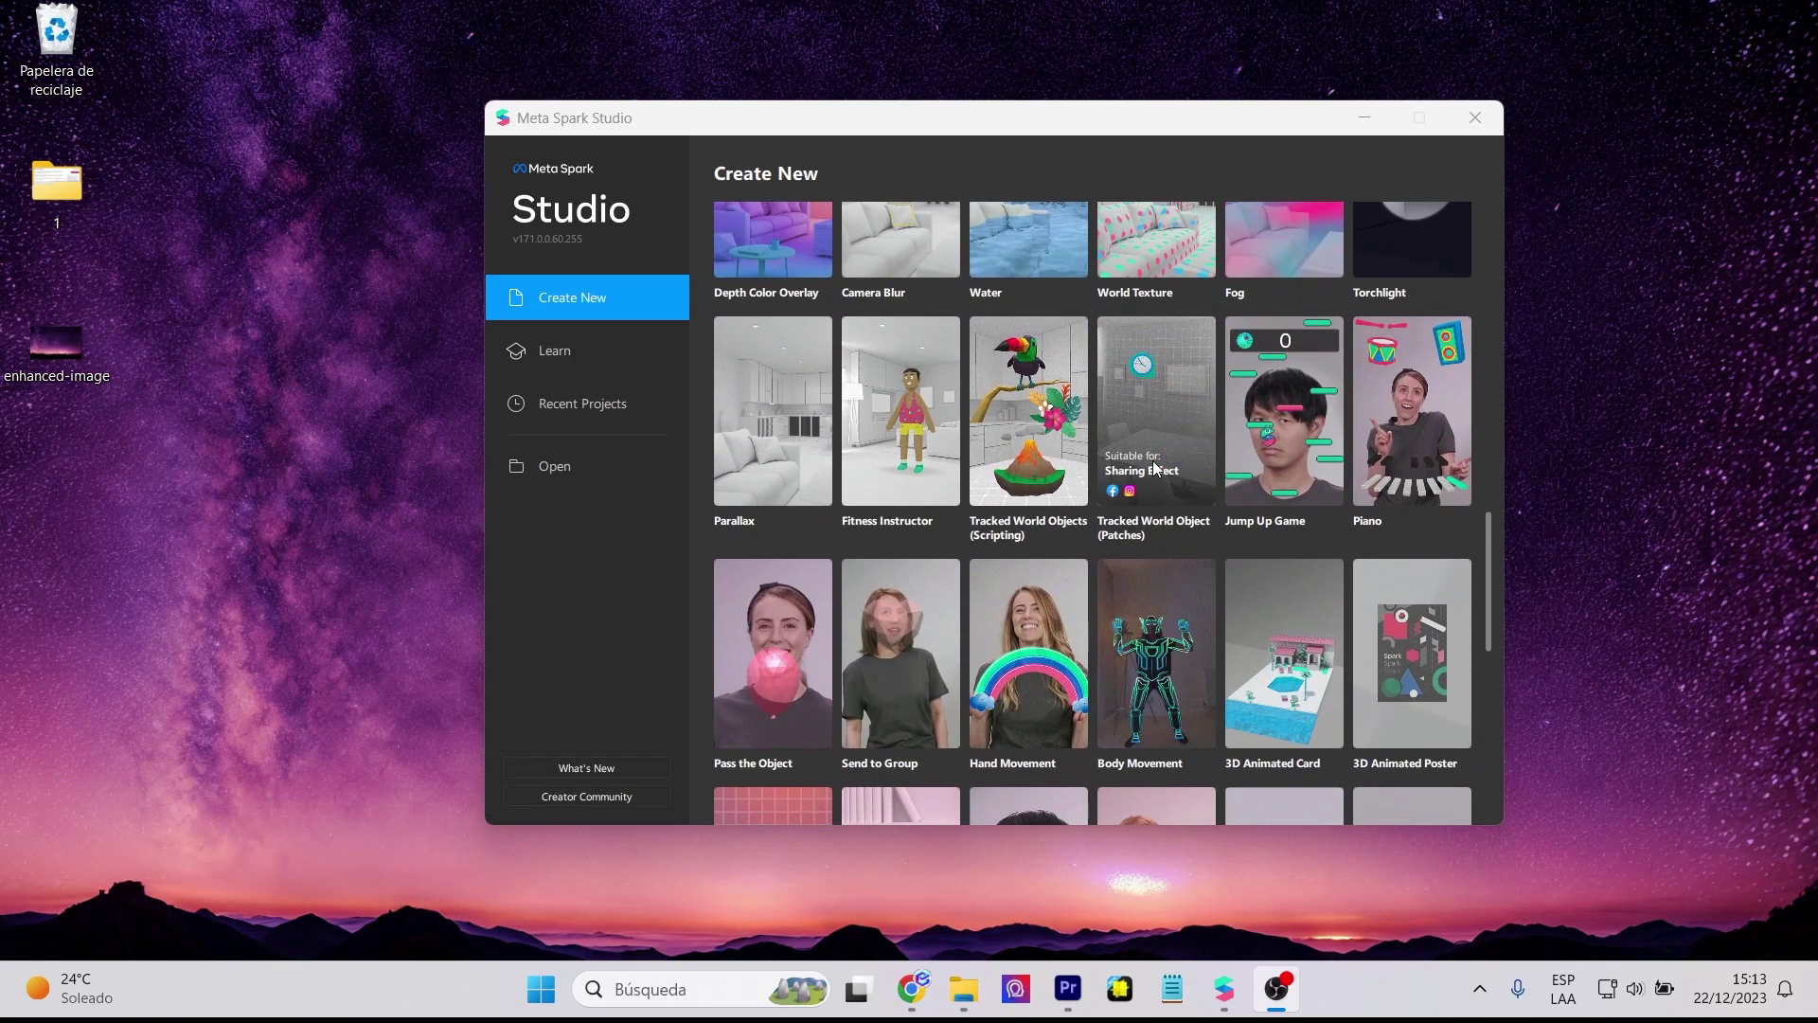
{"action": "left_click", "coordinate": [1152, 462]}
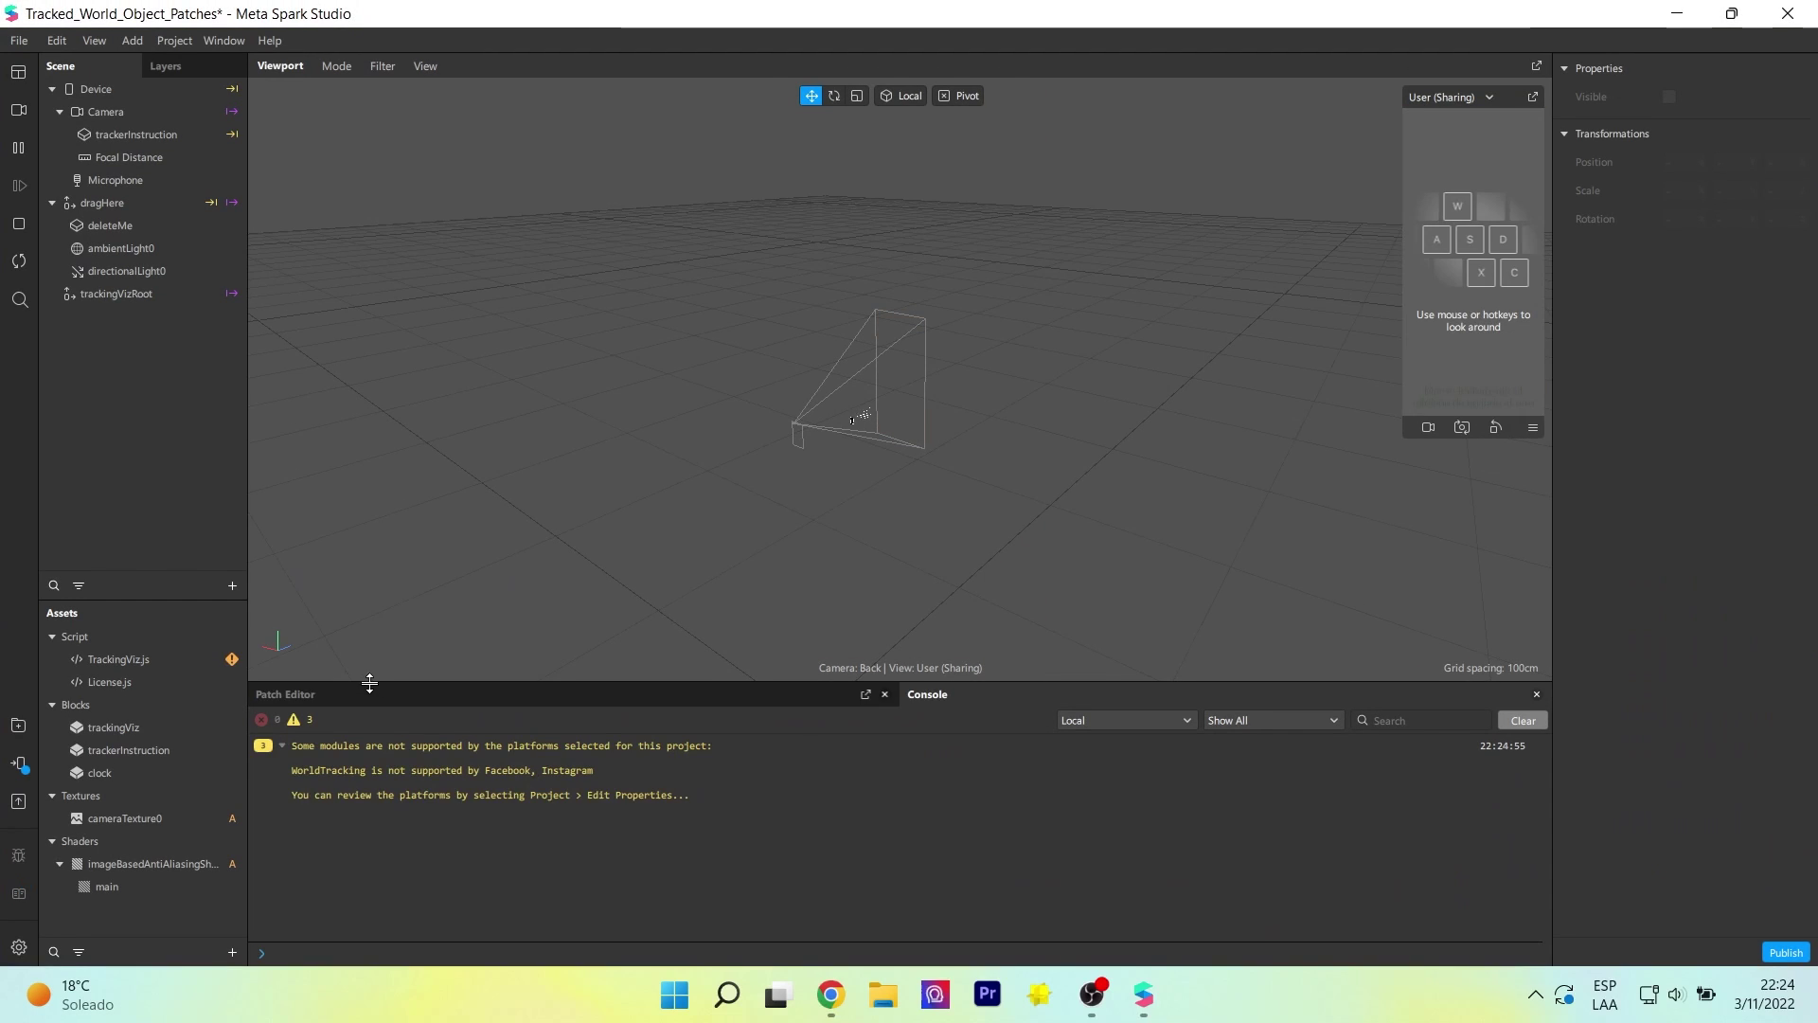
Step: Show the Patch Editor and enlarge it upward so more of the Render Pipeline group fits
{"action": "left_click", "coordinate": [389, 703]}
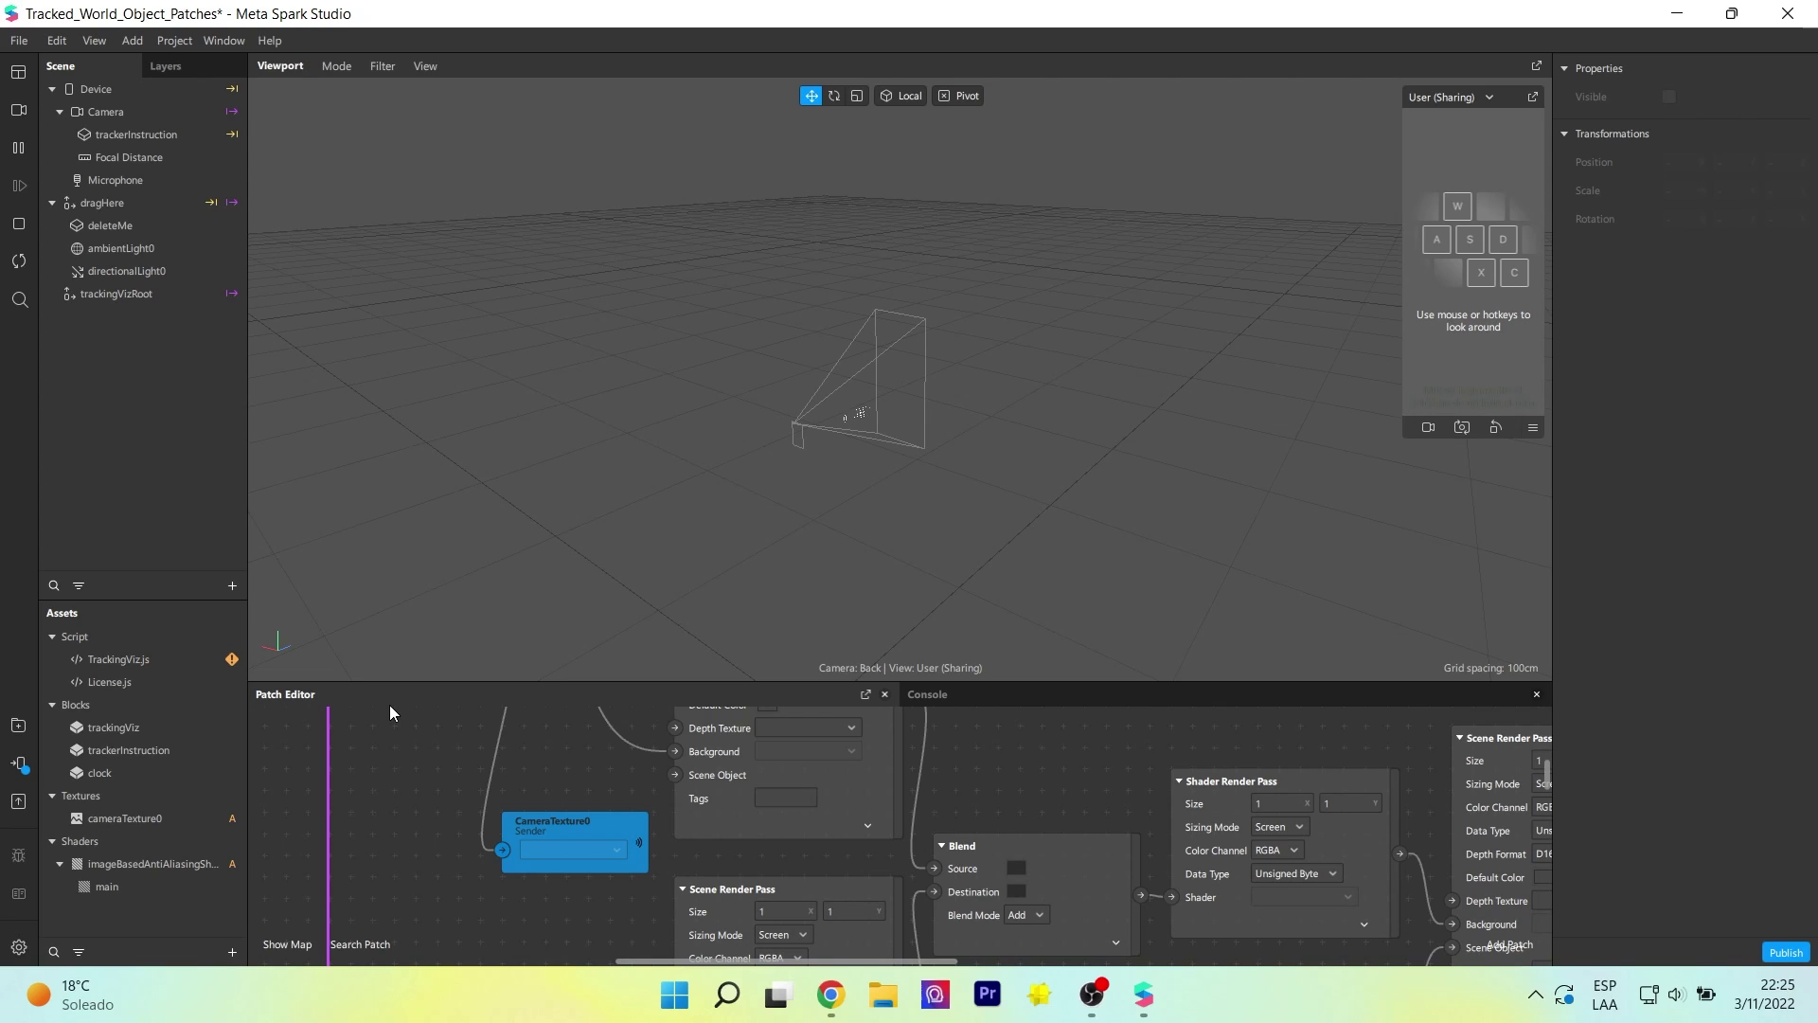
{"action": "scroll", "coordinate": [435, 848], "scroll_direction": "up", "scroll_amount": 5}
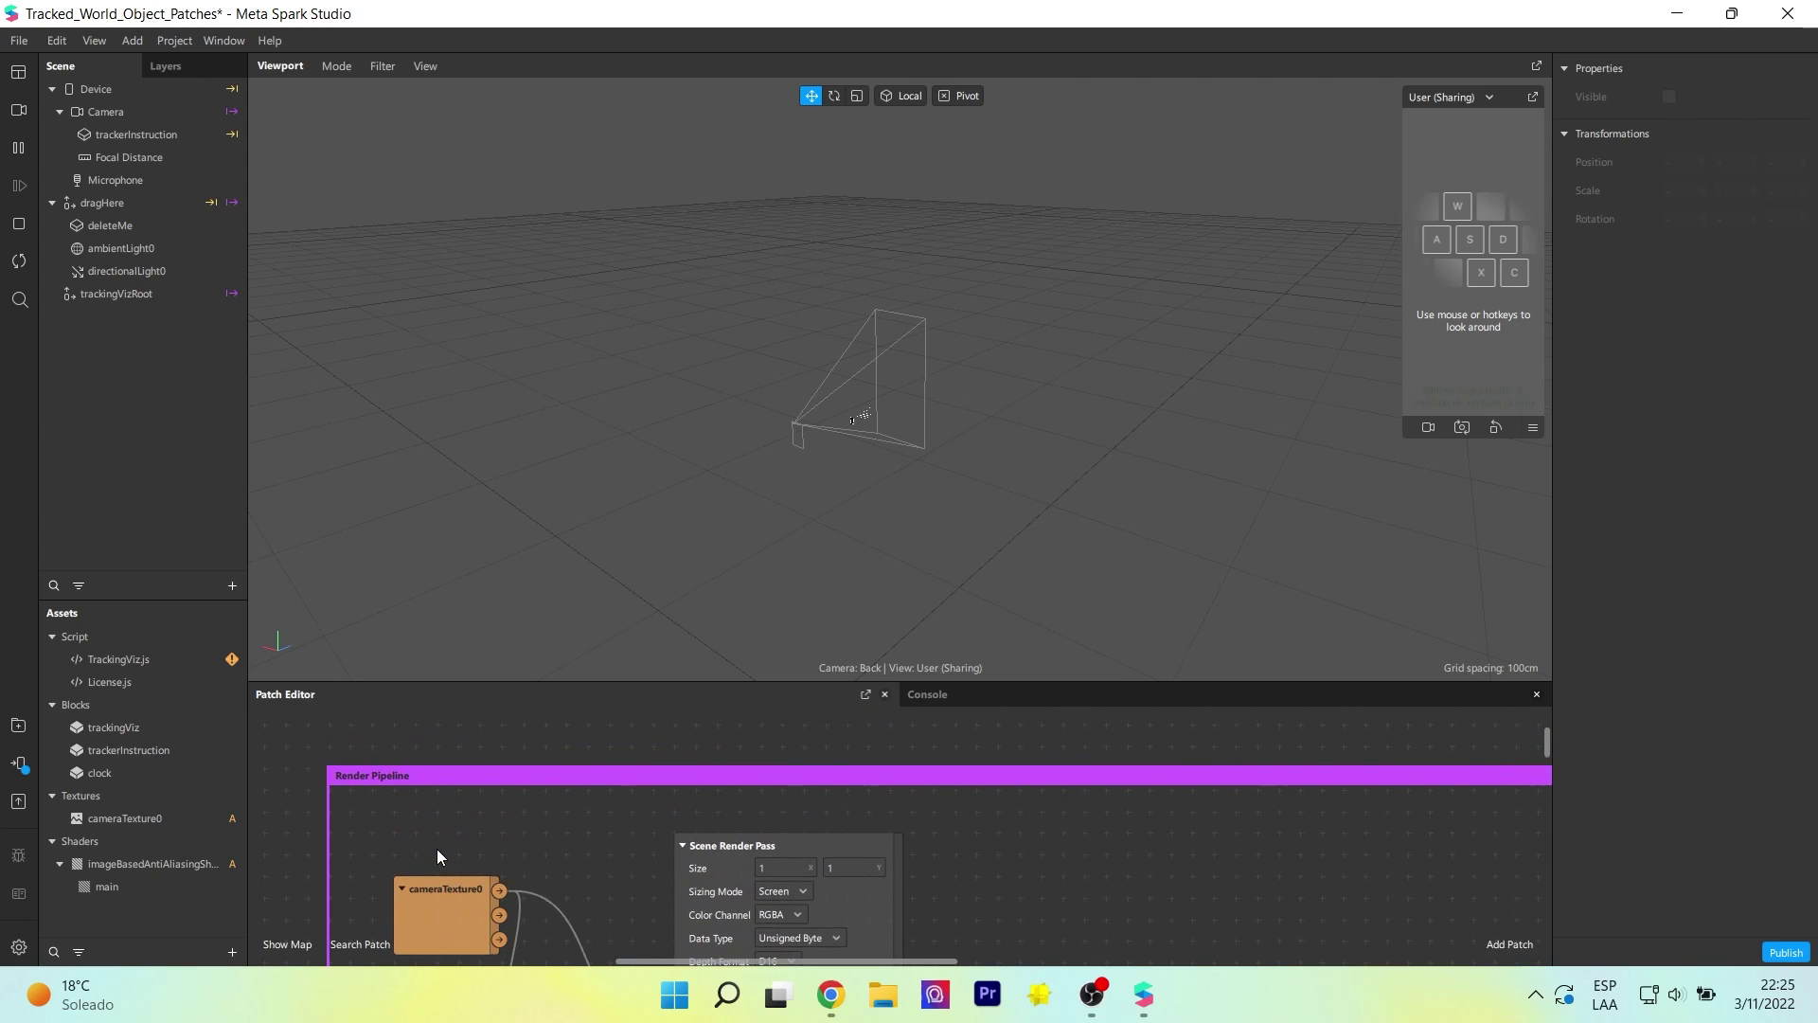
{"action": "scroll", "coordinate": [437, 856], "scroll_direction": "down", "scroll_amount": 1}
{"action": "left_click_drag", "start_coordinate": [750, 682], "coordinate": [742, 562]}
{"action": "scroll", "coordinate": [1041, 774], "scroll_direction": "down", "scroll_amount": 5}
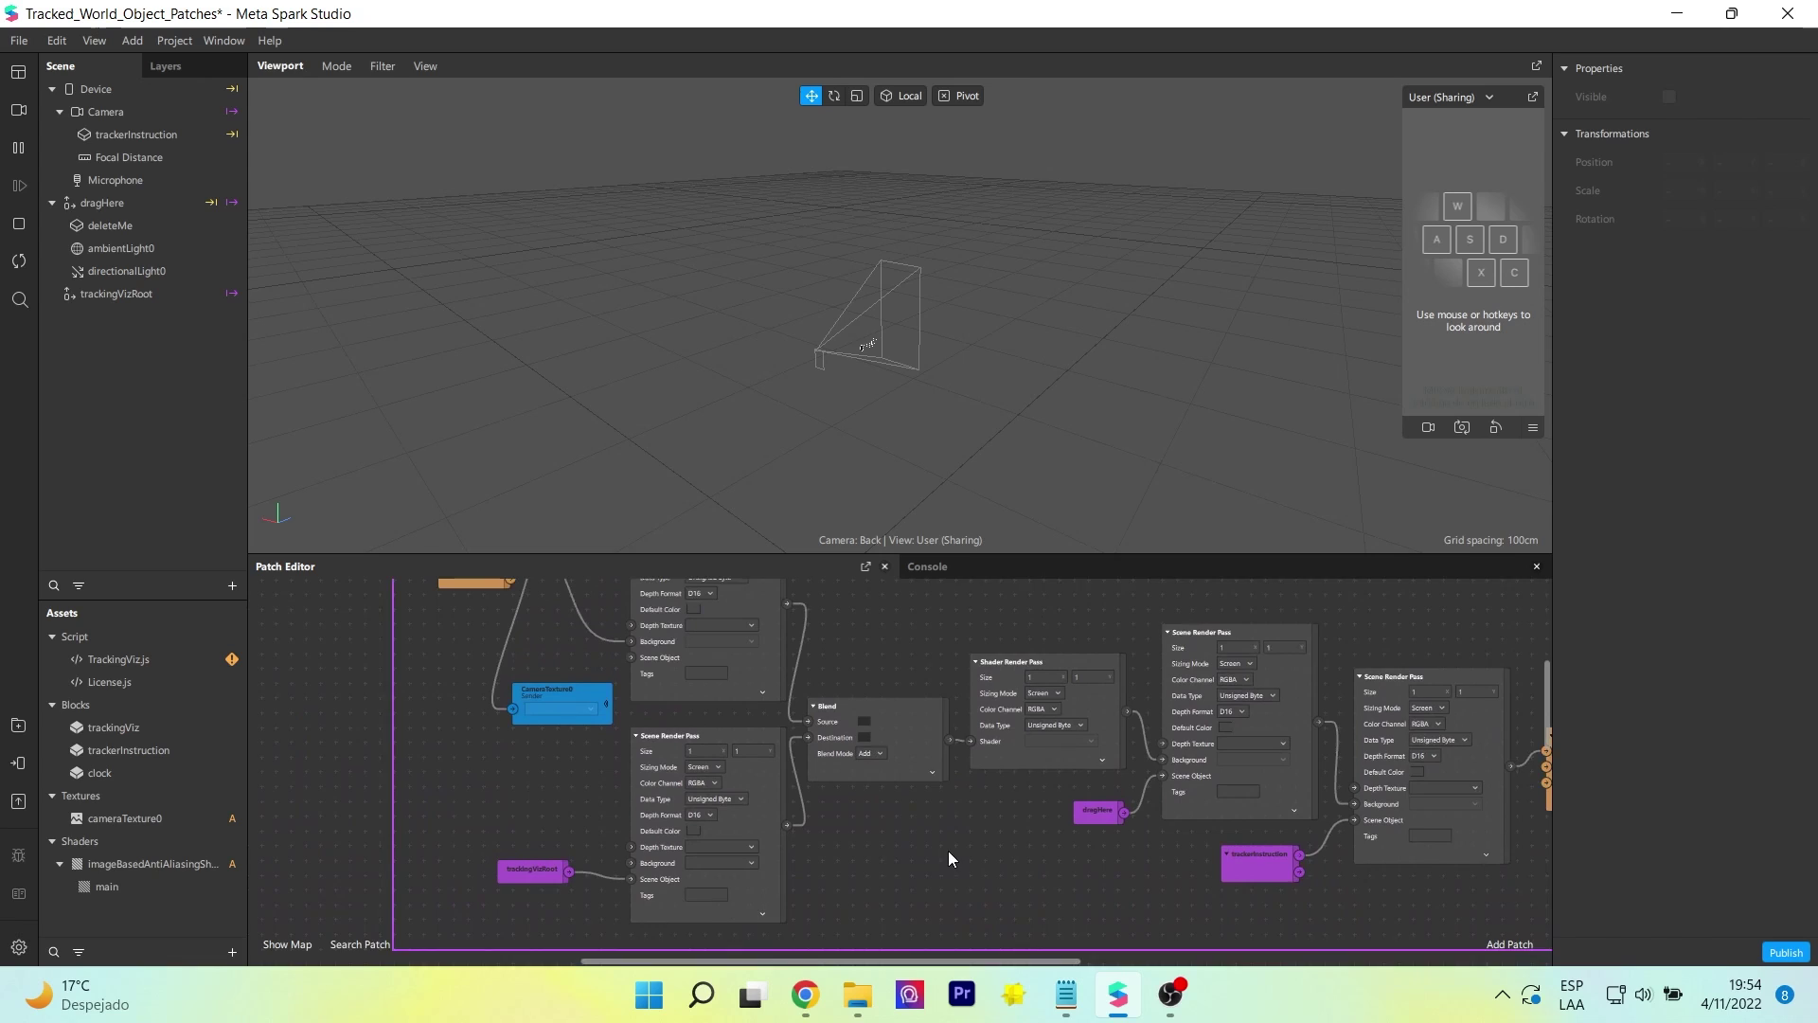
Step: Examine the Render Pipeline patches from cameraTexture0 through the render passes to the Device screen output
{"action": "middle_click_drag", "start_coordinate": [949, 859], "coordinate": [932, 906]}
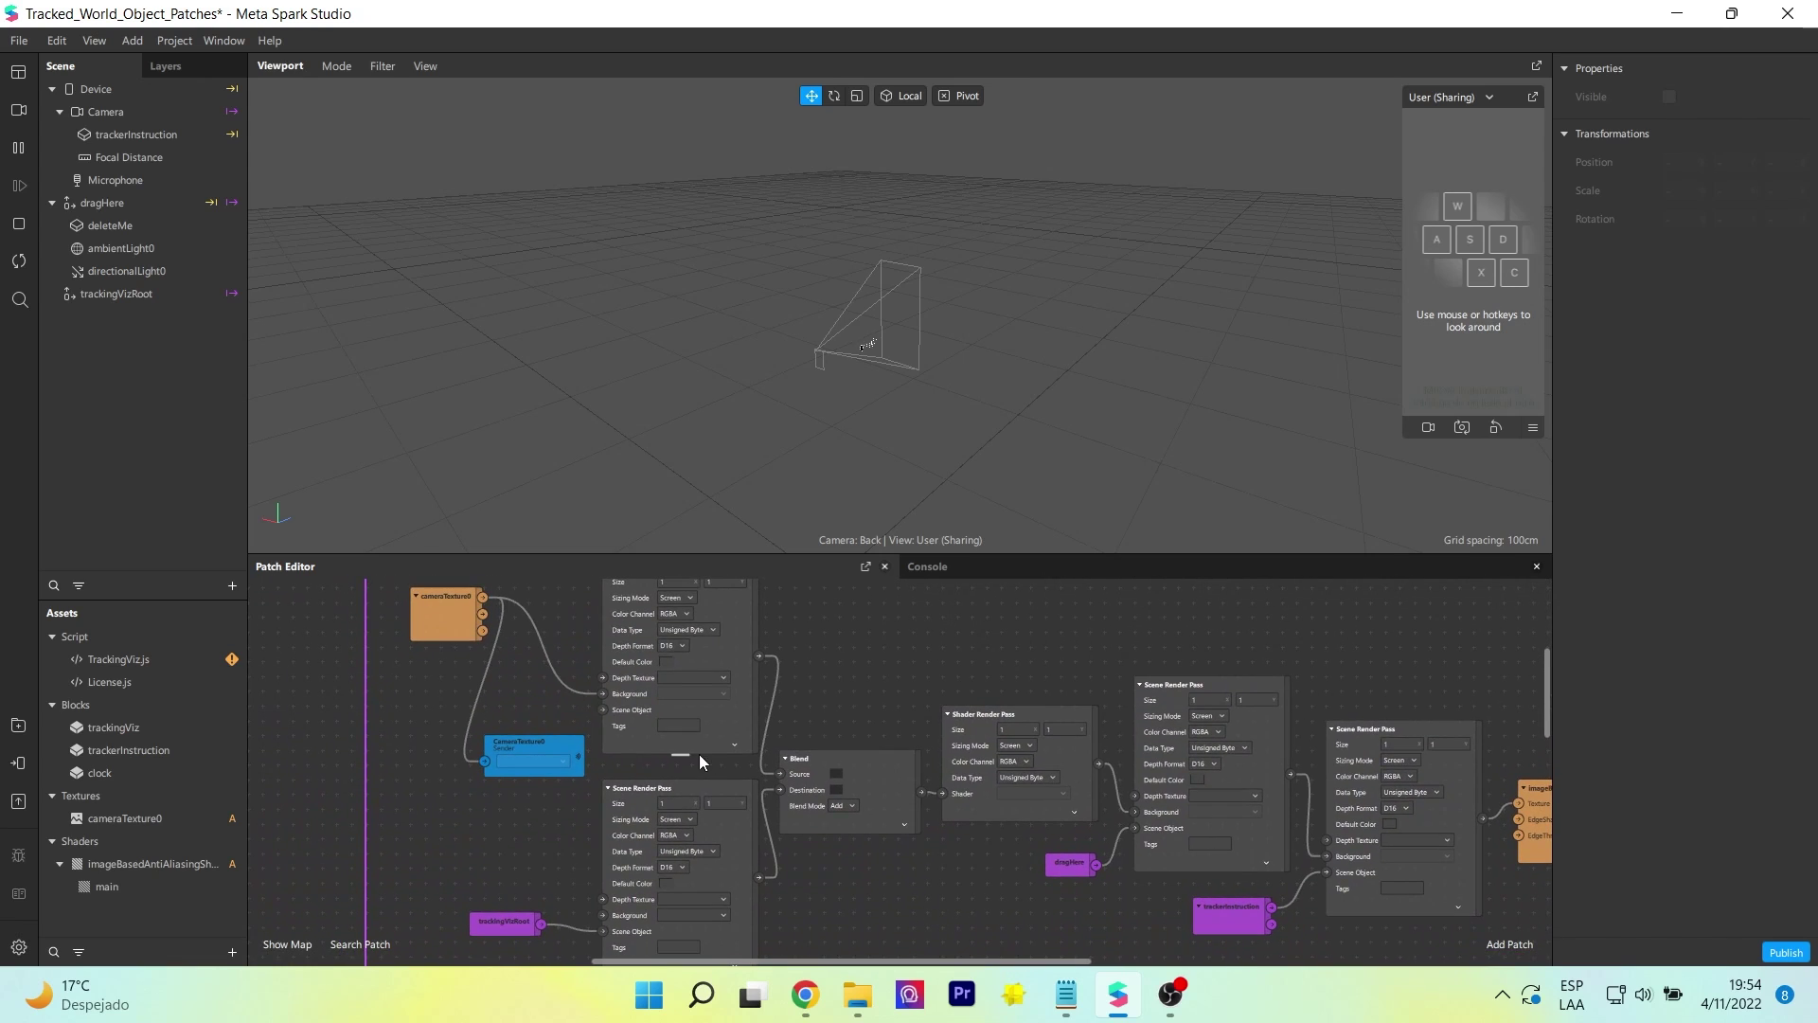
{"action": "scroll", "coordinate": [497, 689], "scroll_direction": "up", "scroll_amount": 1}
{"action": "left_click_drag", "start_coordinate": [531, 706], "coordinate": [502, 837]}
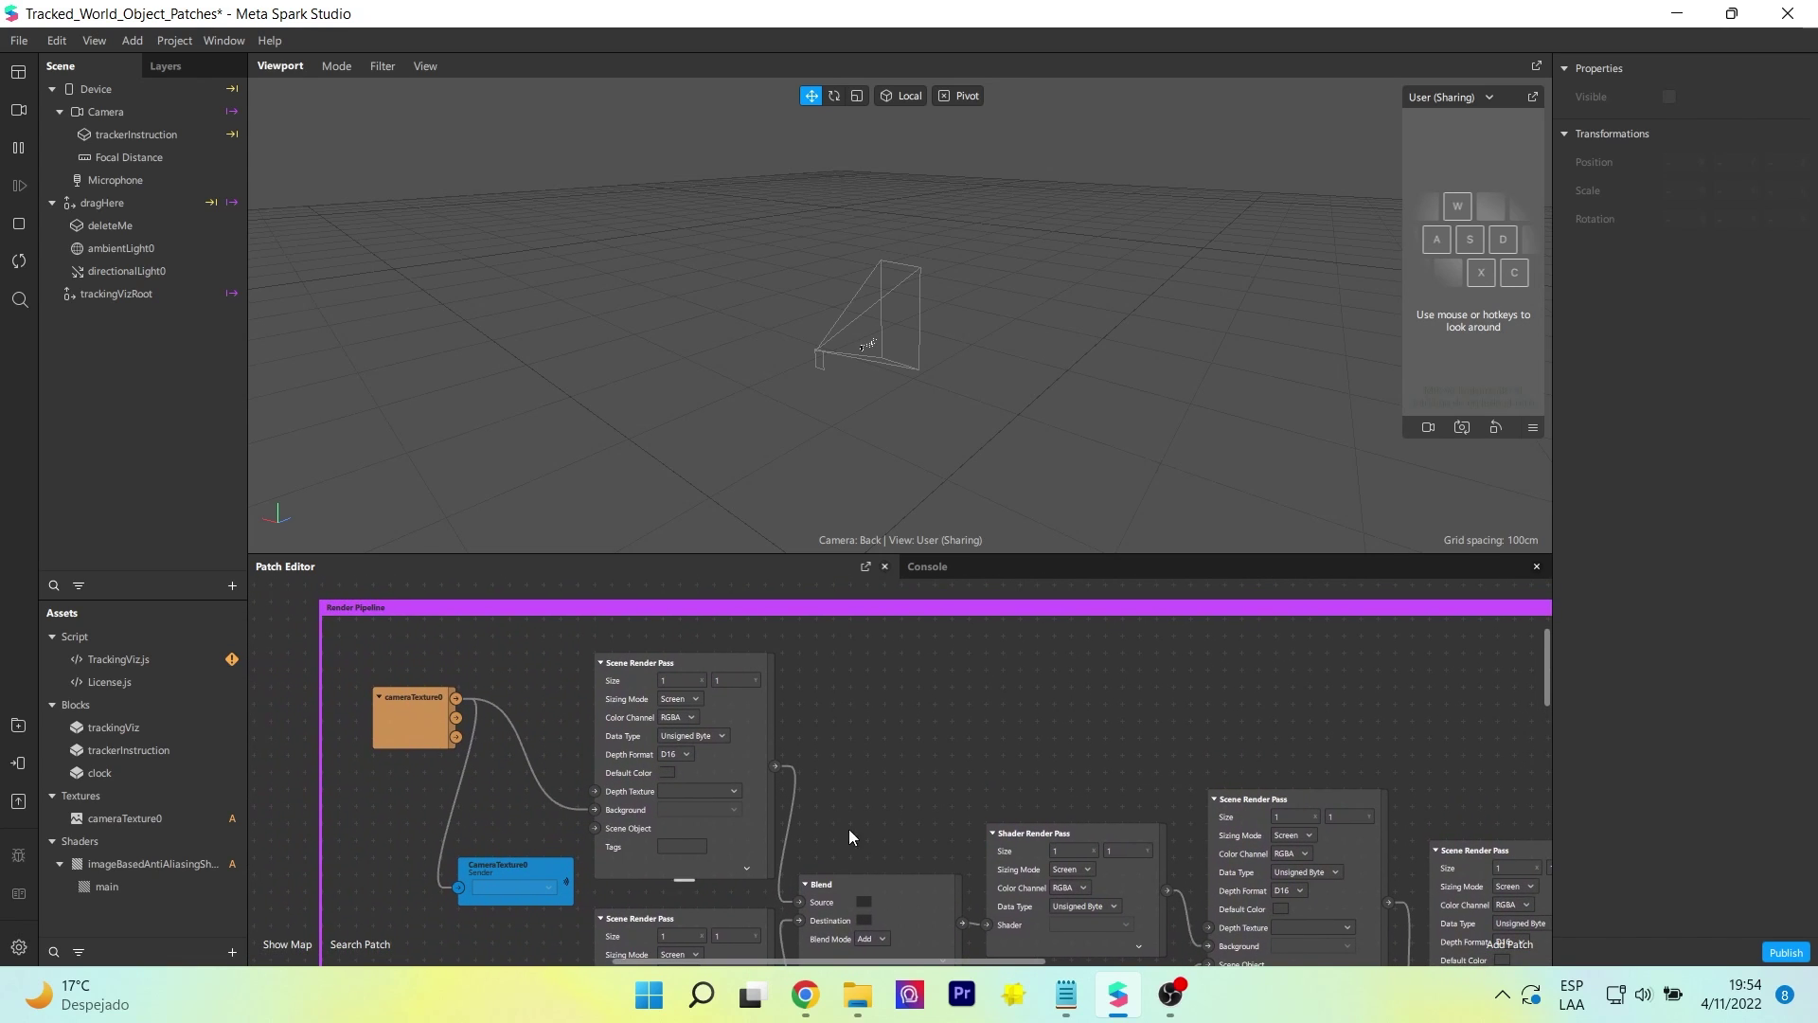
{"action": "scroll", "coordinate": [827, 787], "scroll_direction": "up", "scroll_amount": 2}
{"action": "left_click_drag", "start_coordinate": [880, 794], "coordinate": [409, 593]}
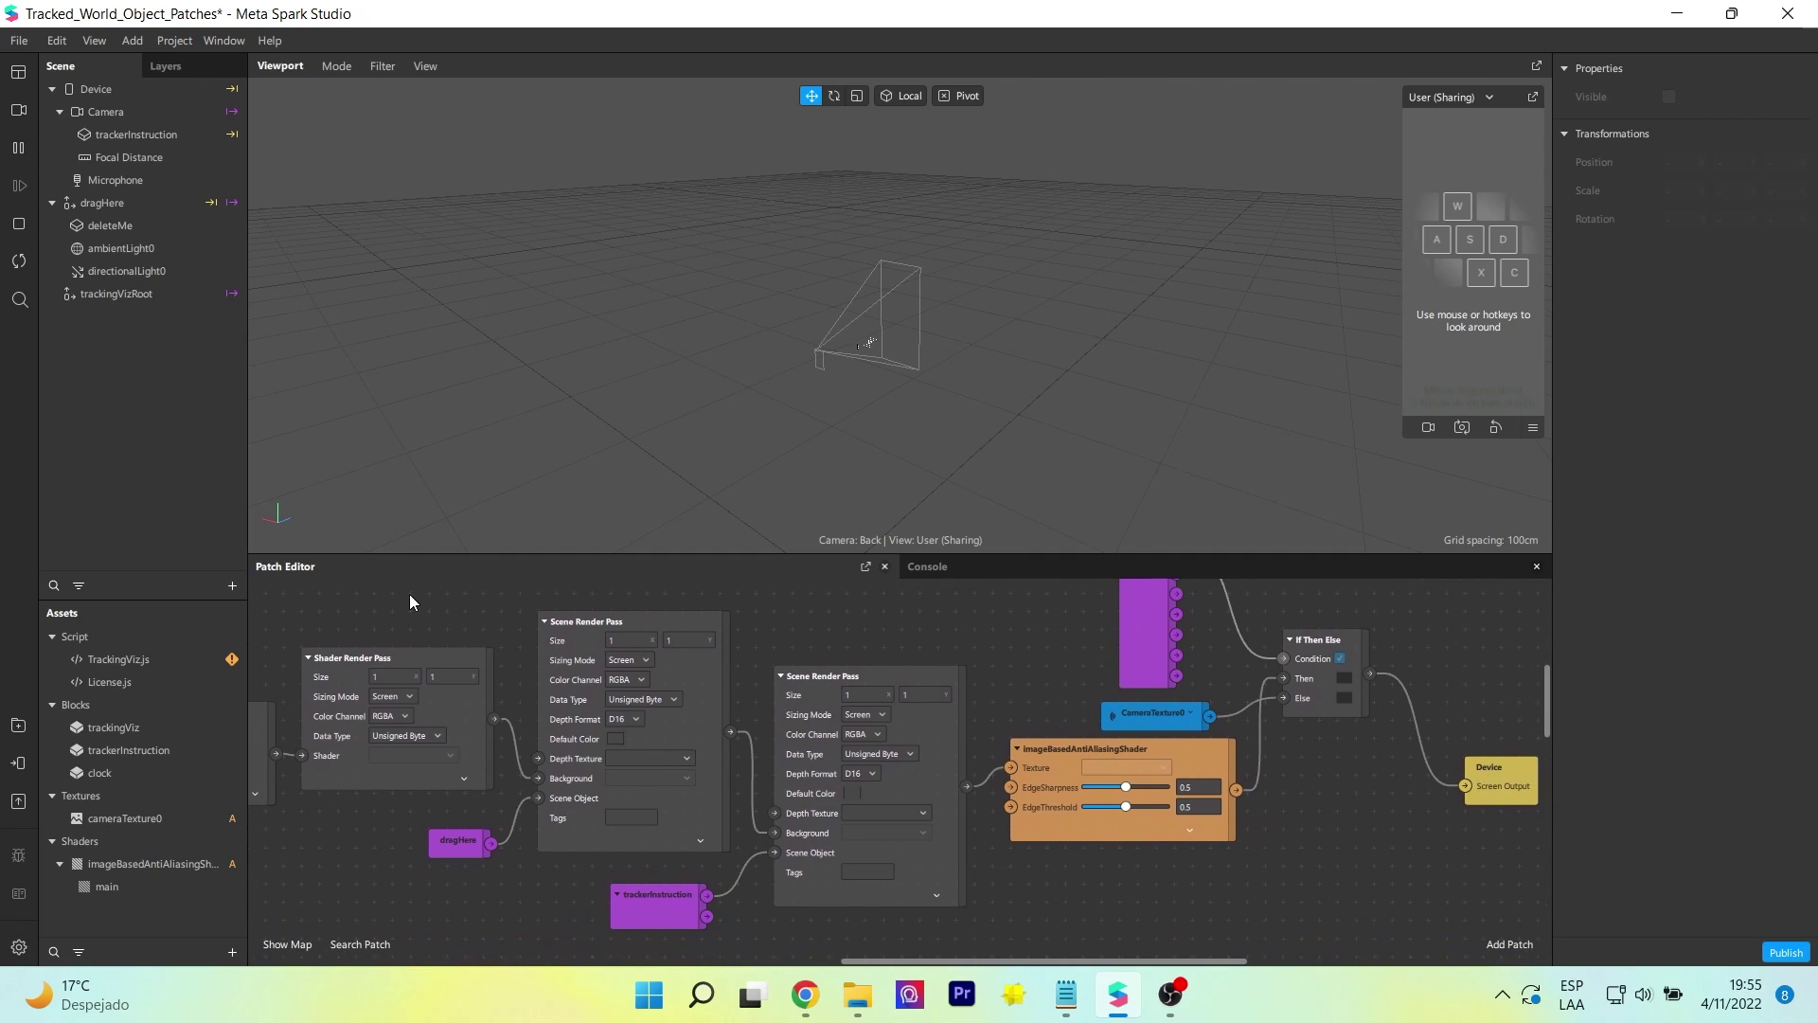
Step: Match the dragHere and trackerInstruction patches to their scene objects by selecting each patch and its corresponding object
{"action": "left_click", "coordinate": [455, 843]}
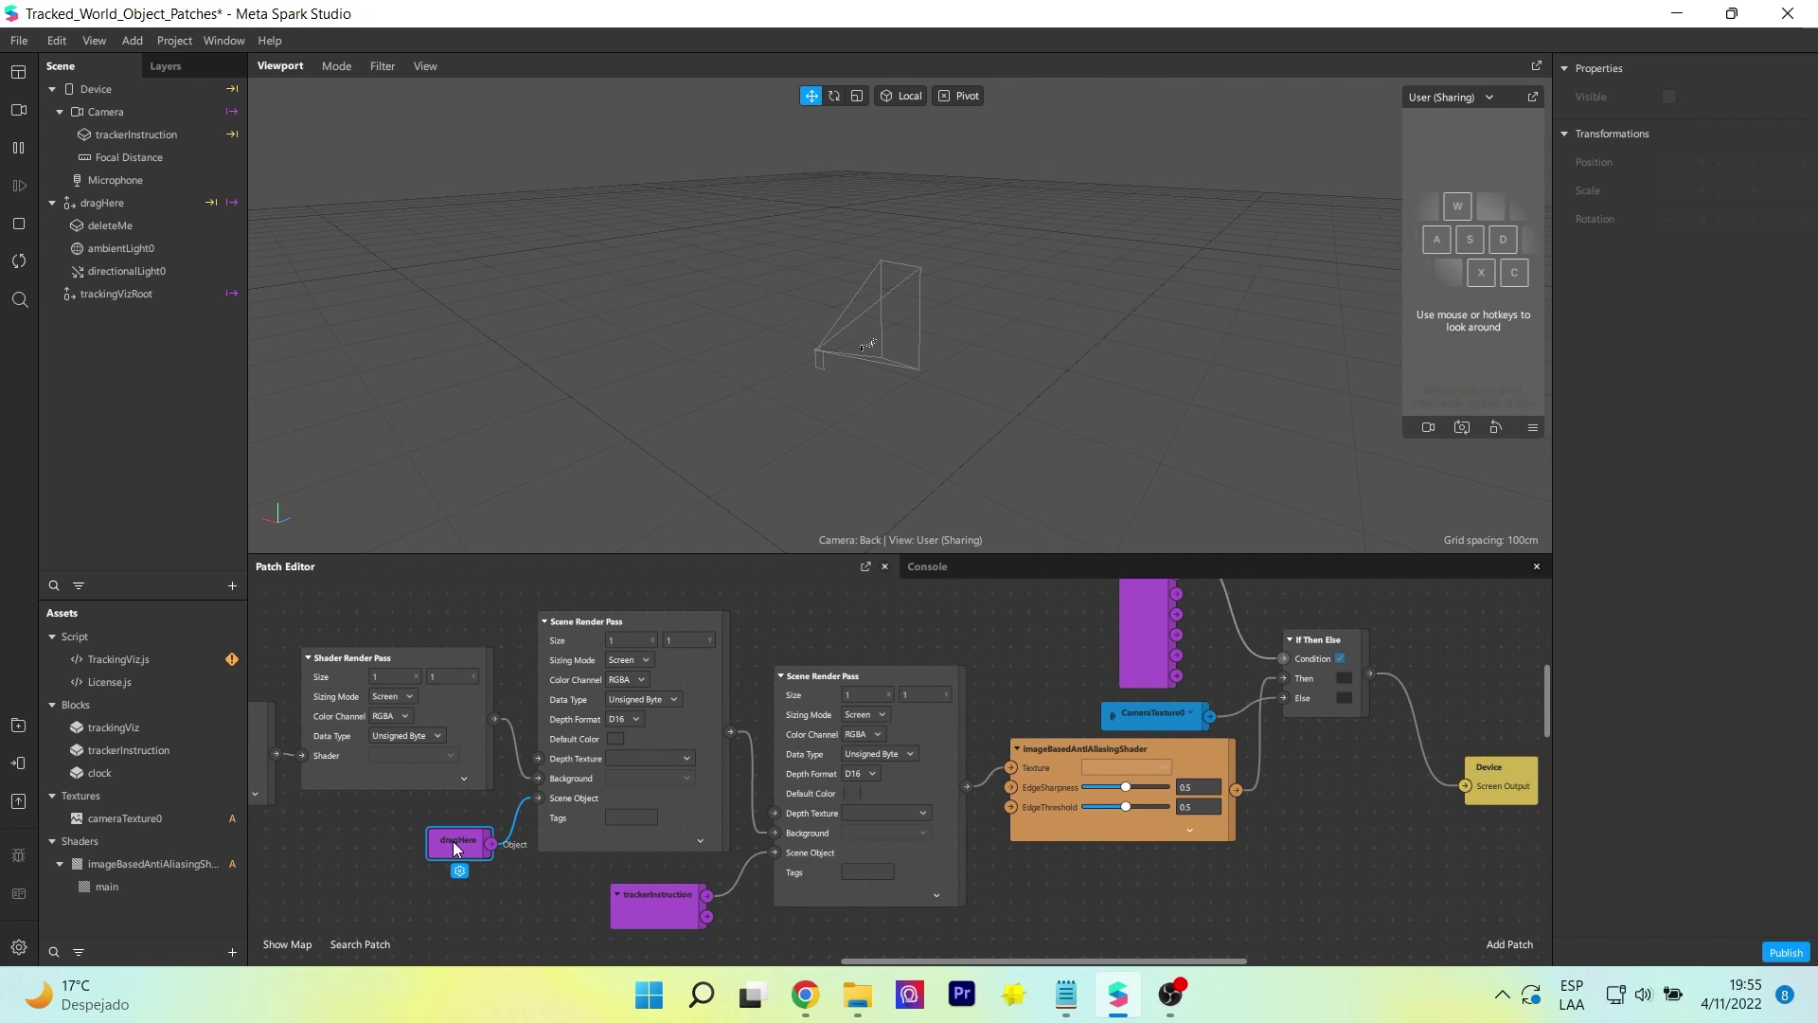
{"action": "left_click", "coordinate": [76, 203]}
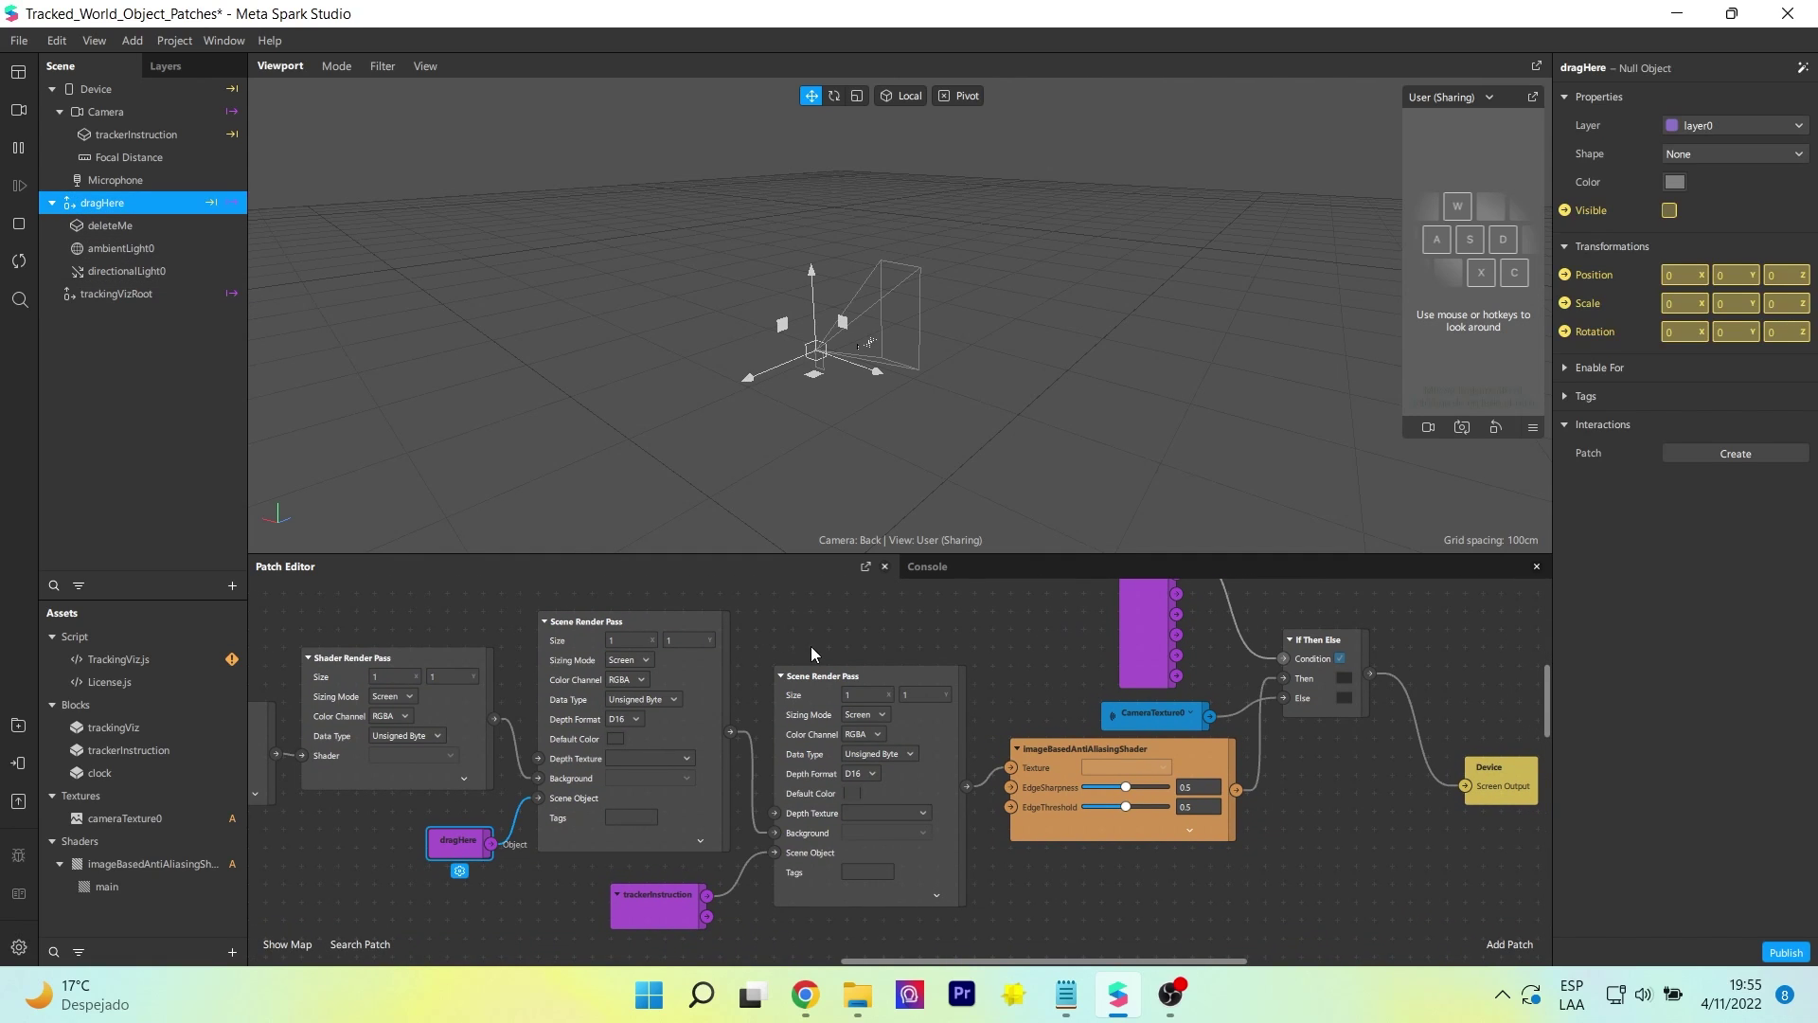
{"action": "left_click_drag", "start_coordinate": [806, 621], "coordinate": [705, 617]}
{"action": "left_click", "coordinate": [525, 910]}
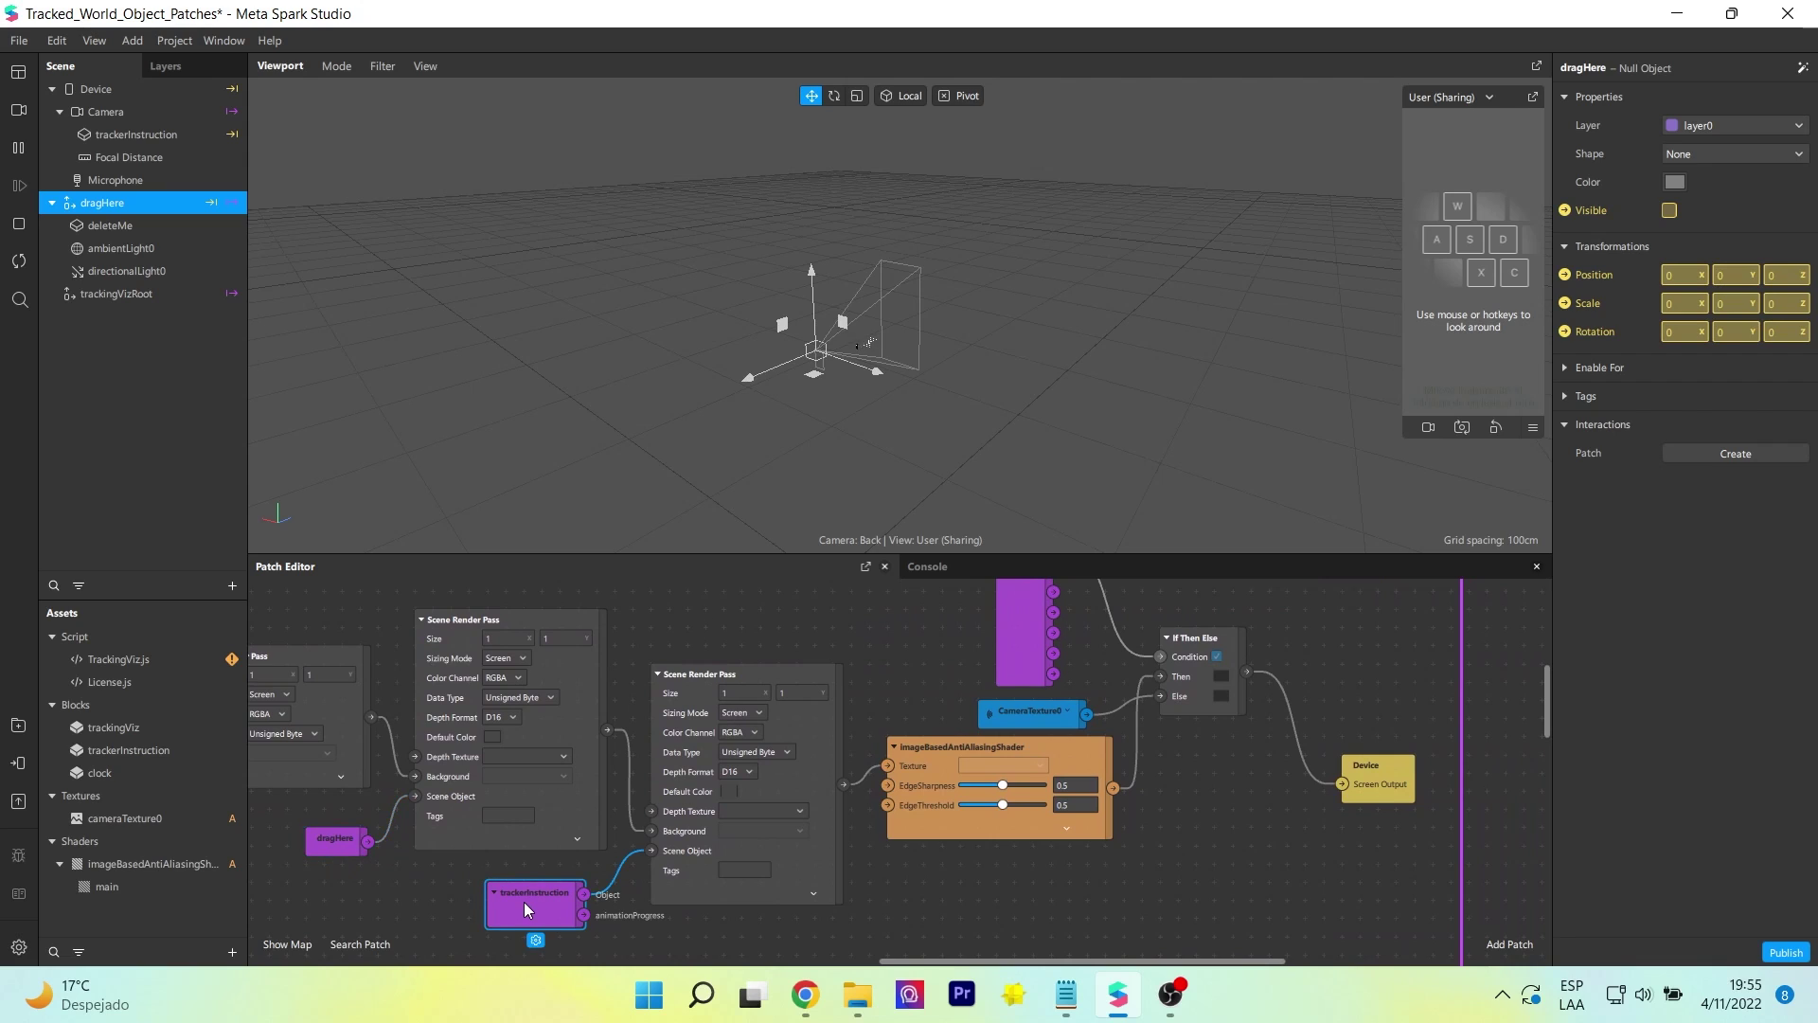
{"action": "left_click", "coordinate": [128, 136]}
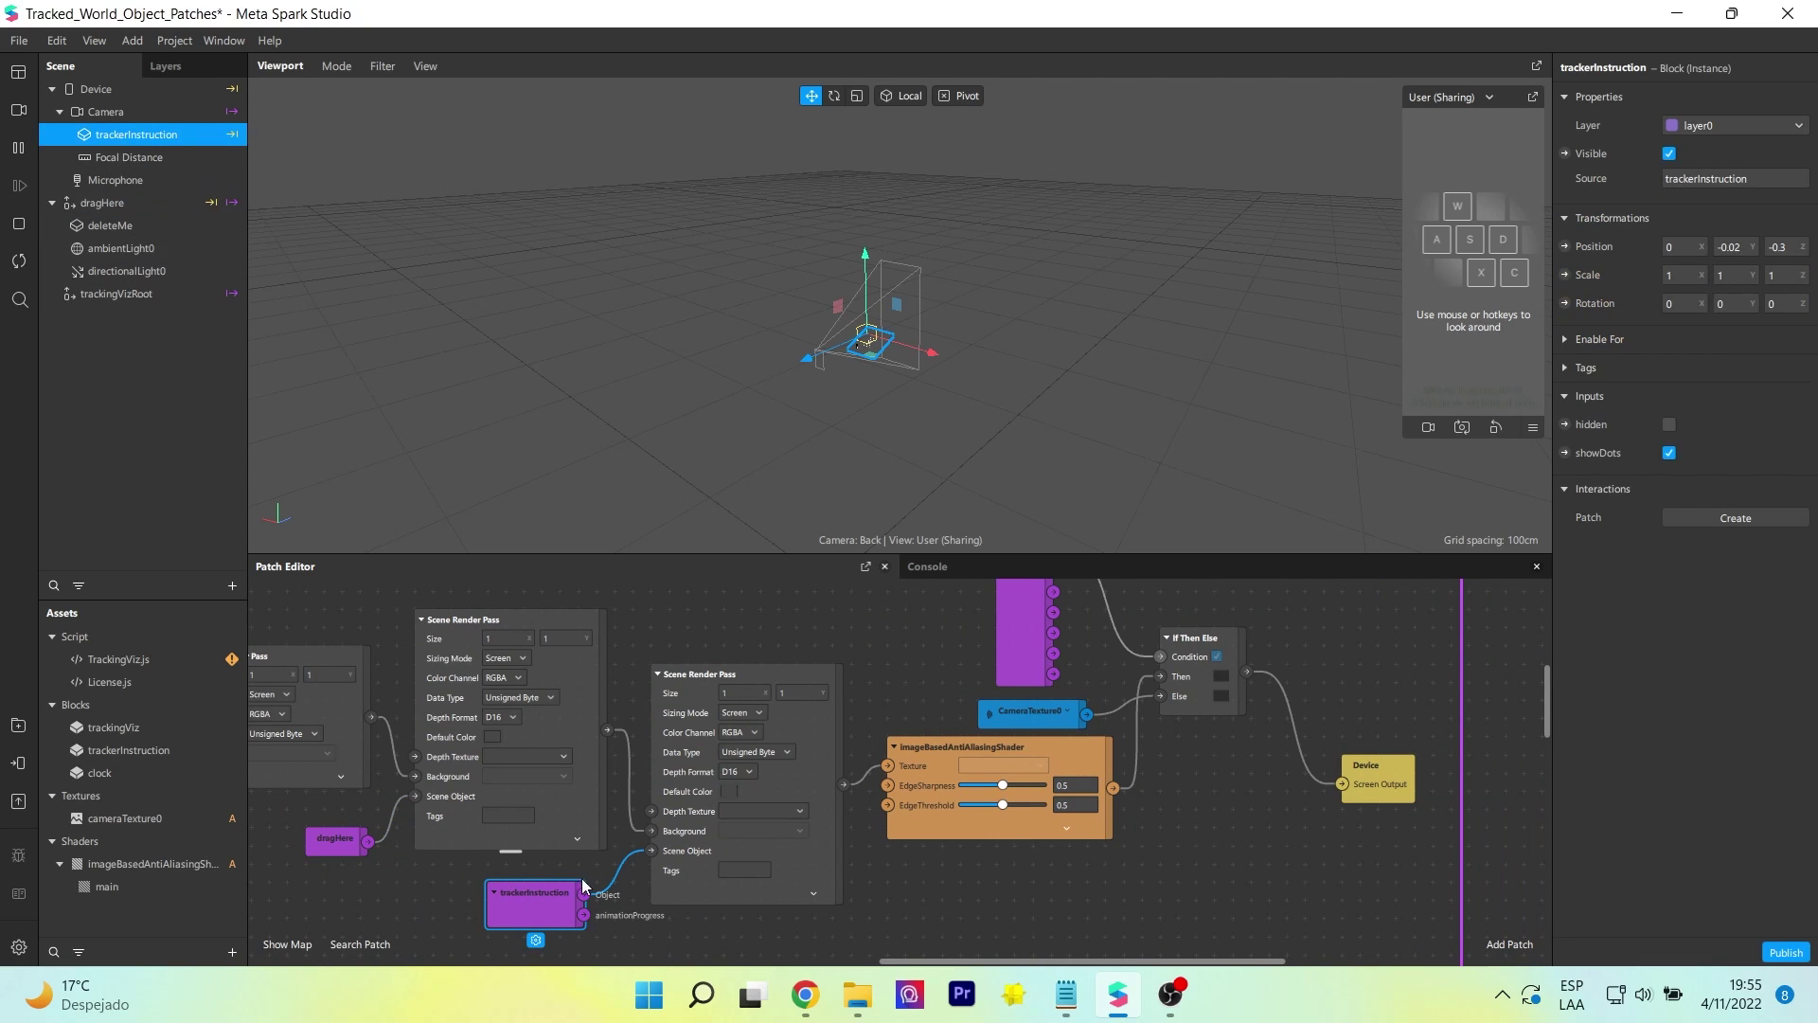
Step: Examine the end of the Render Pipeline group, from the Camera and imageBasedAntiAliasingShader patches through If Then Else to the Device output
{"action": "left_click_drag", "start_coordinate": [867, 635], "coordinate": [371, 714]}
{"action": "scroll", "coordinate": [339, 736], "scroll_direction": "up", "scroll_amount": 1}
{"action": "scroll", "coordinate": [381, 757], "scroll_direction": "up", "scroll_amount": 1}
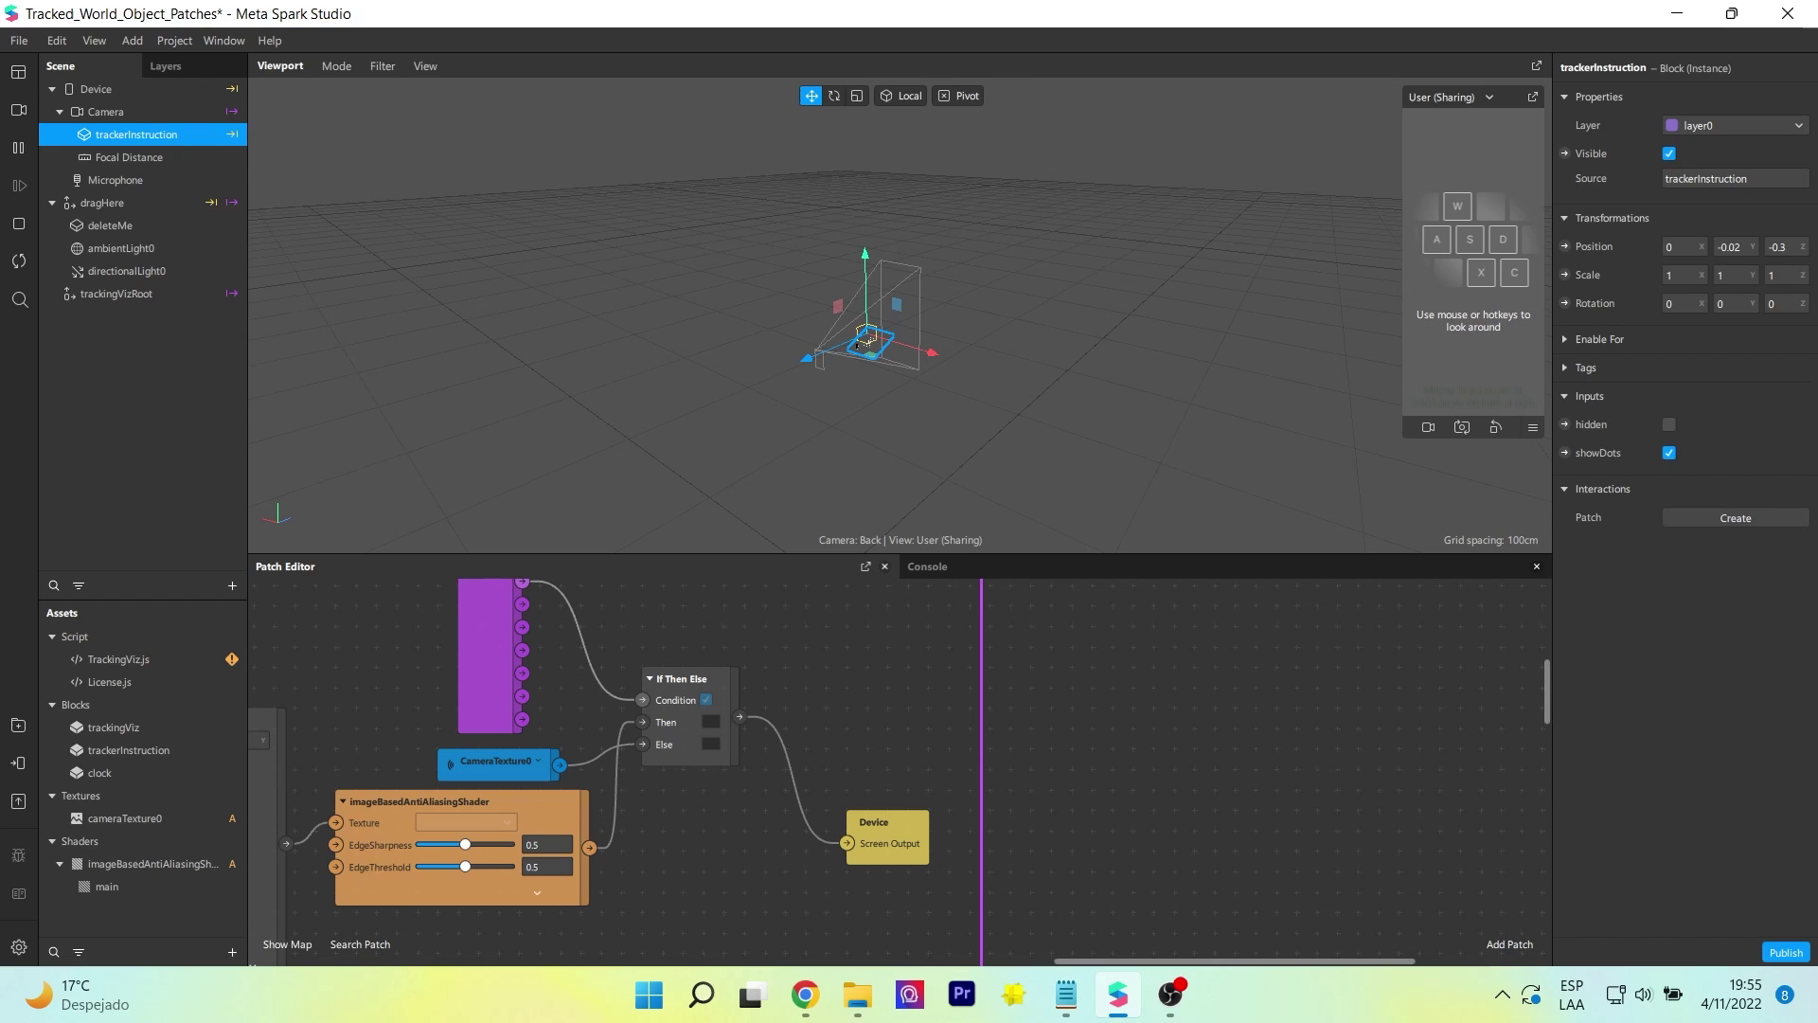
{"action": "key", "text": "alt+Tab"}
{"action": "scroll", "coordinate": [377, 737], "scroll_direction": "up", "scroll_amount": 1}
{"action": "scroll", "coordinate": [360, 719], "scroll_direction": "up", "scroll_amount": 1}
{"action": "middle_click_drag", "start_coordinate": [360, 714], "coordinate": [311, 805]}
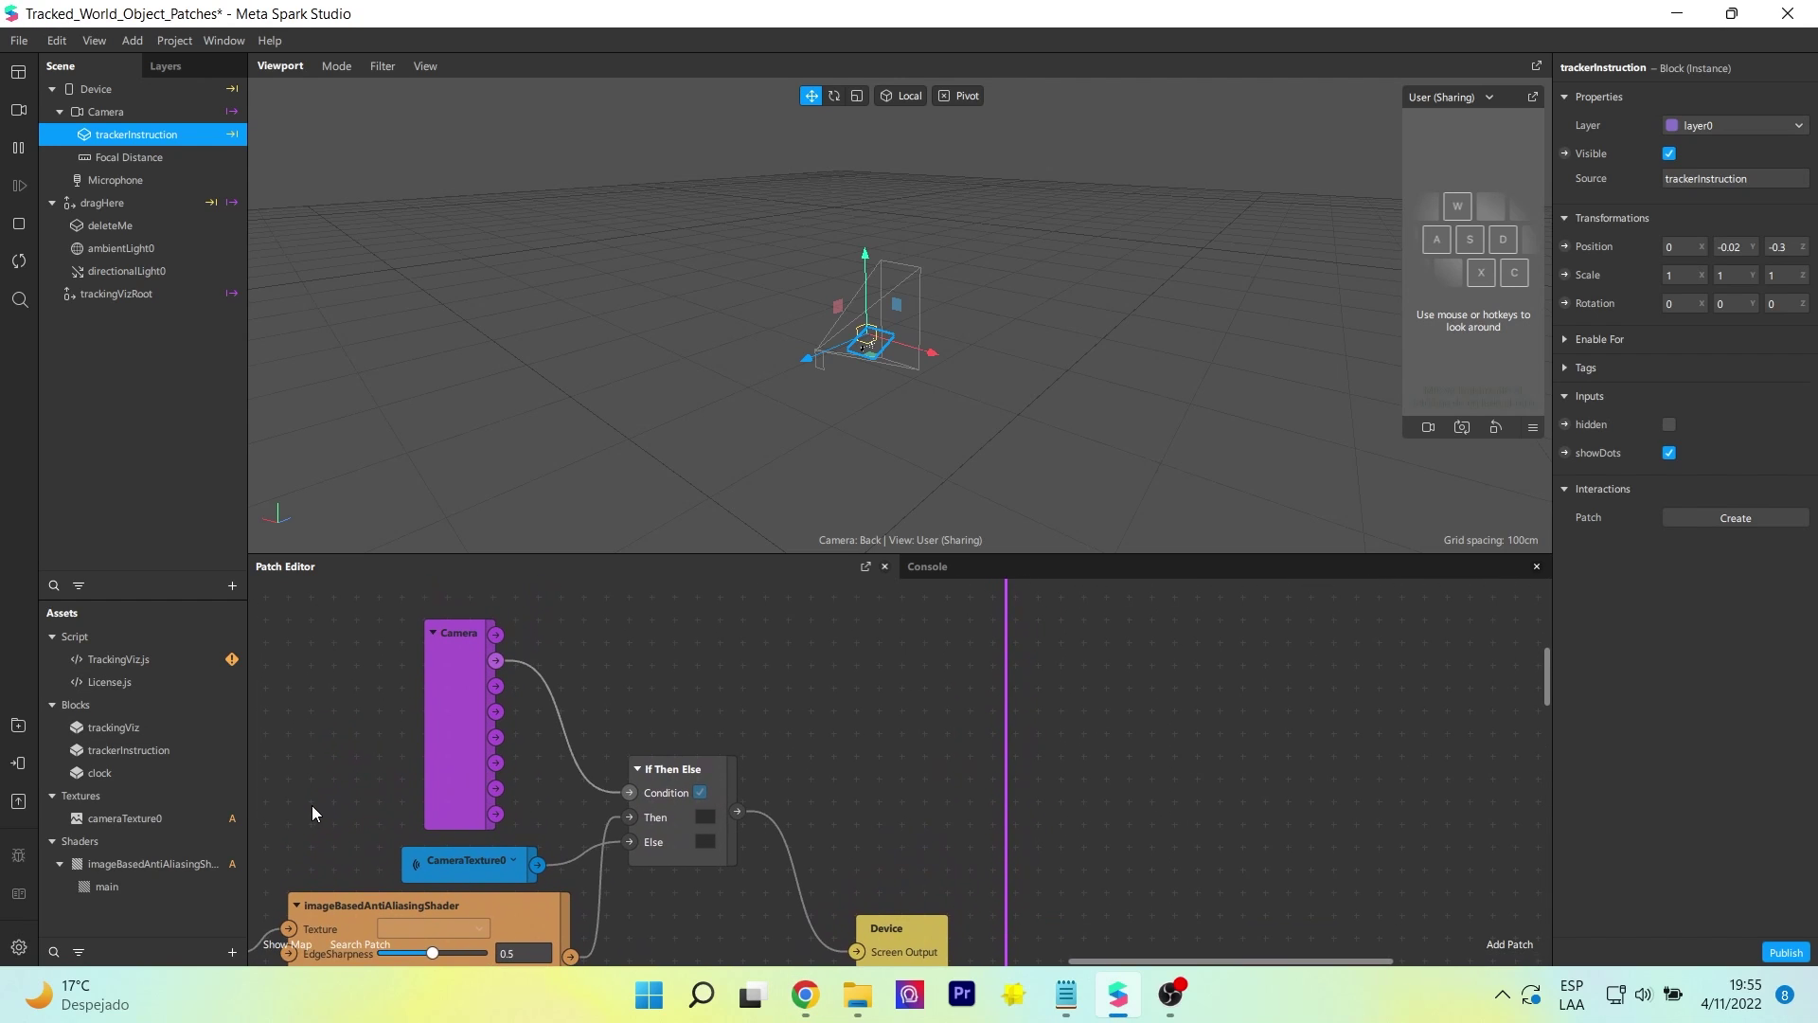
{"action": "scroll", "coordinate": [416, 757], "scroll_direction": "down", "scroll_amount": 6}
{"action": "middle_click_drag", "start_coordinate": [416, 756], "coordinate": [903, 680]}
{"action": "scroll", "coordinate": [487, 759], "scroll_direction": "down", "scroll_amount": 4}
{"action": "scroll", "coordinate": [689, 691], "scroll_direction": "down", "scroll_amount": 2}
{"action": "middle_click_drag", "start_coordinate": [682, 689], "coordinate": [830, 720]}
{"action": "scroll", "coordinate": [662, 693], "scroll_direction": "up", "scroll_amount": 4}
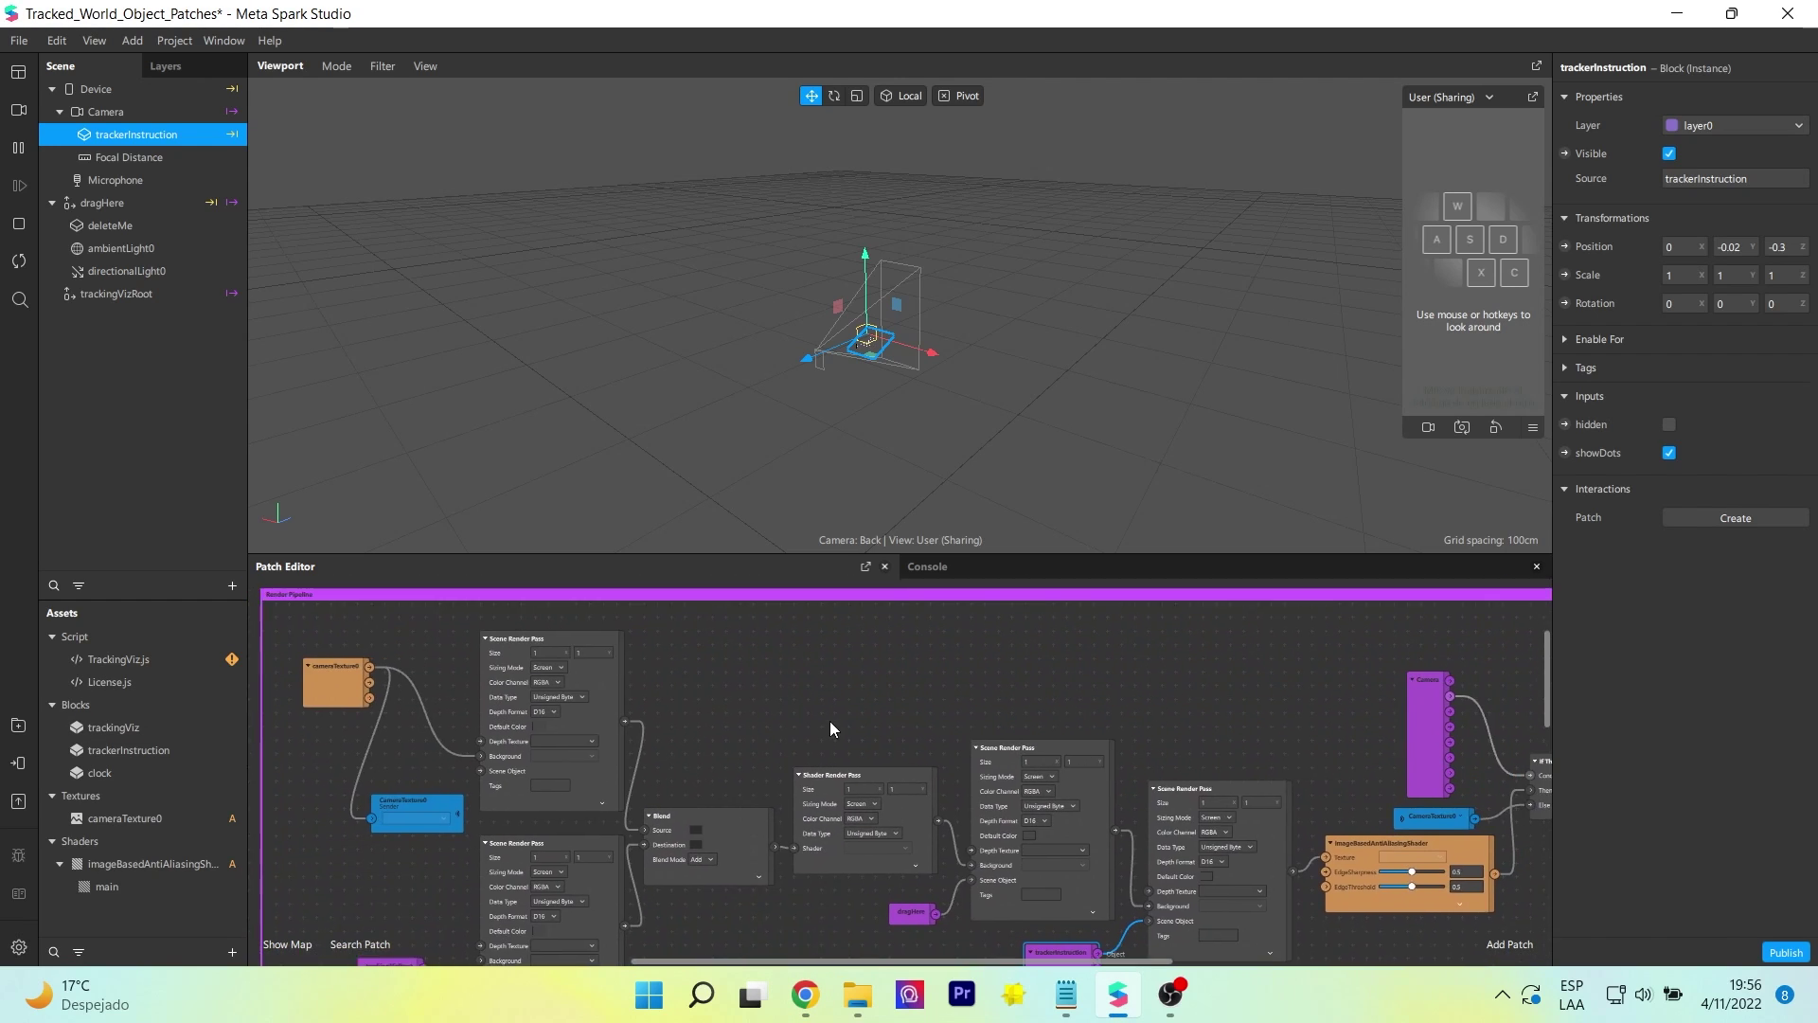
Step: Cycle the Hit Test patch's Plane Type through its options and set it to Vertical Planes
{"action": "middle_click_drag", "start_coordinate": [810, 933], "coordinate": [748, 657]}
{"action": "middle_click_drag", "start_coordinate": [431, 827], "coordinate": [592, 599]}
{"action": "middle_click_drag", "start_coordinate": [458, 646], "coordinate": [373, 658]}
{"action": "scroll", "coordinate": [382, 686], "scroll_direction": "up", "scroll_amount": 4}
{"action": "scroll", "coordinate": [364, 673], "scroll_direction": "up", "scroll_amount": 1}
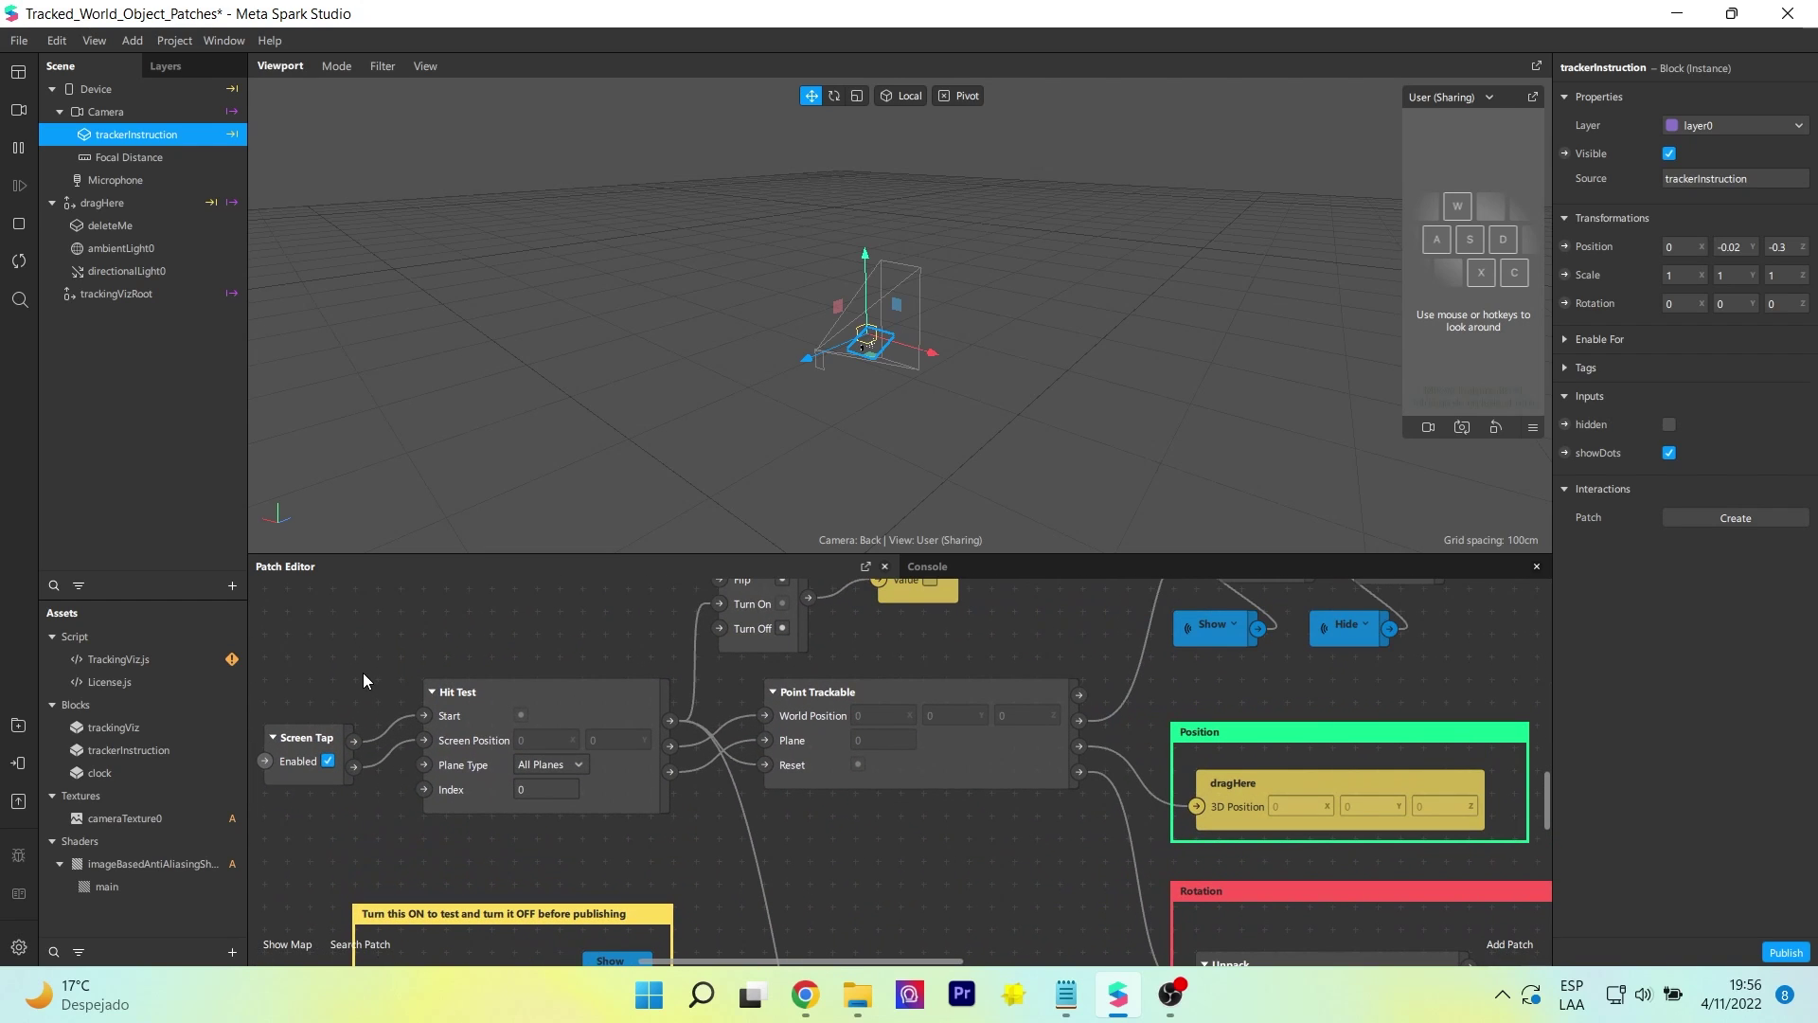
{"action": "scroll", "coordinate": [361, 672], "scroll_direction": "up", "scroll_amount": 1}
{"action": "left_click_drag", "start_coordinate": [354, 668], "coordinate": [413, 765]}
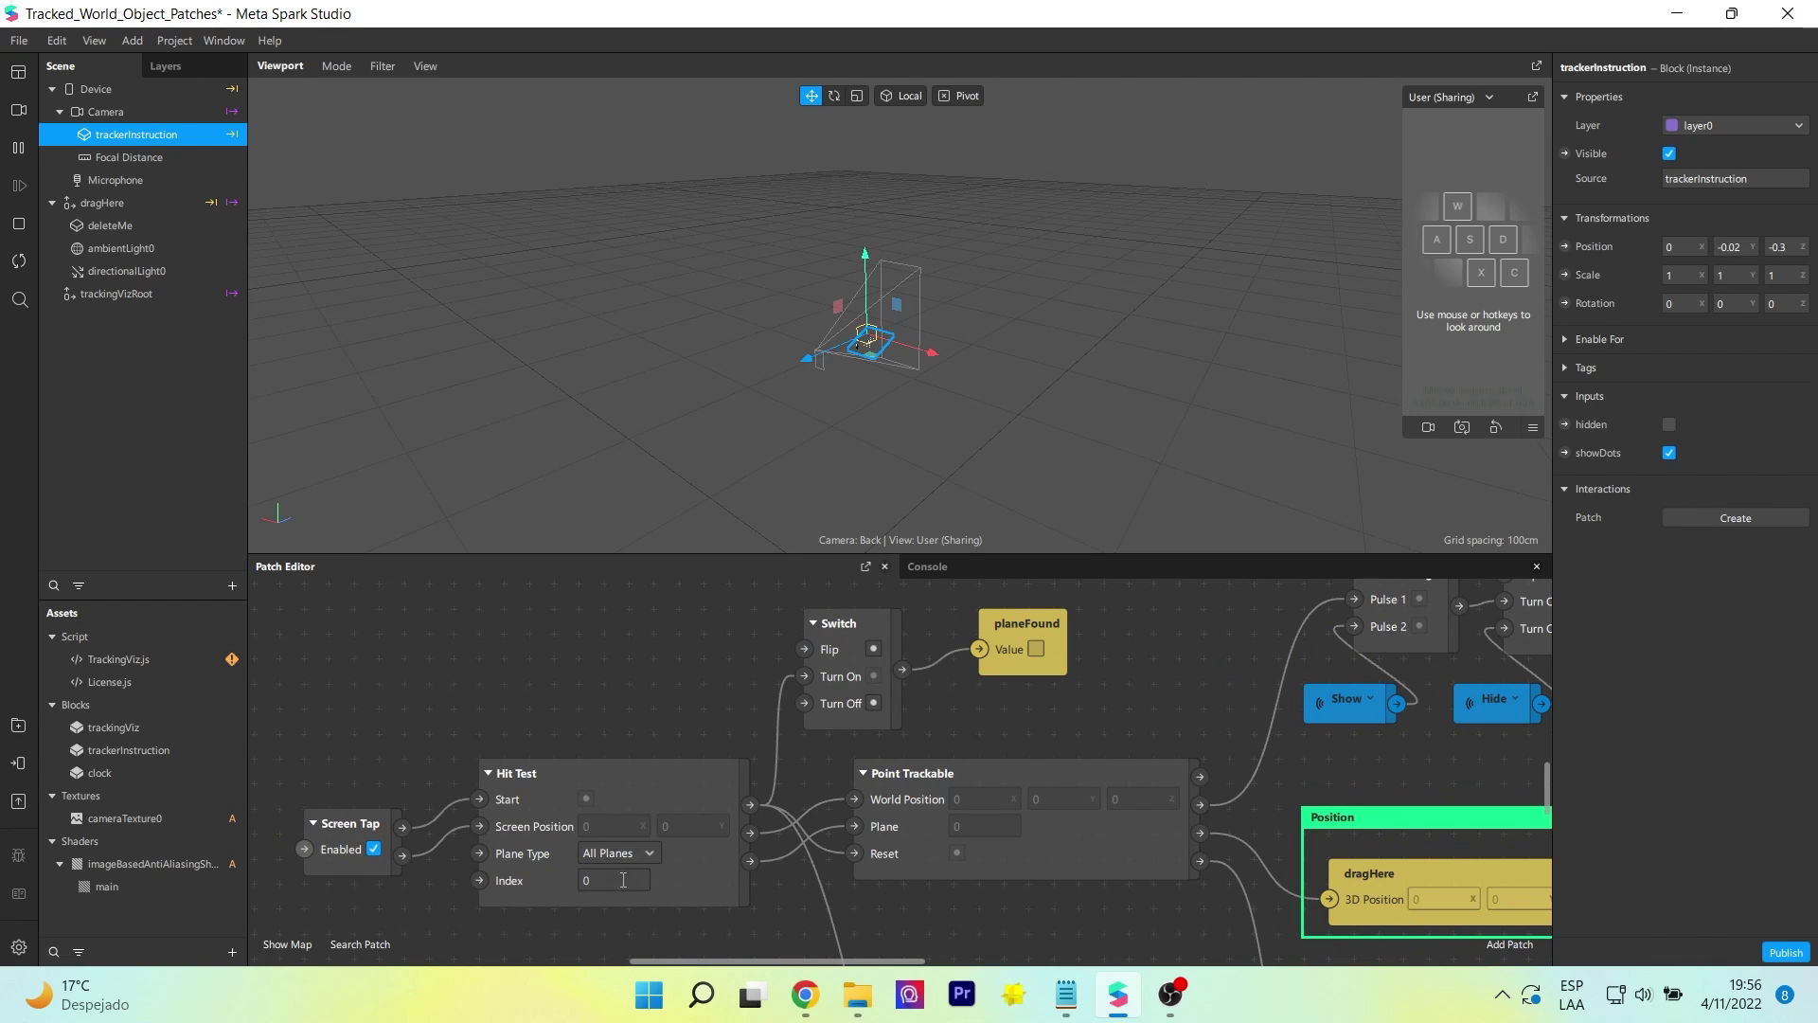
{"action": "left_click", "coordinate": [644, 855]}
{"action": "left_click", "coordinate": [647, 857]}
{"action": "left_click", "coordinate": [648, 856]}
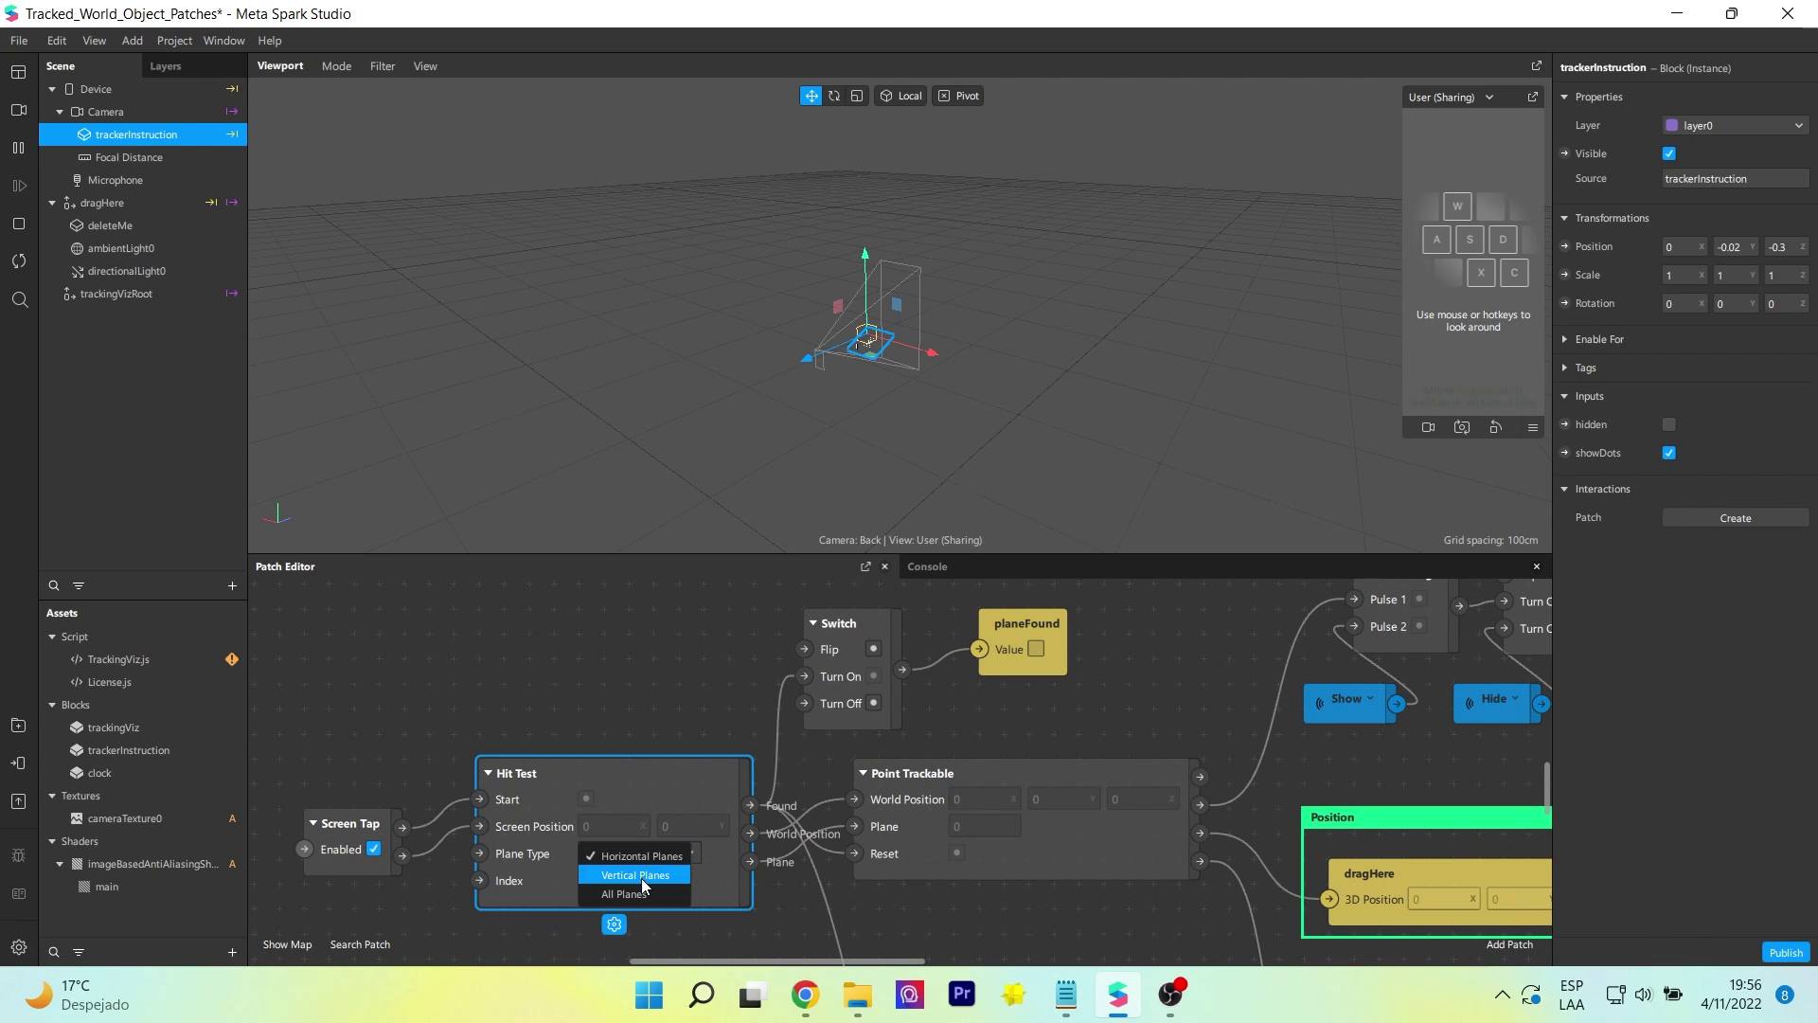
{"action": "left_click", "coordinate": [642, 874]}
{"action": "left_click", "coordinate": [649, 855]}
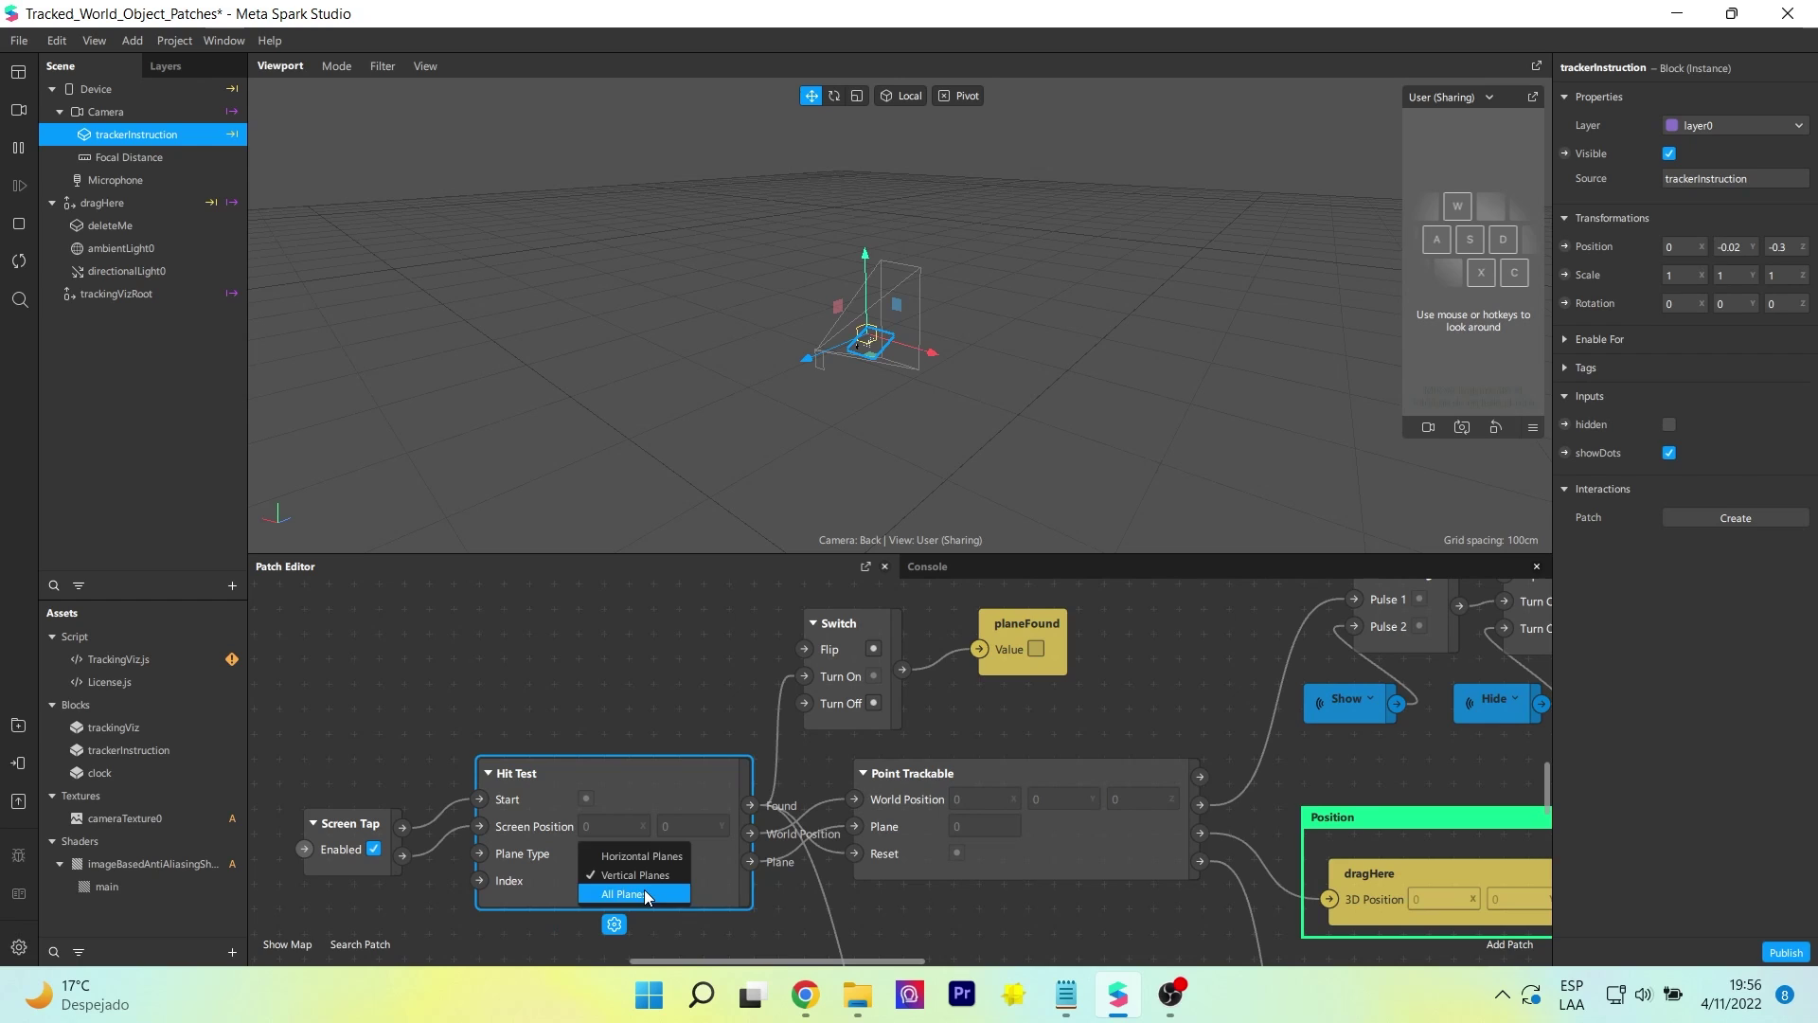
{"action": "left_click", "coordinate": [641, 855]}
{"action": "left_click", "coordinate": [639, 856]}
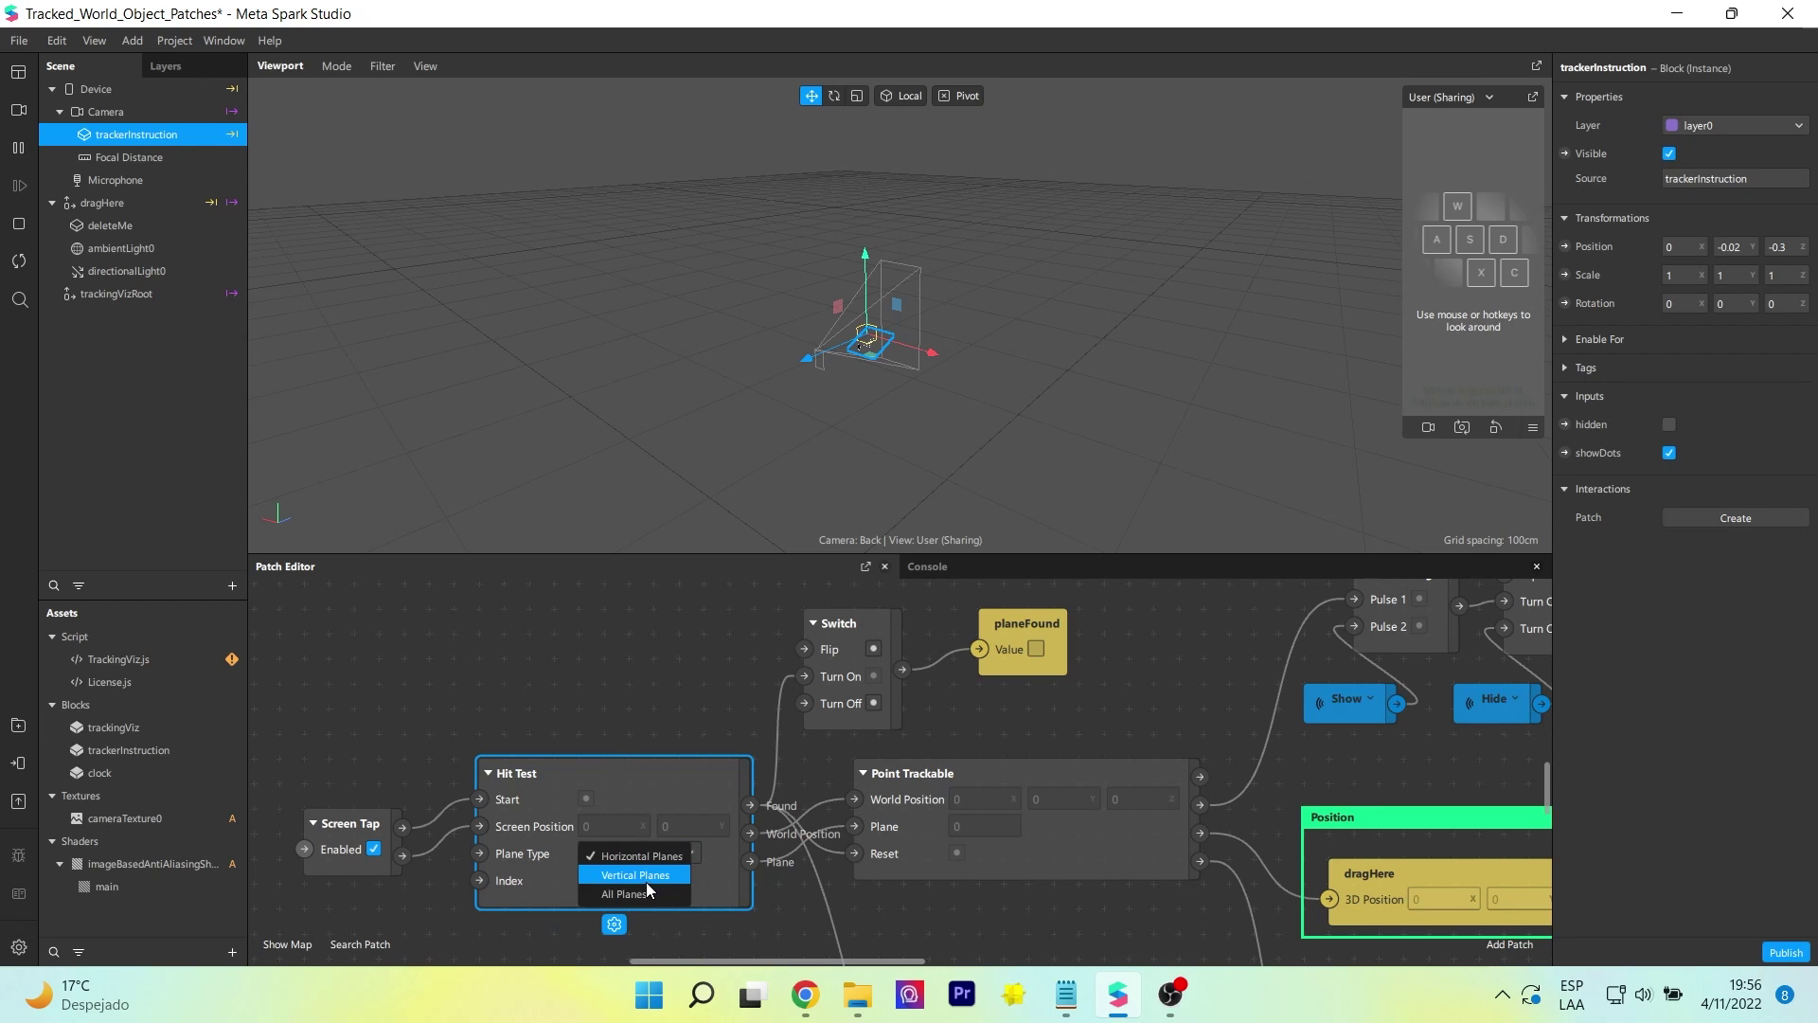
{"action": "left_click", "coordinate": [648, 891]}
{"action": "left_click", "coordinate": [642, 855]}
{"action": "left_click", "coordinate": [643, 875]}
Step: Match the planeFound patch to the TrackingViz.js script by selecting the patch and inspecting the script's To Script variables
{"action": "middle_click_drag", "start_coordinate": [636, 682], "coordinate": [396, 773]}
{"action": "middle_click_drag", "start_coordinate": [884, 776], "coordinate": [882, 747]}
{"action": "left_click_drag", "start_coordinate": [882, 746], "coordinate": [883, 736]}
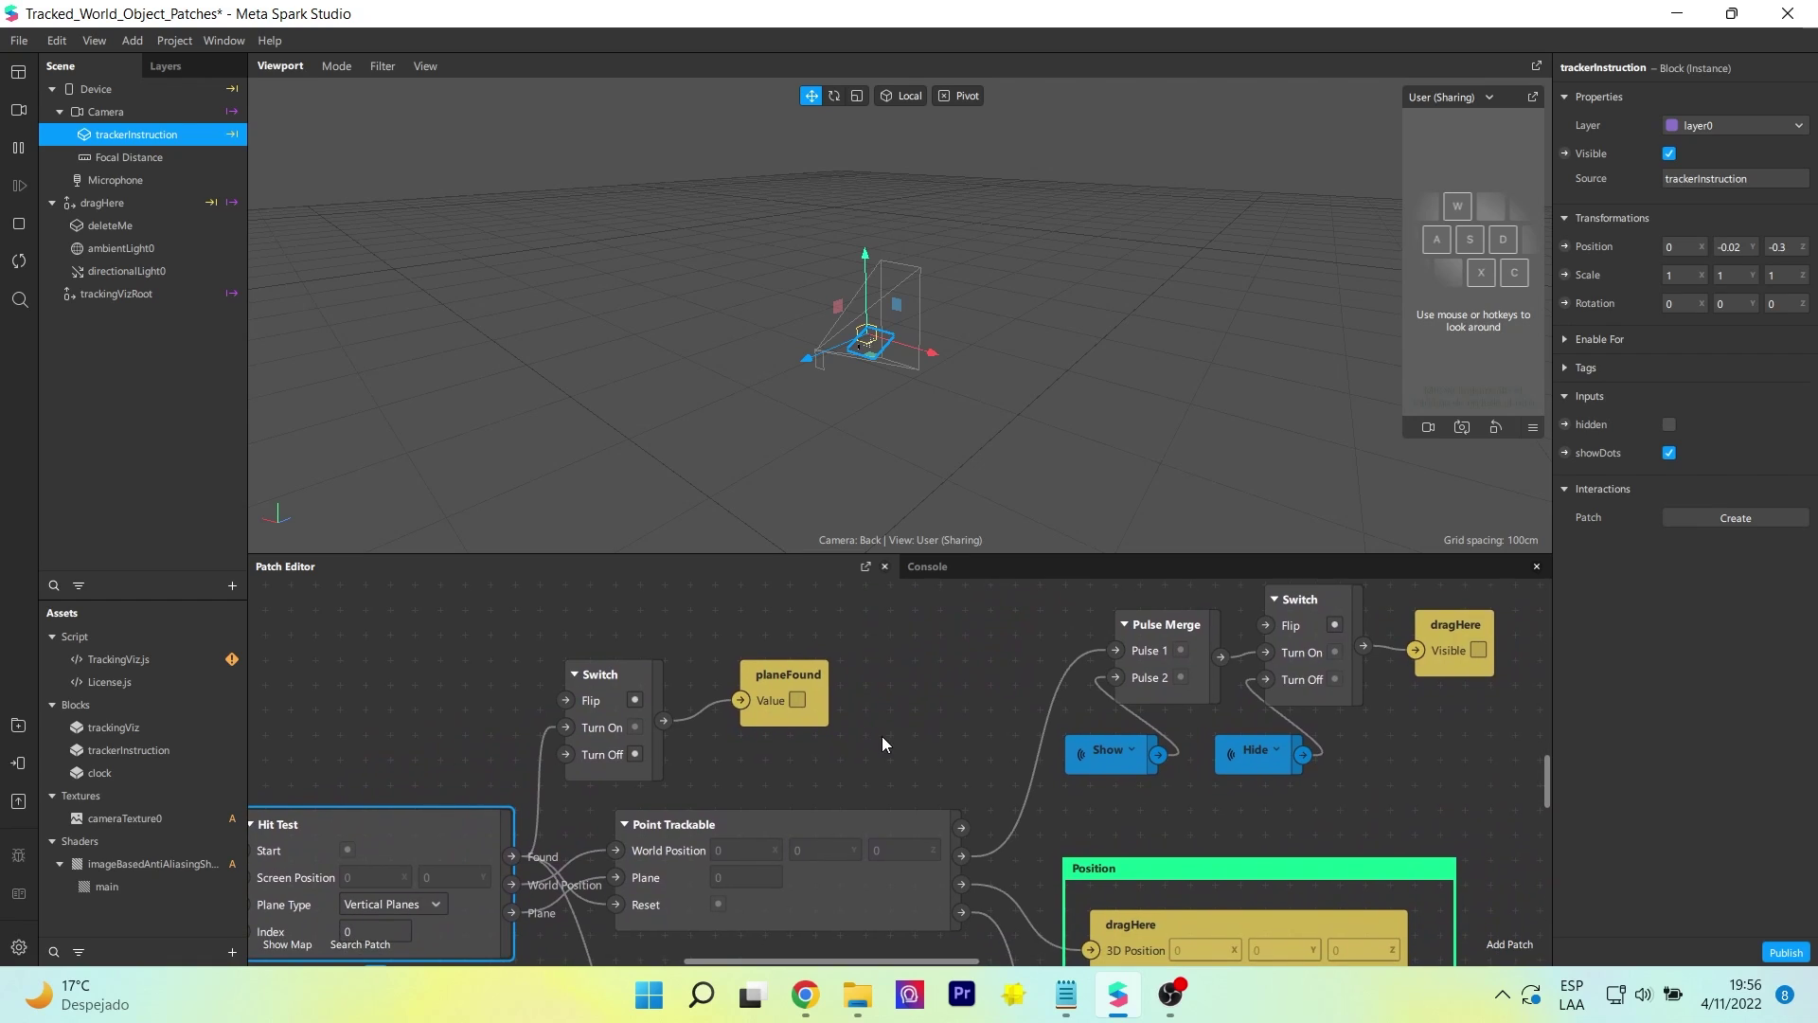
{"action": "left_click", "coordinate": [761, 673]}
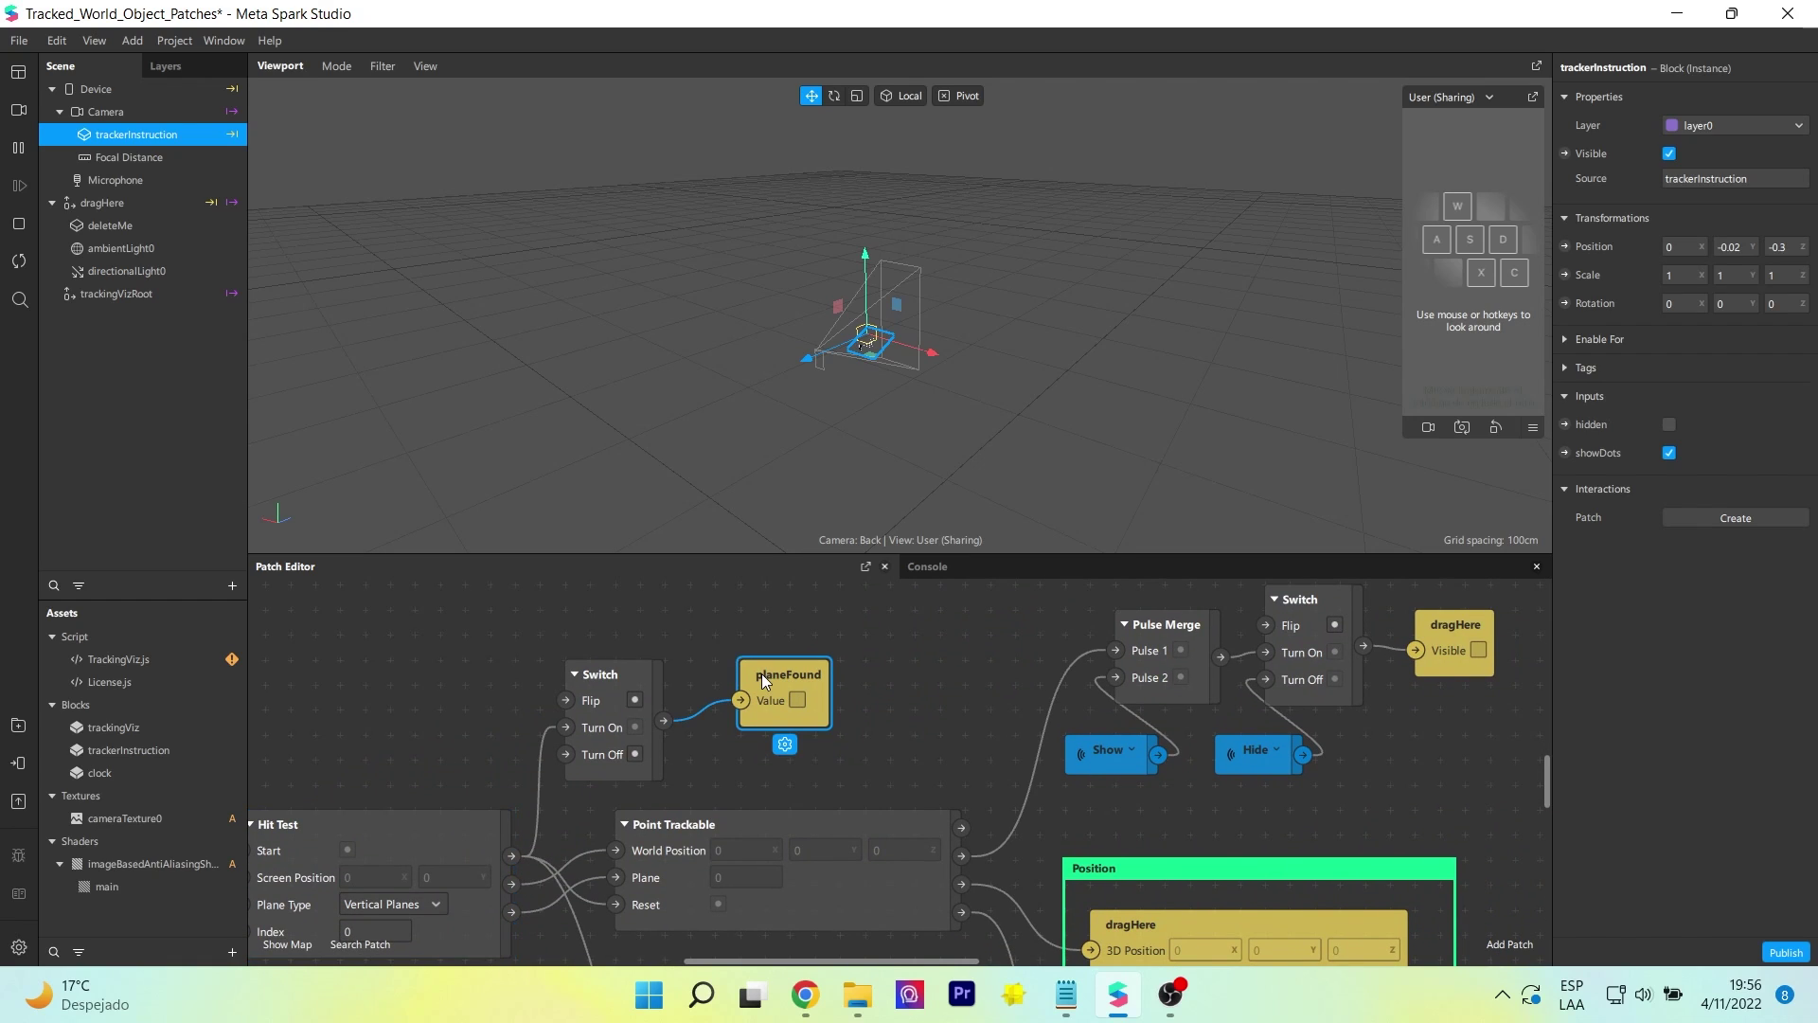
{"action": "left_click", "coordinate": [107, 655]}
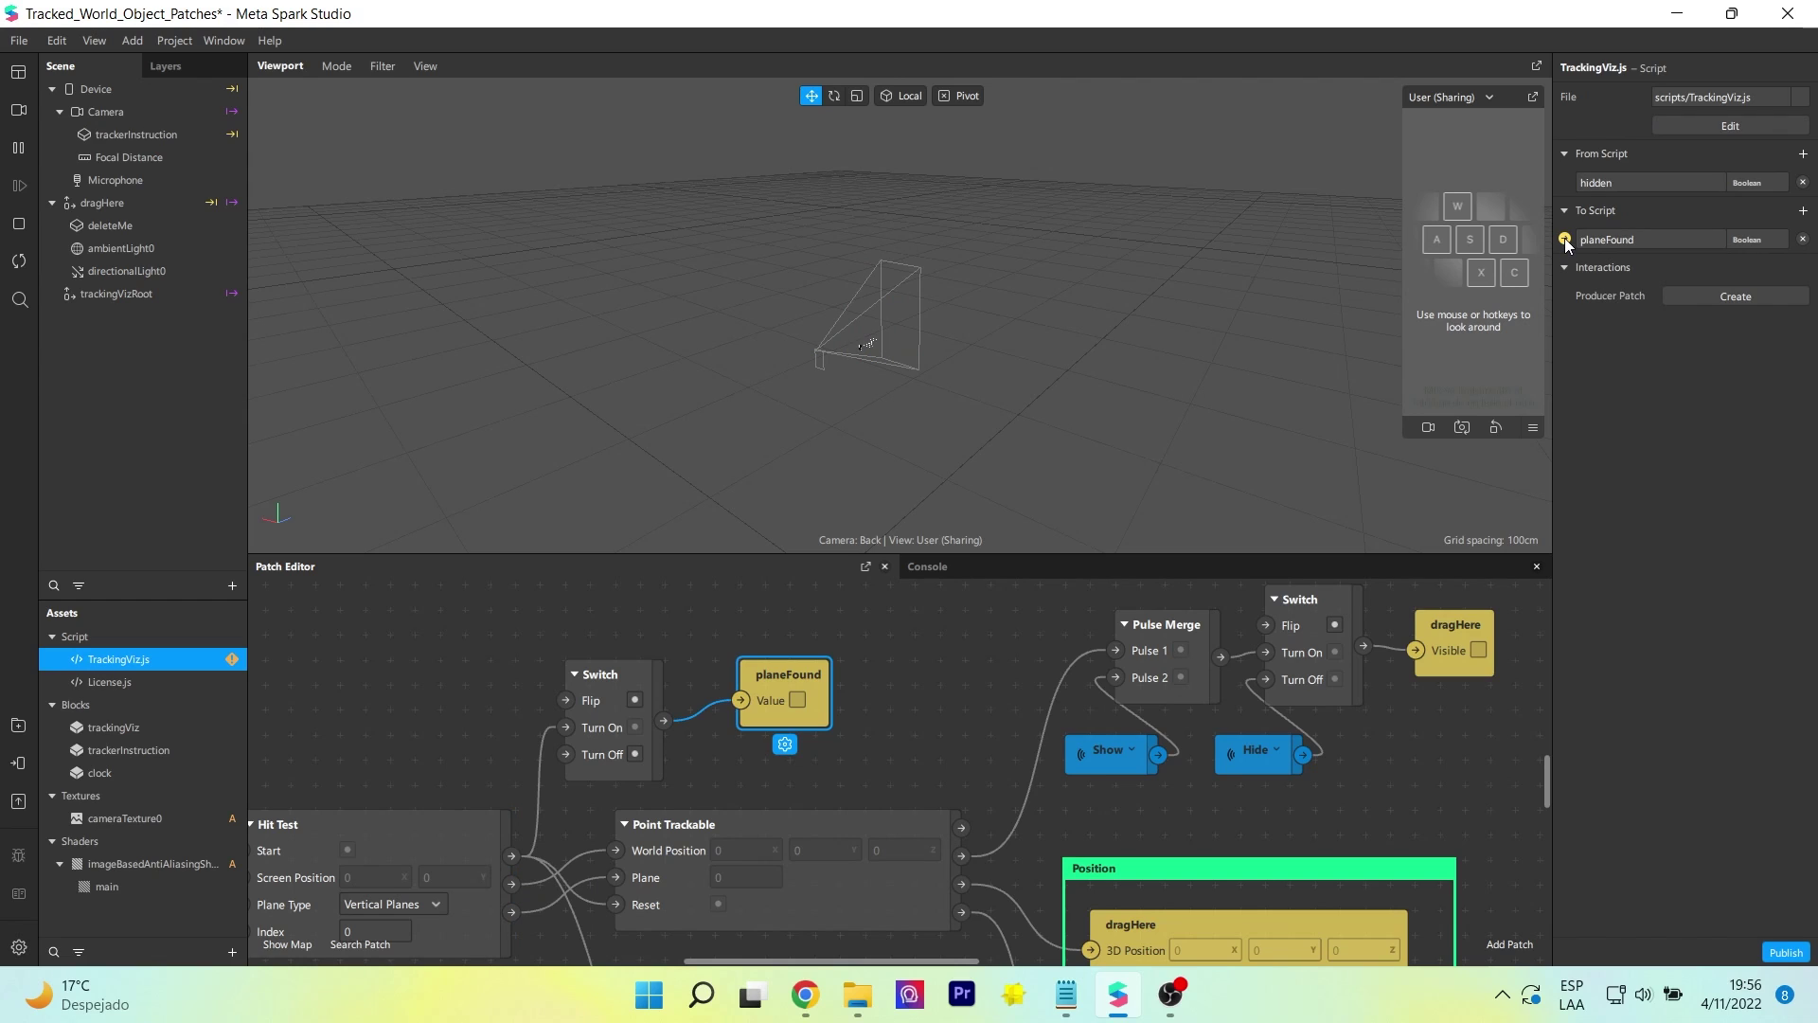
Step: Examine how Point Trackable's Found output connects through Pulse Merge and Switch to the dragHere Visible patch
{"action": "left_click_drag", "start_coordinate": [895, 666], "coordinate": [827, 559]}
{"action": "scroll", "coordinate": [436, 784], "scroll_direction": "up", "scroll_amount": 1}
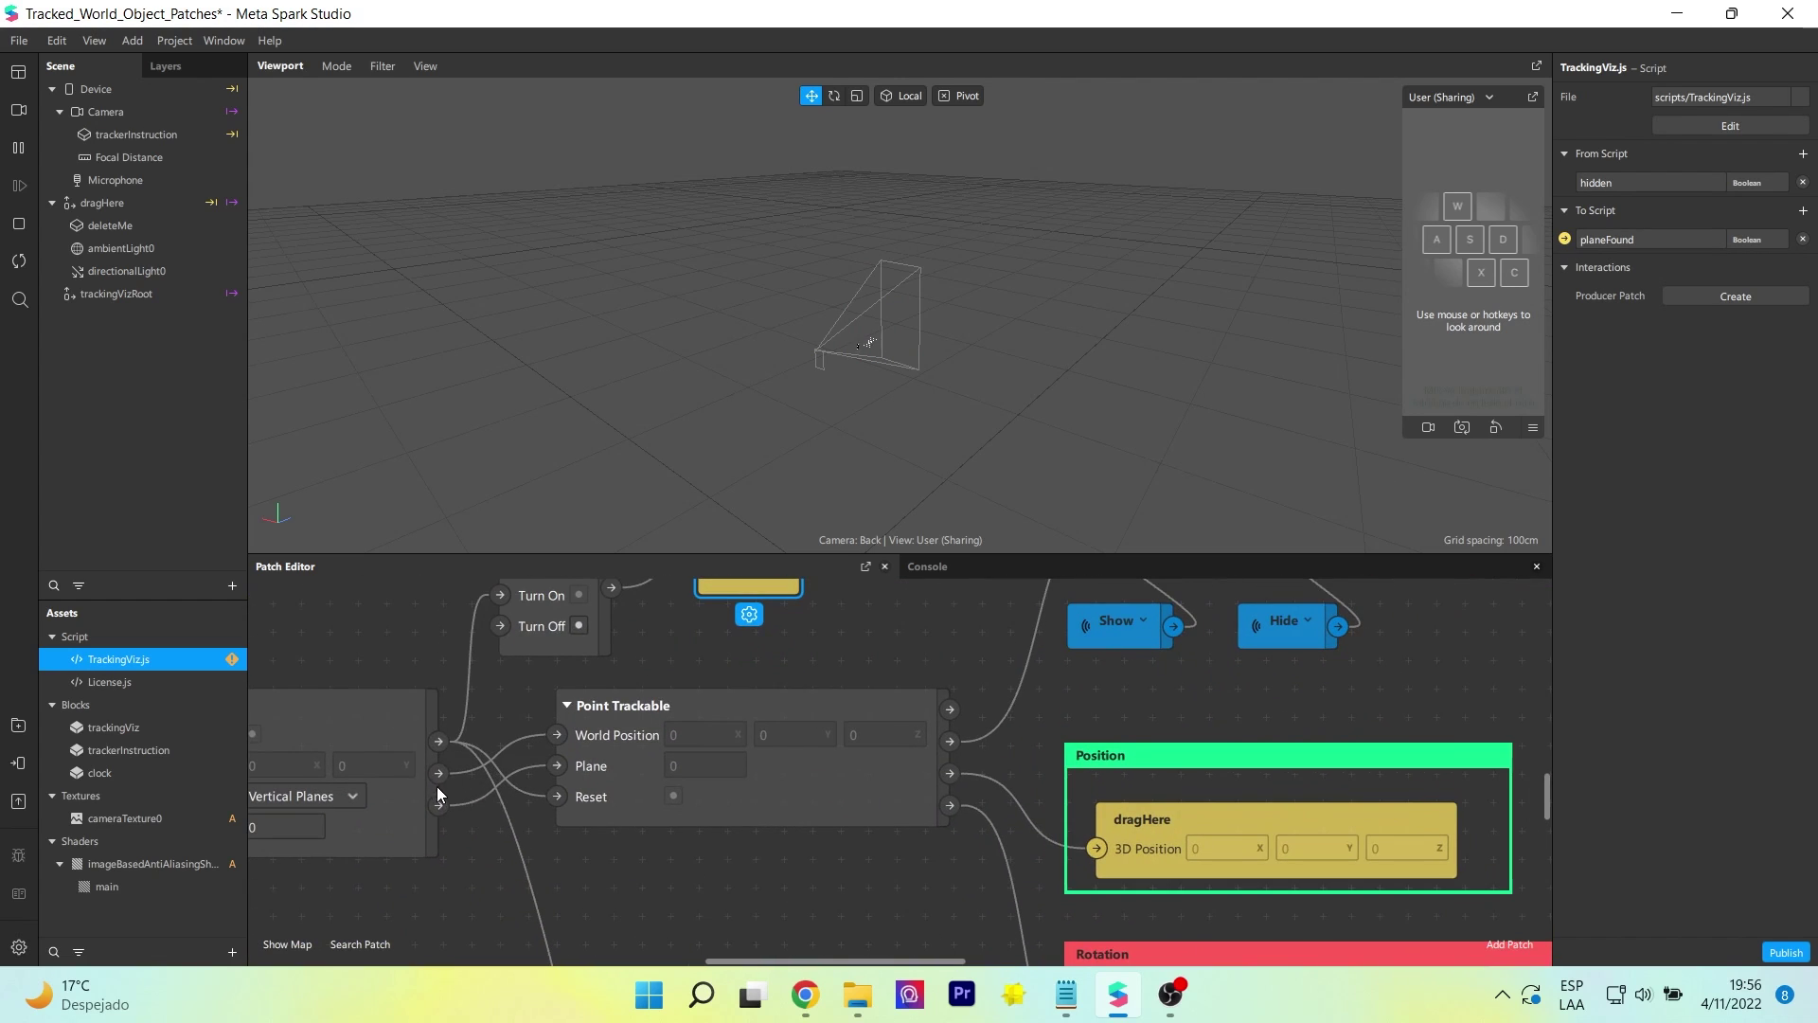
{"action": "scroll", "coordinate": [809, 873], "scroll_direction": "down", "scroll_amount": 2}
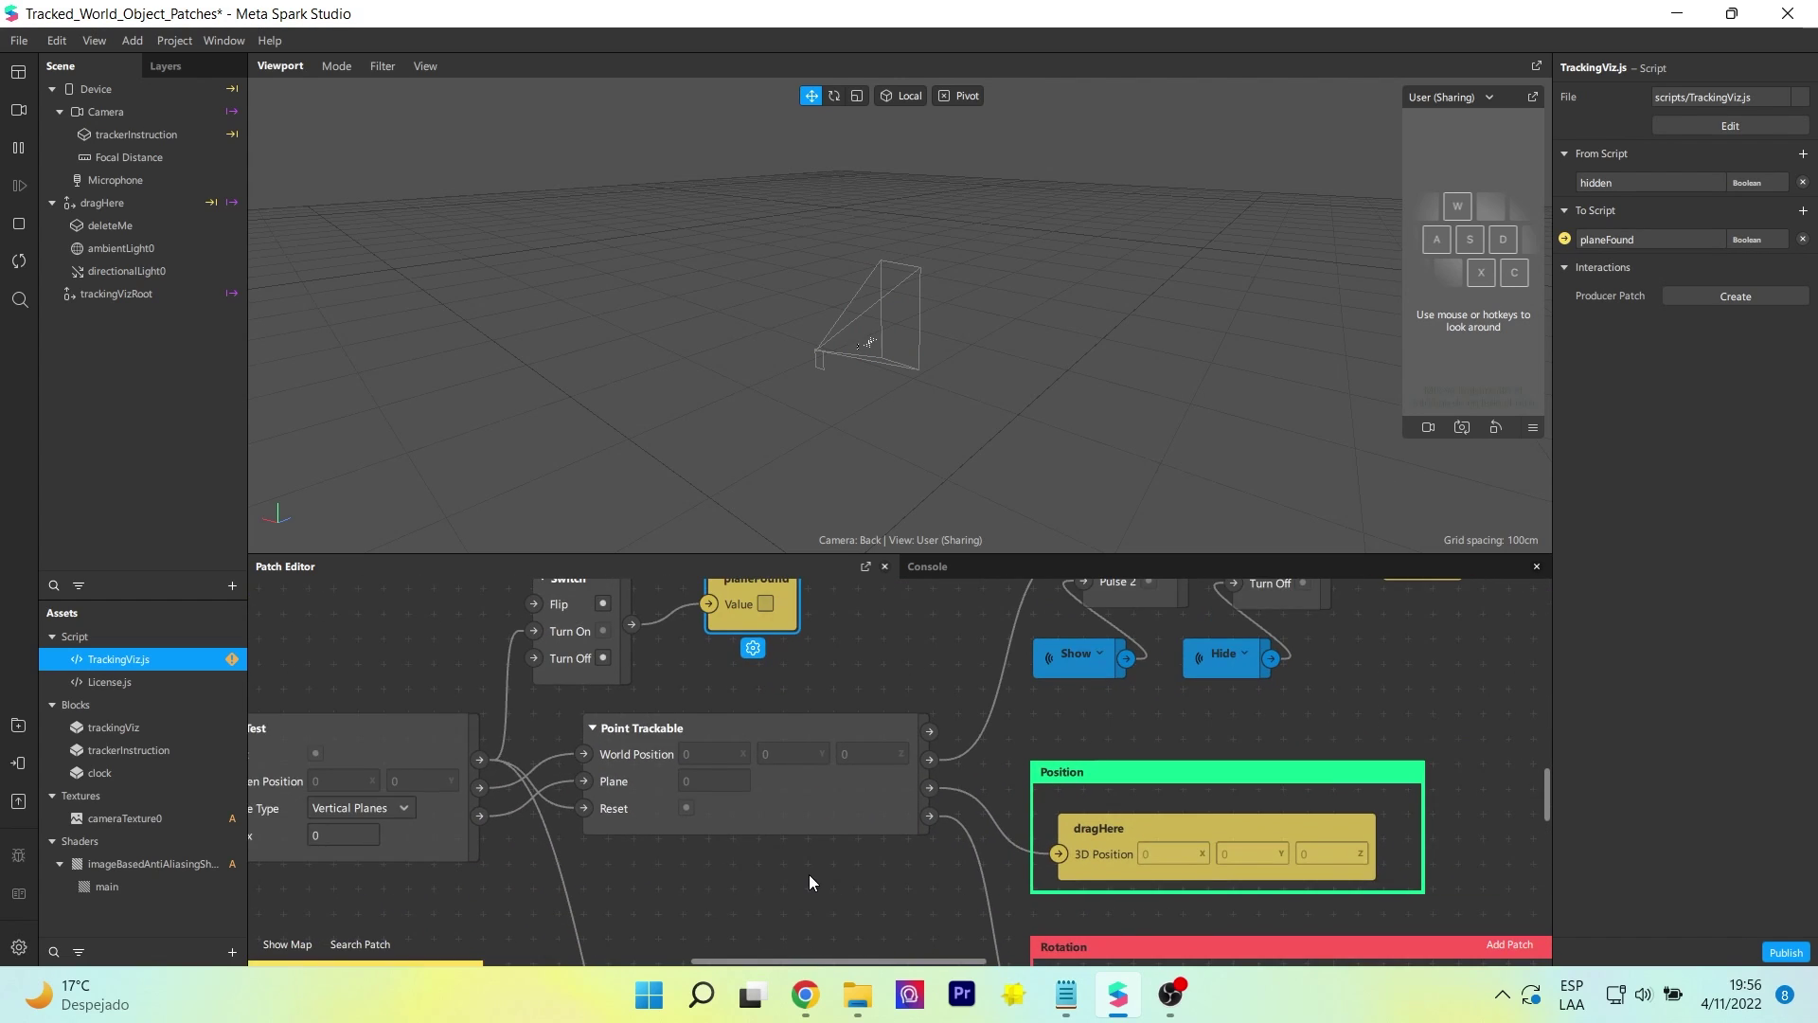
{"action": "middle_click_drag", "start_coordinate": [968, 784], "coordinate": [783, 848]}
{"action": "scroll", "coordinate": [782, 849], "scroll_direction": "up", "scroll_amount": 1}
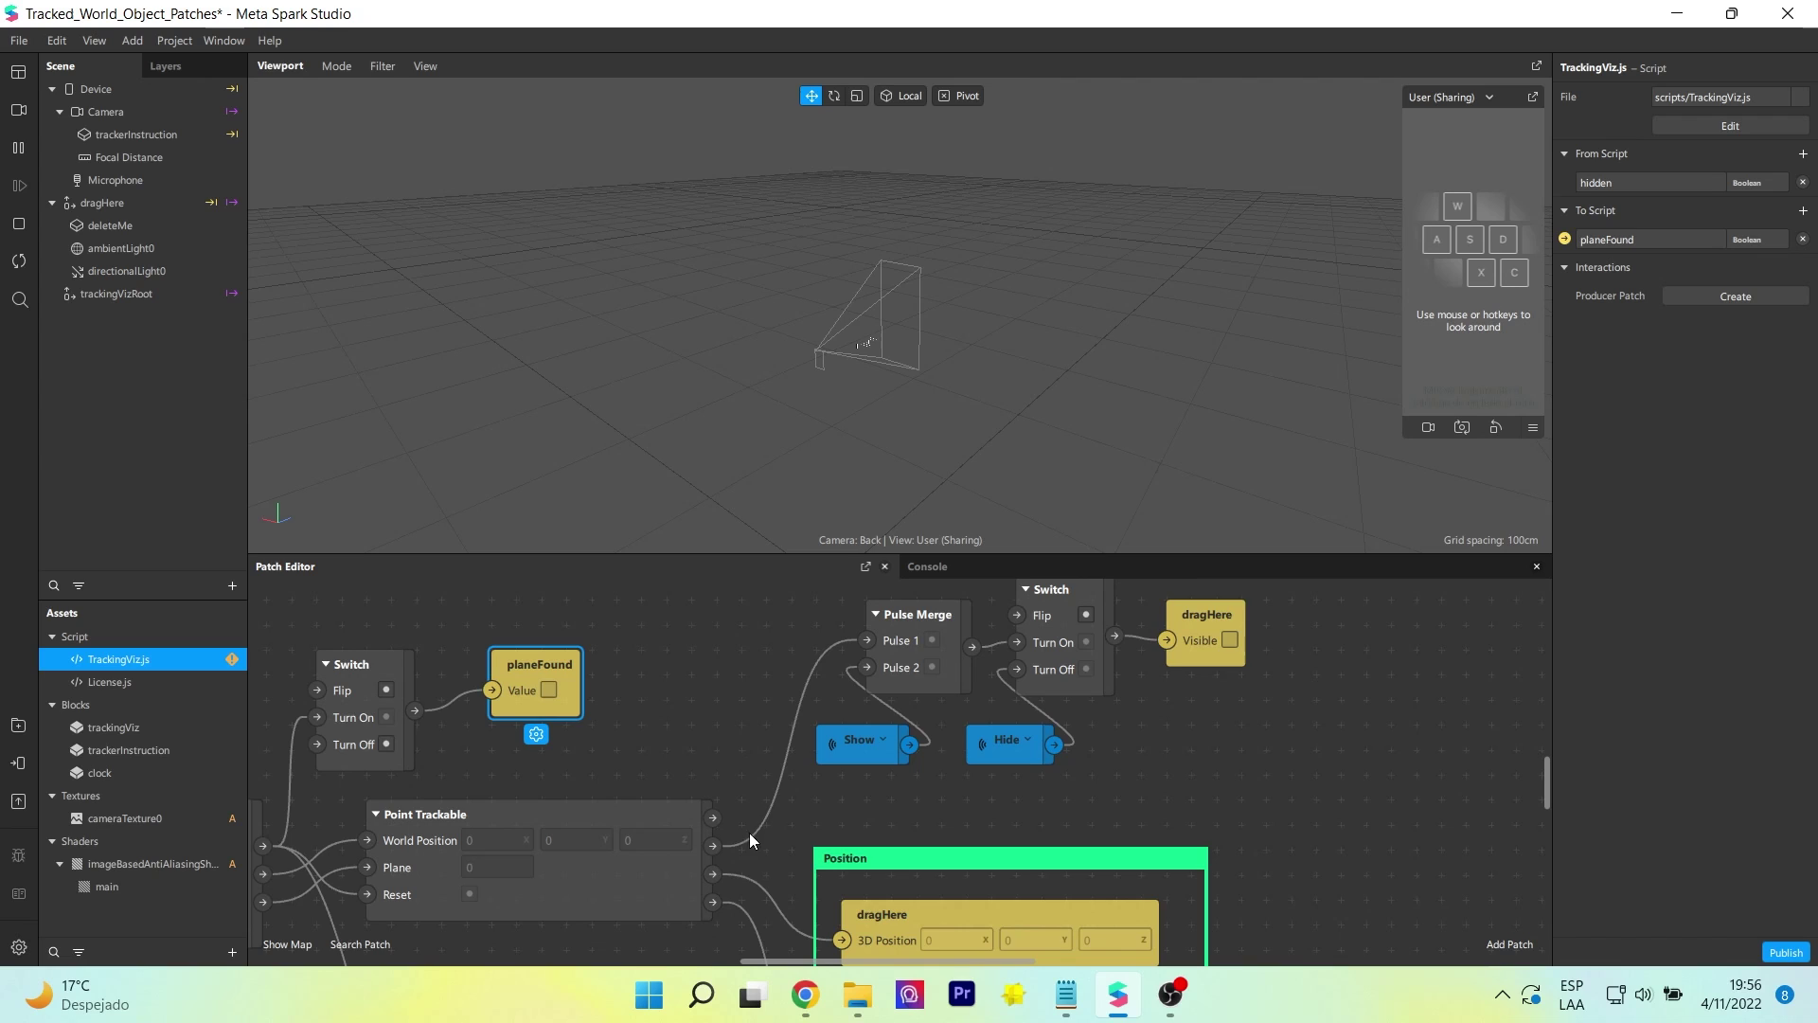
{"action": "scroll", "coordinate": [1157, 786], "scroll_direction": "up", "scroll_amount": 1}
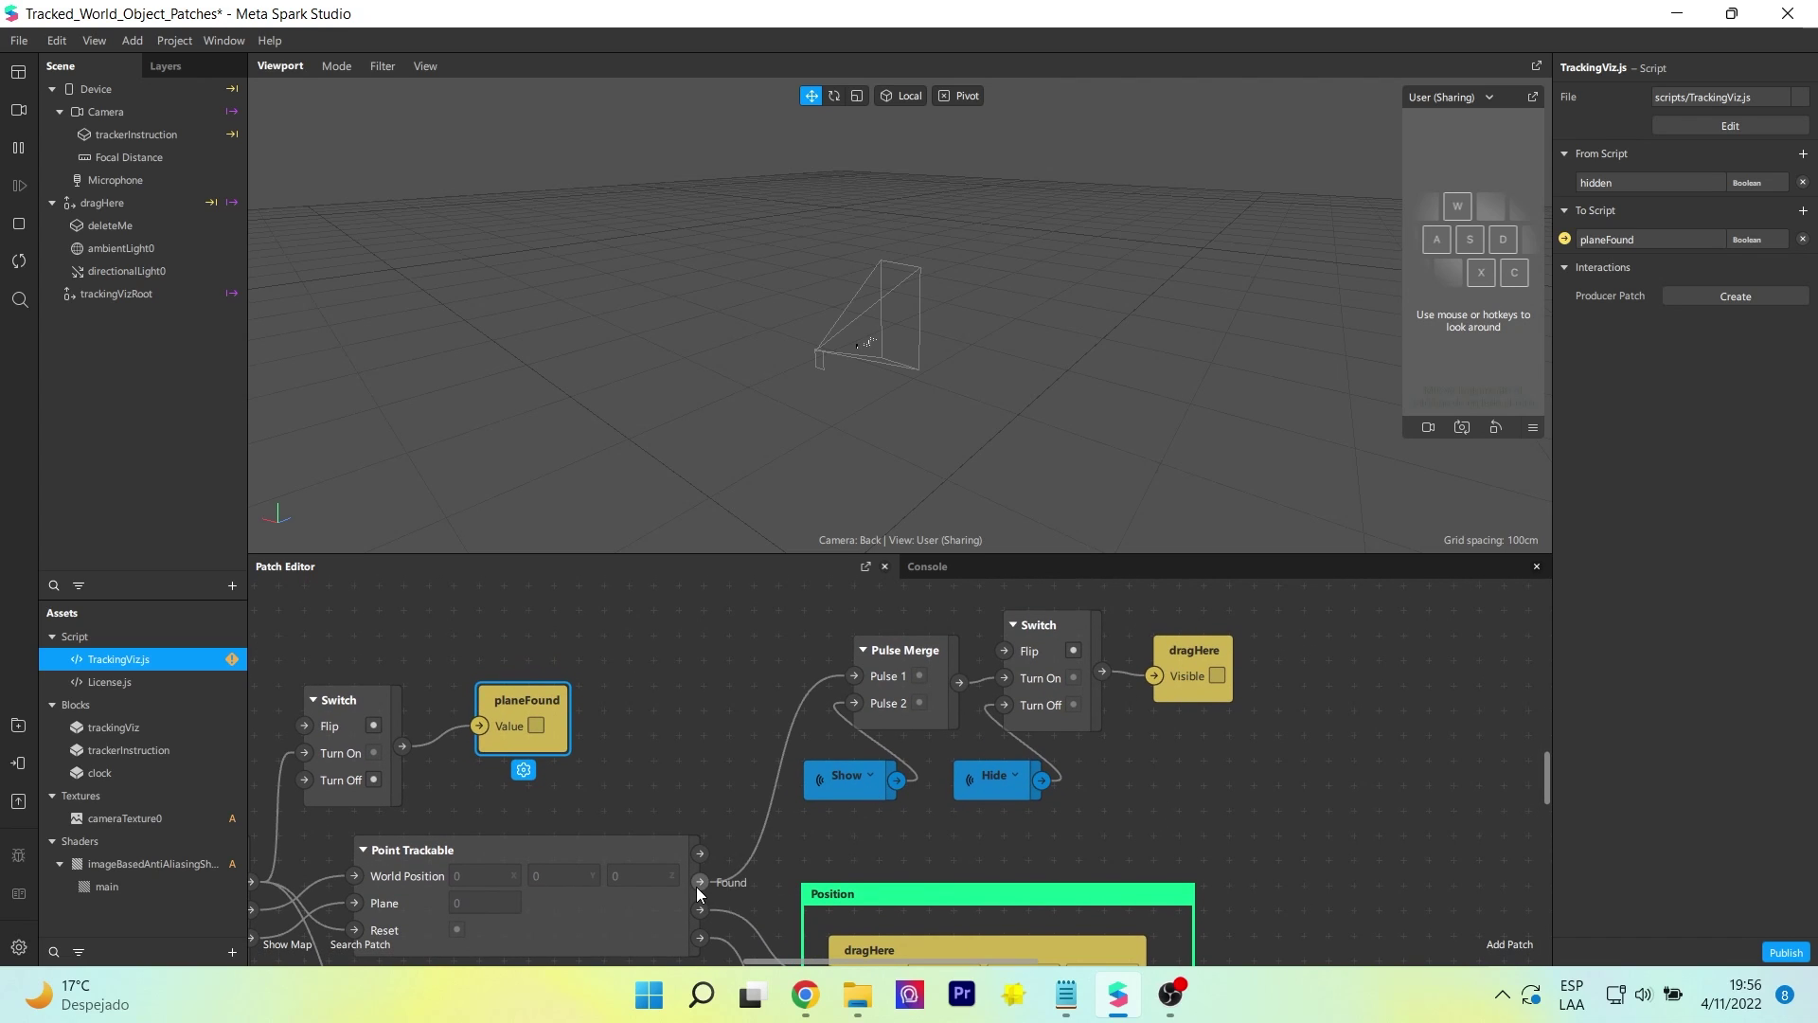
Step: Examine the Position and Rotation groups that link Point Trackable to dragHere's 3D Position and 3D Global Rotation
{"action": "middle_click_drag", "start_coordinate": [1271, 873], "coordinate": [977, 667]}
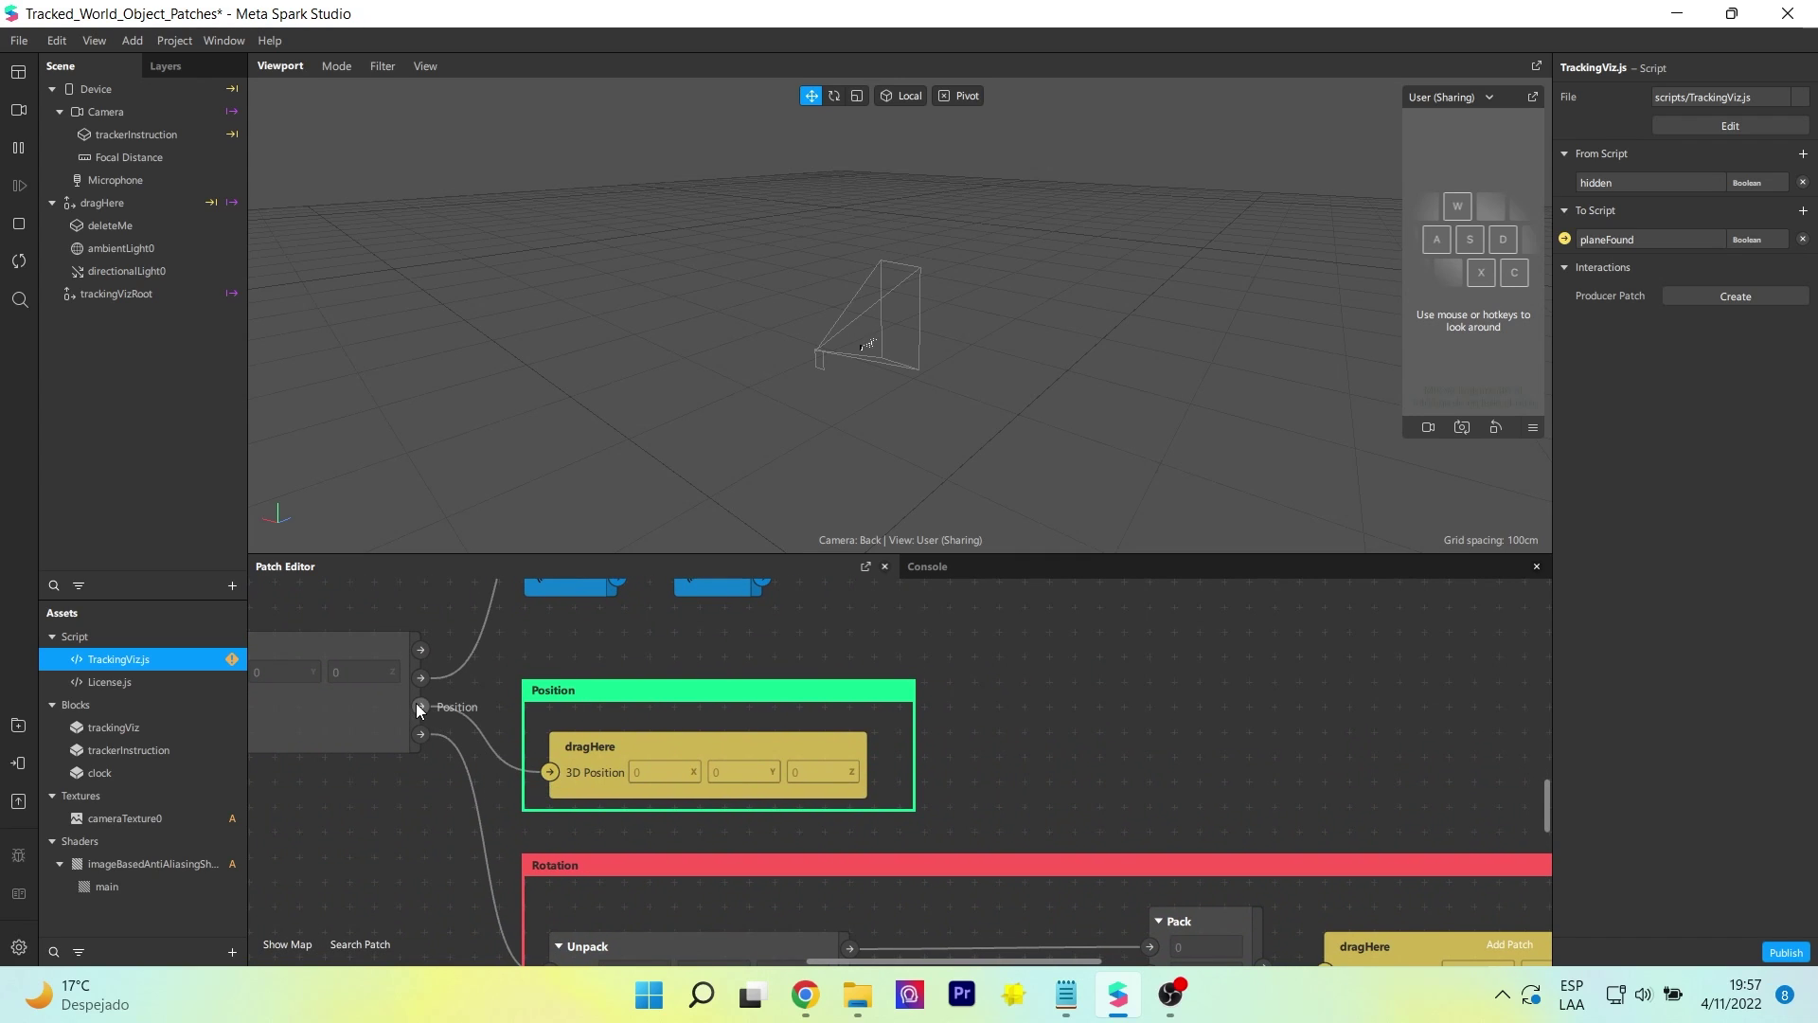
{"action": "scroll", "coordinate": [440, 757], "scroll_direction": "down", "scroll_amount": 1}
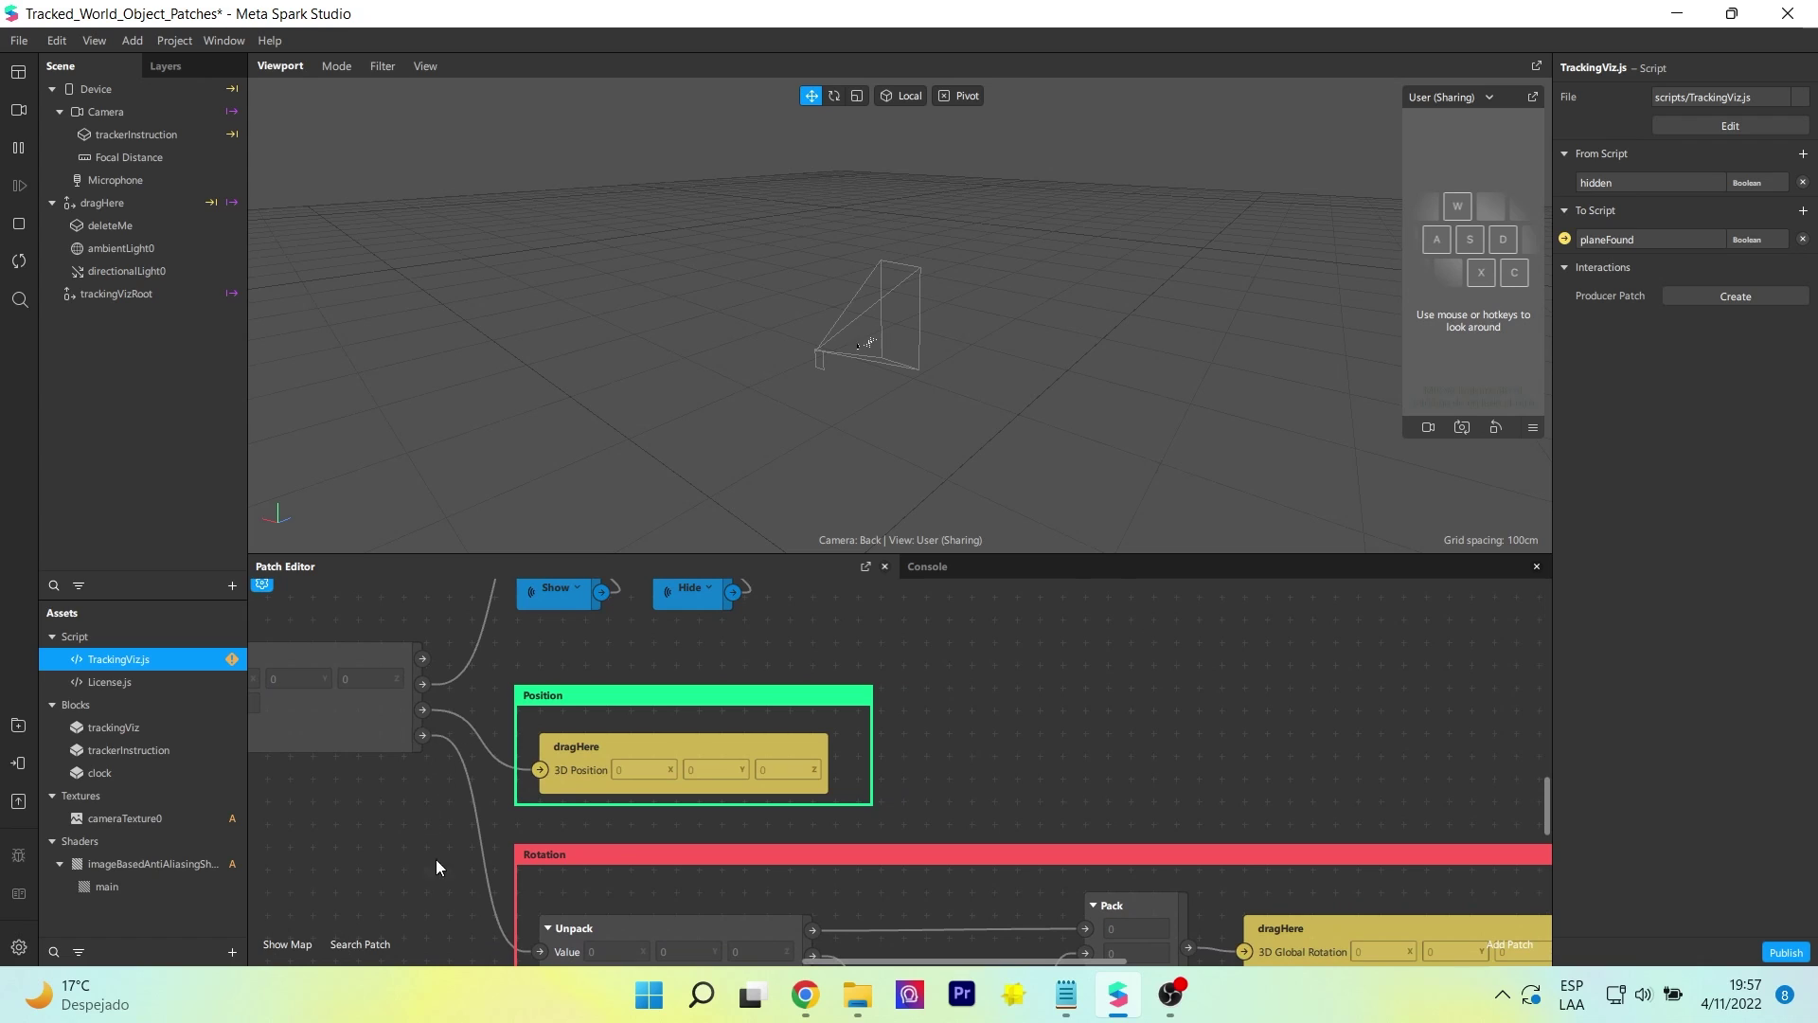
{"action": "scroll", "coordinate": [436, 860], "scroll_direction": "down", "scroll_amount": 3}
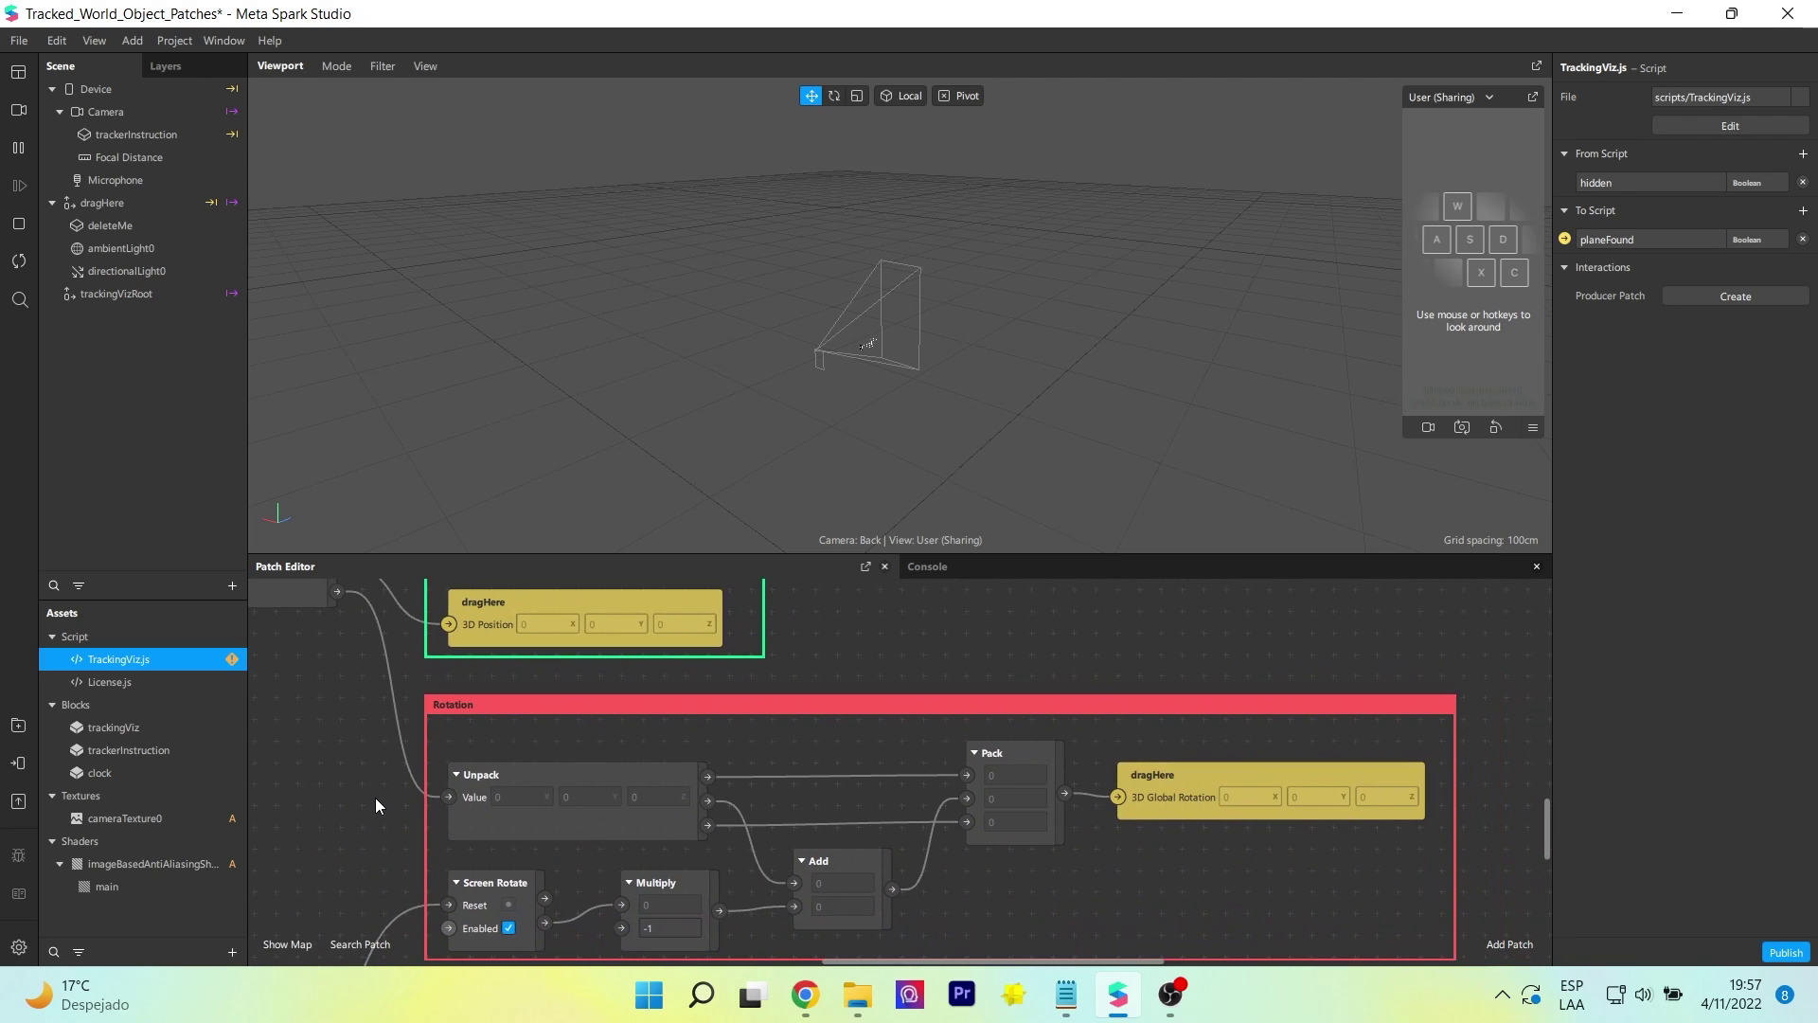
{"action": "scroll", "coordinate": [375, 797], "scroll_direction": "down", "scroll_amount": 2}
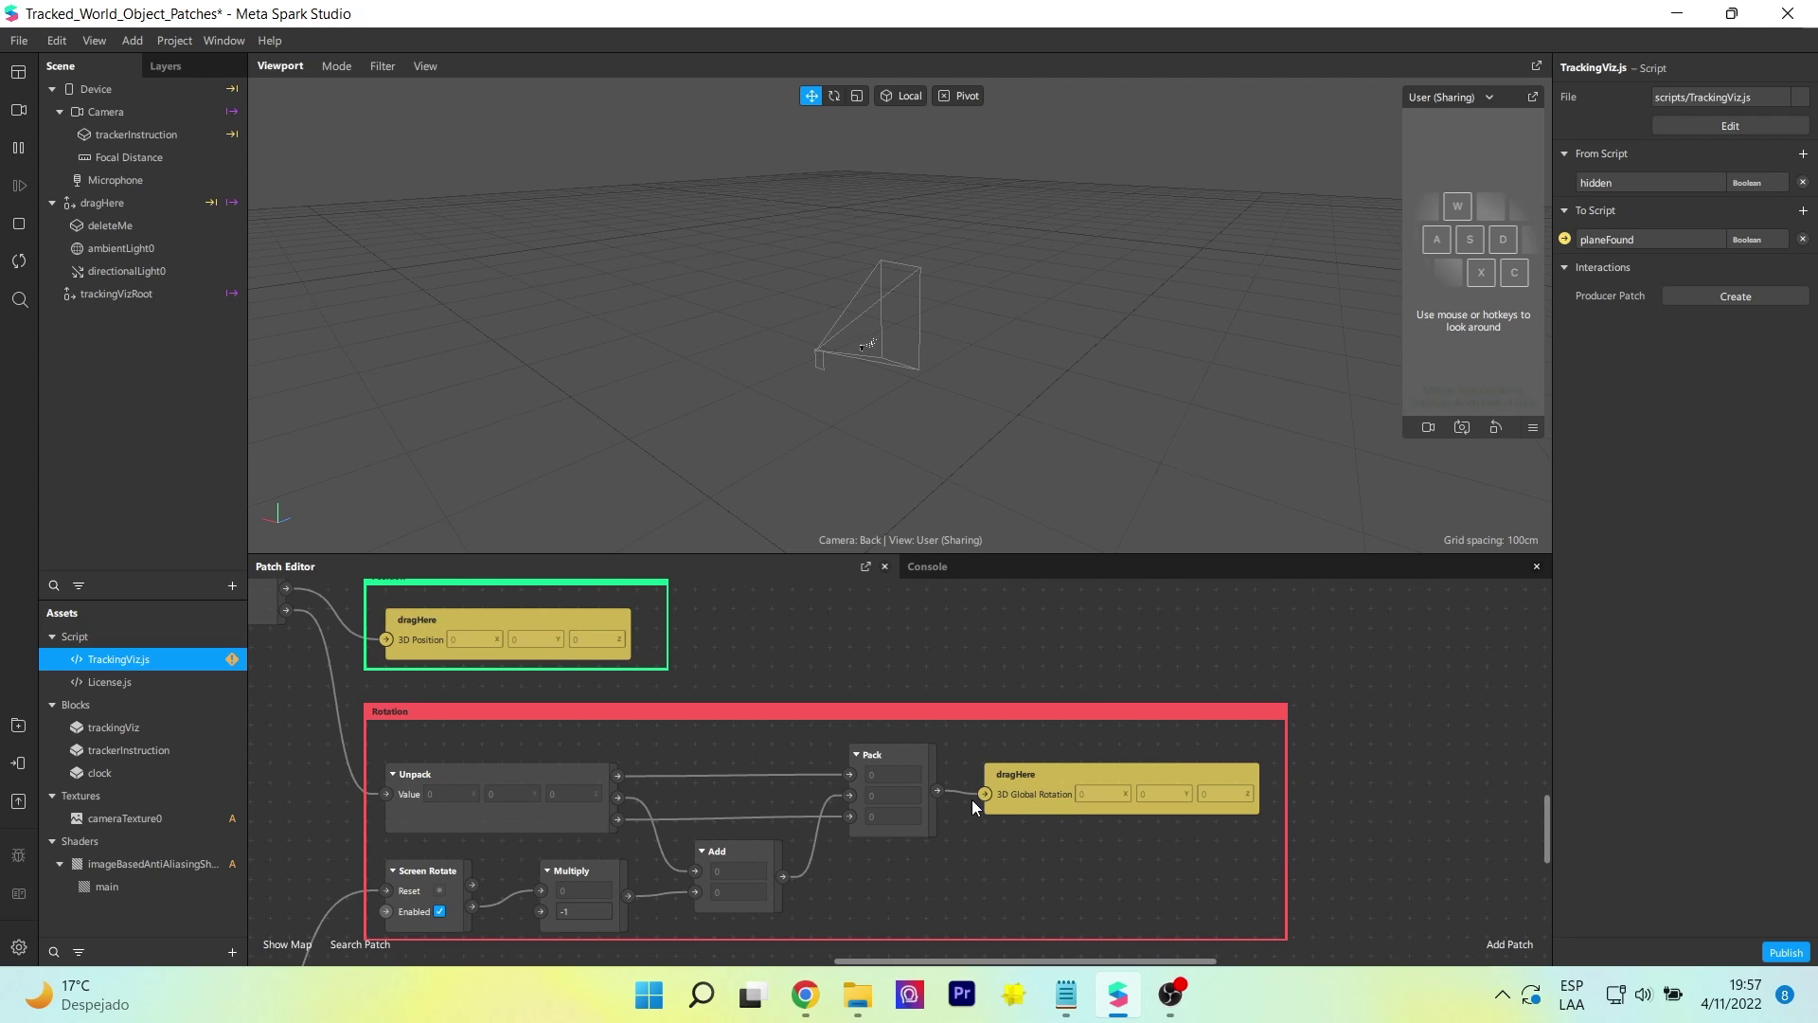
{"action": "scroll", "coordinate": [968, 838], "scroll_direction": "down", "scroll_amount": 1}
{"action": "middle_click_drag", "start_coordinate": [345, 805], "coordinate": [672, 842]}
{"action": "scroll", "coordinate": [655, 771], "scroll_direction": "down", "scroll_amount": 1}
{"action": "scroll", "coordinate": [521, 653], "scroll_direction": "up", "scroll_amount": 2}
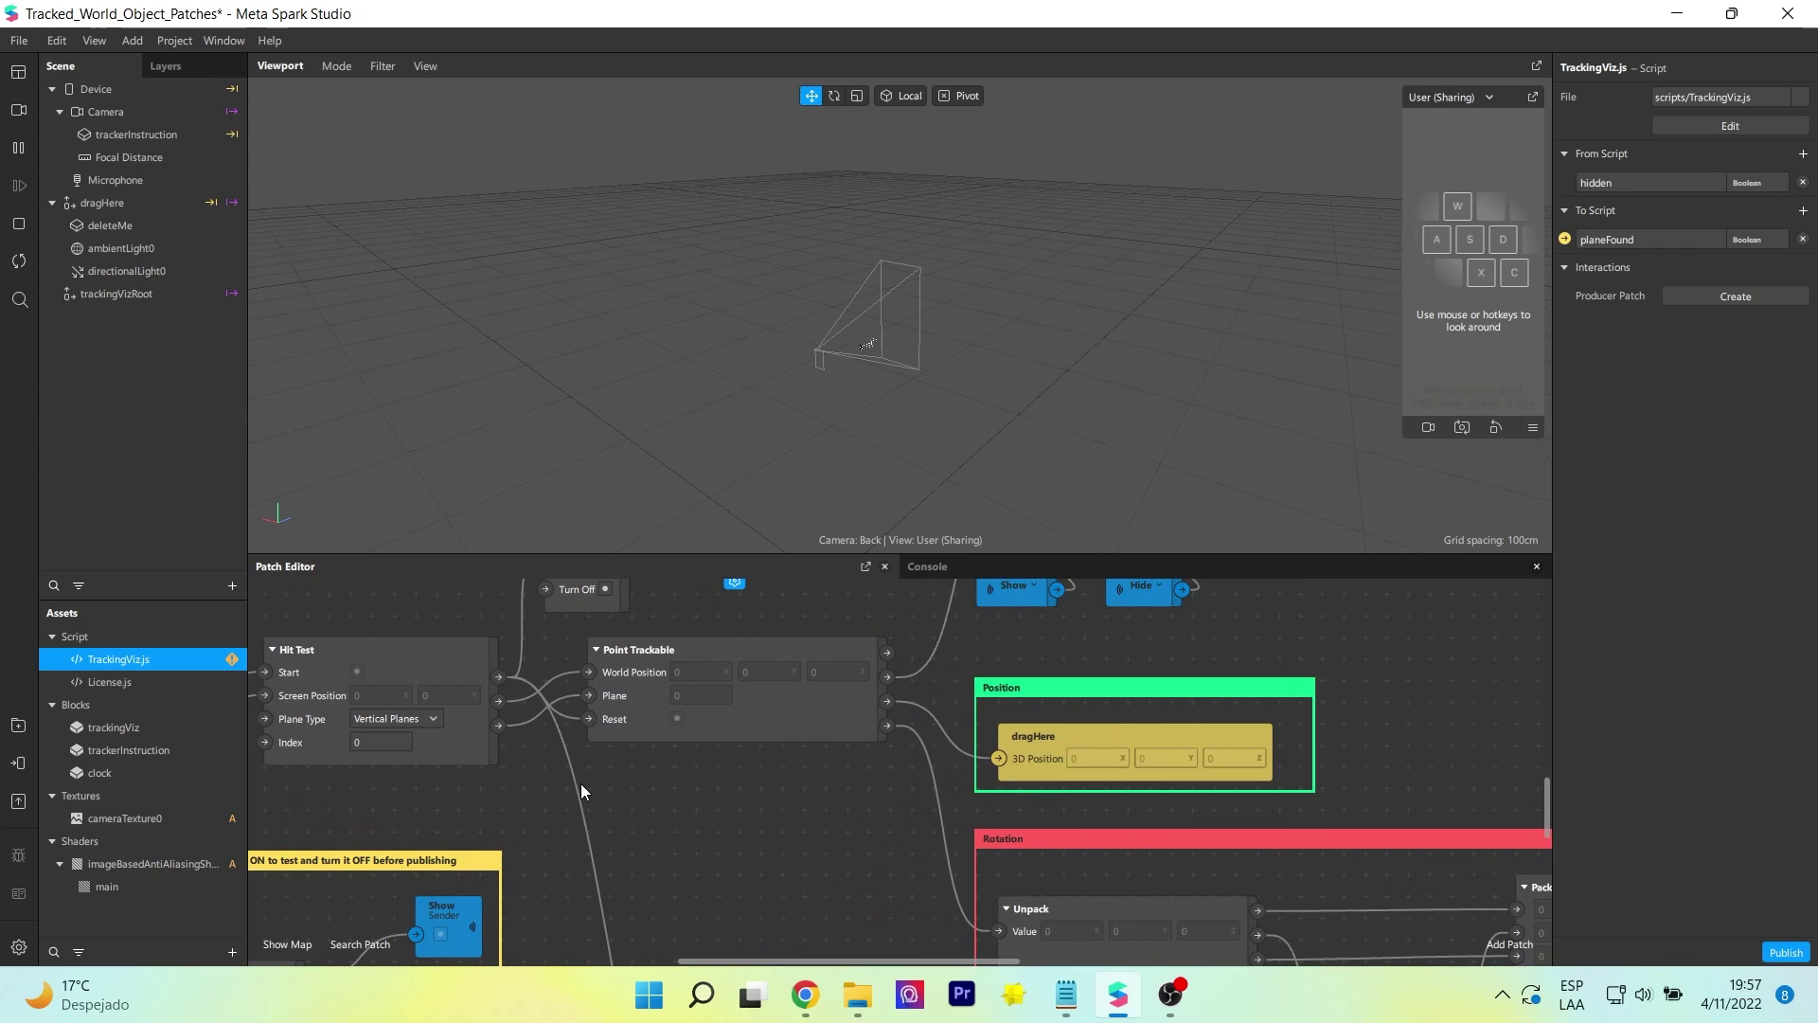
Step: Examine the Scale group, from the Screen Pinch and Animation patches through Multiply to dragHere's 3D Scale
{"action": "scroll", "coordinate": [582, 783], "scroll_direction": "down", "scroll_amount": 5}
{"action": "scroll", "coordinate": [581, 782], "scroll_direction": "right", "scroll_amount": 3}
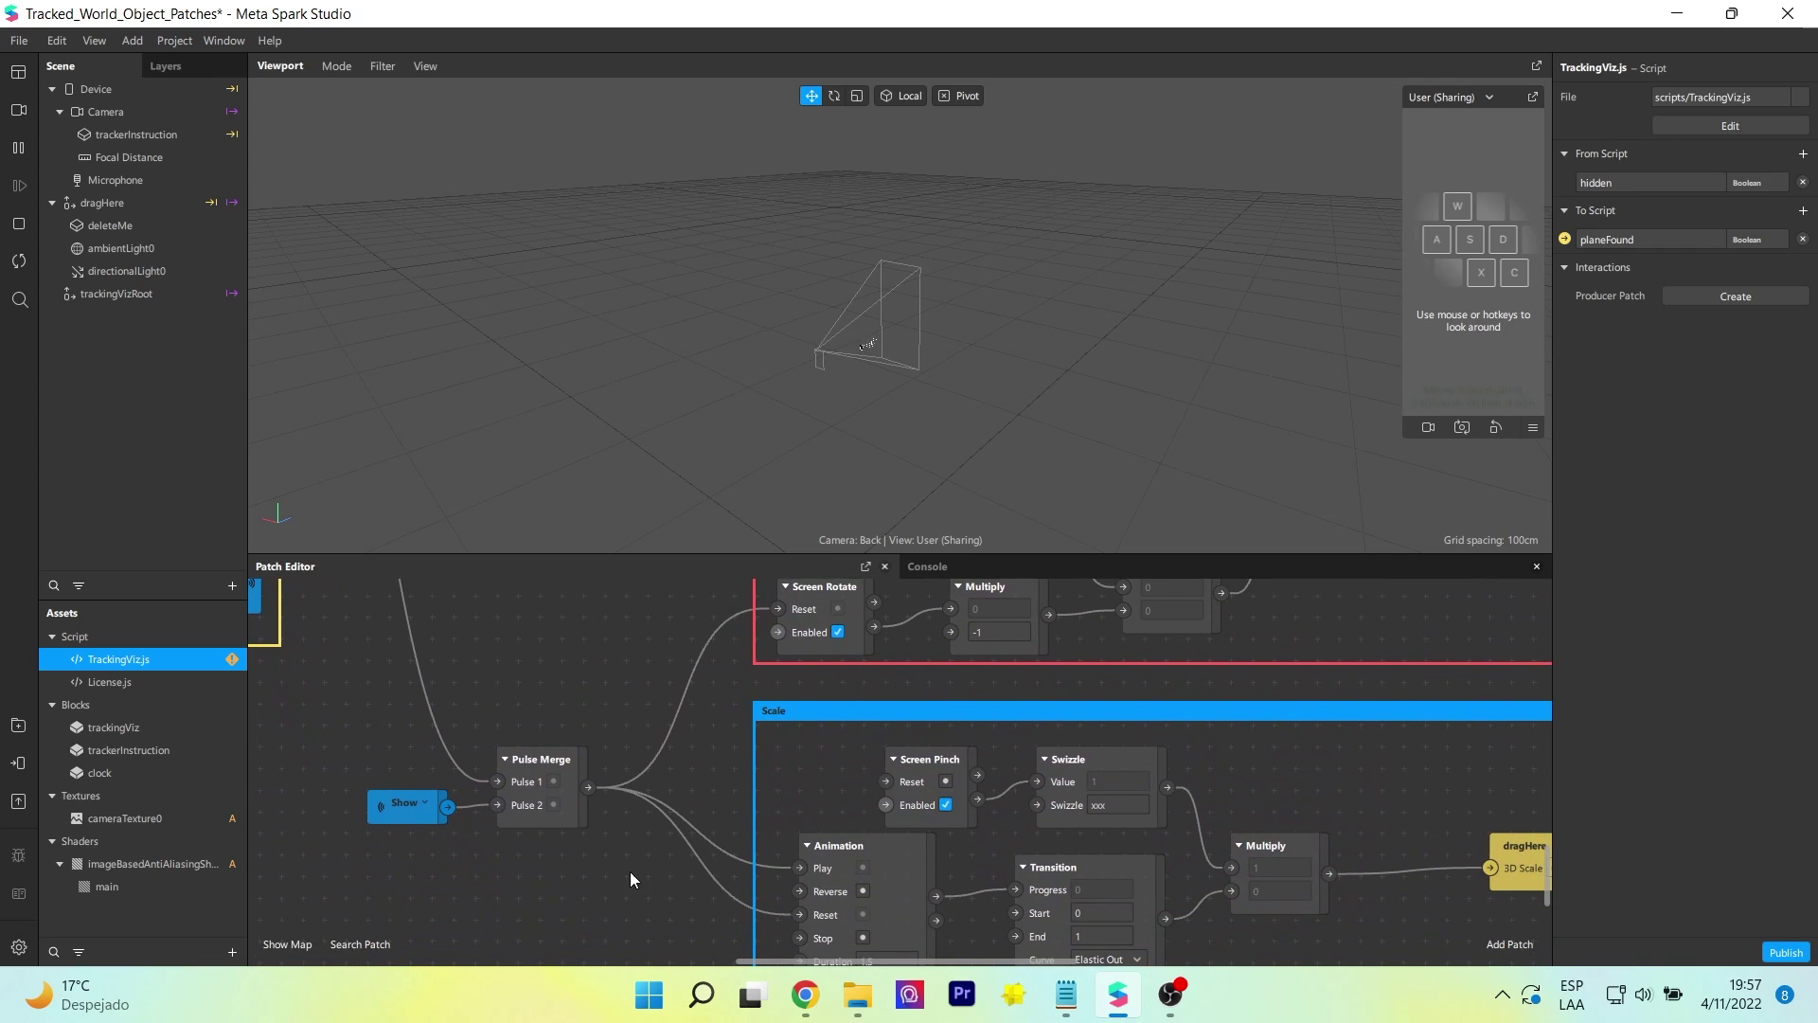
{"action": "left_click_drag", "start_coordinate": [631, 879], "coordinate": [418, 893]}
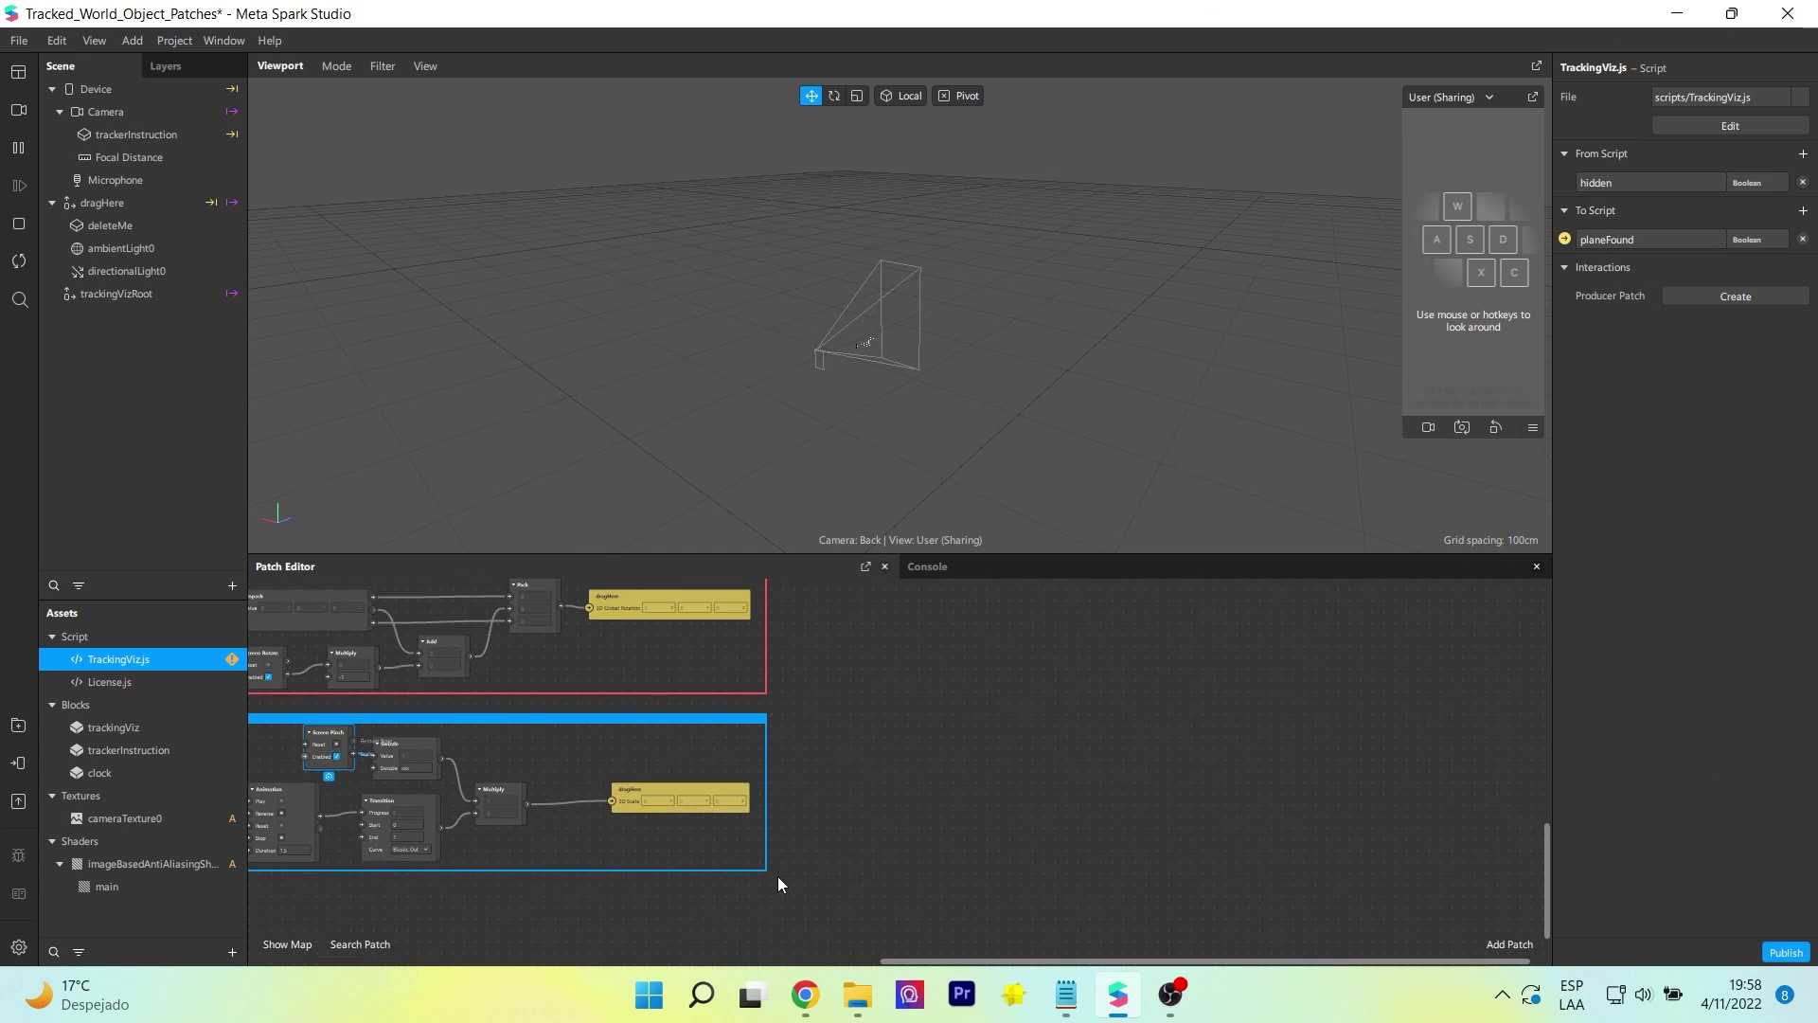
{"action": "scroll", "coordinate": [678, 846], "scroll_direction": "up", "scroll_amount": 2}
{"action": "scroll", "coordinate": [658, 834], "scroll_direction": "up", "scroll_amount": 2}
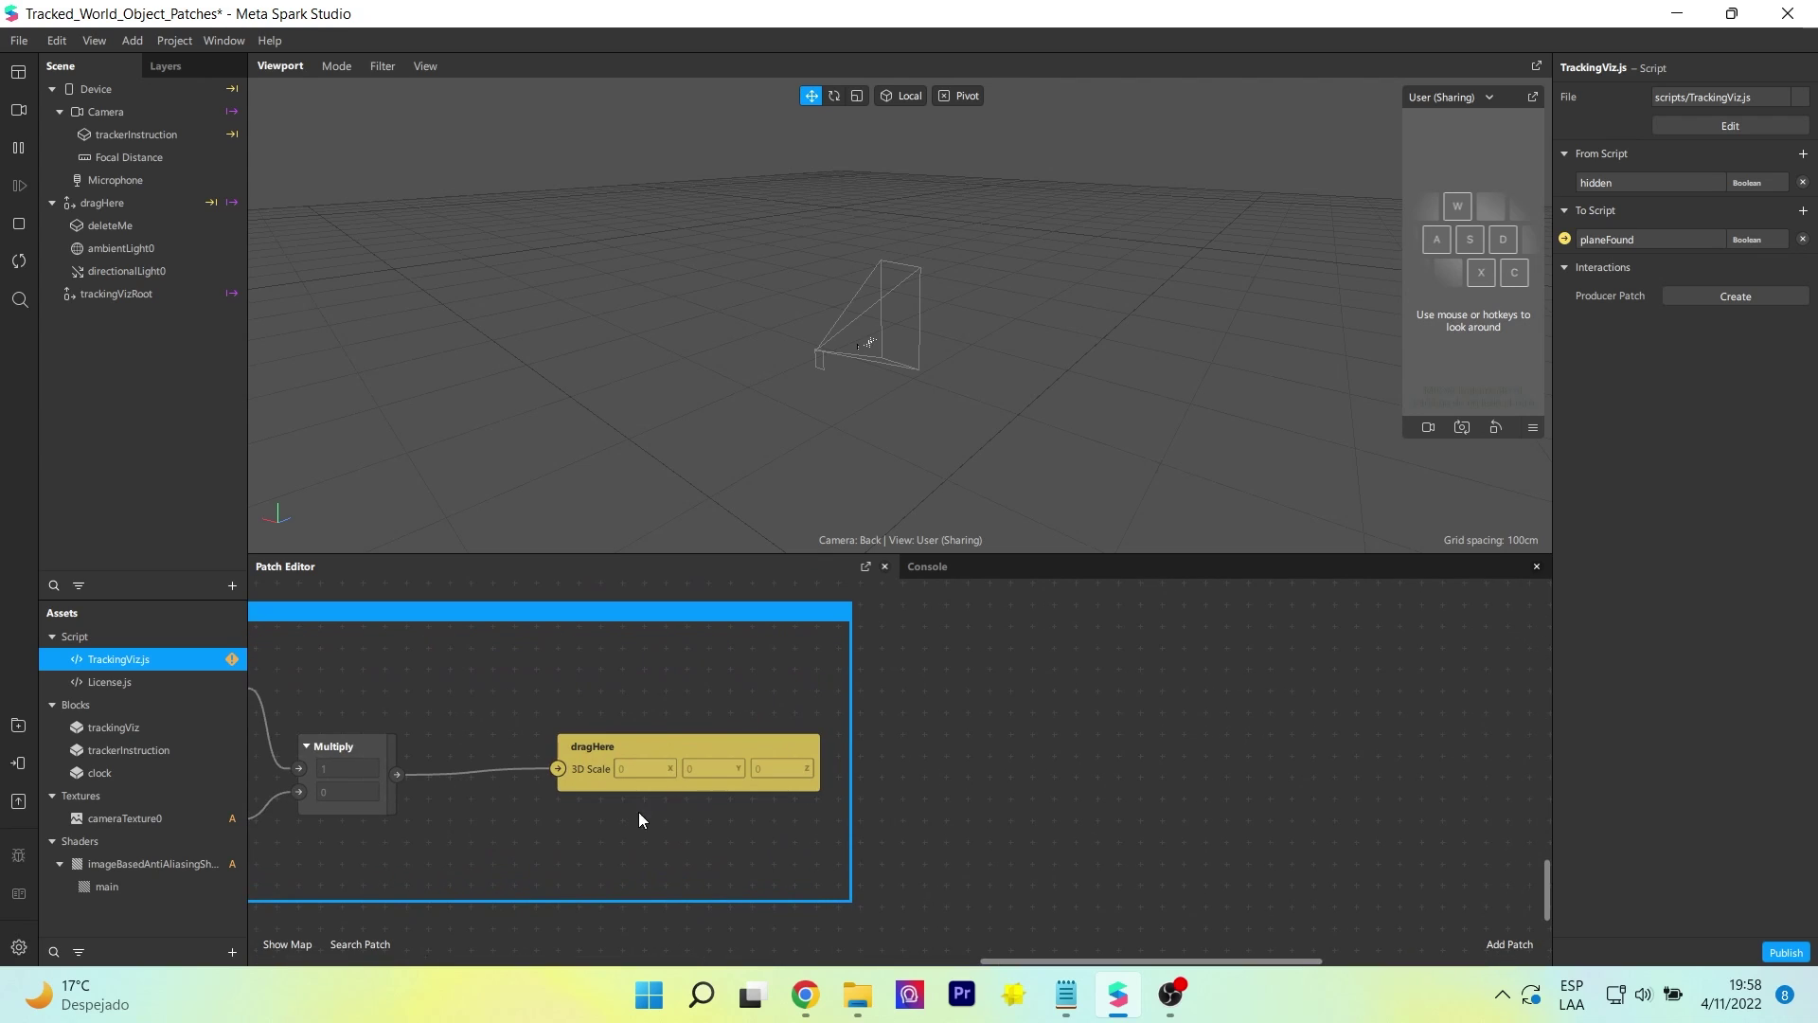
{"action": "scroll", "coordinate": [556, 811], "scroll_direction": "down", "scroll_amount": 3}
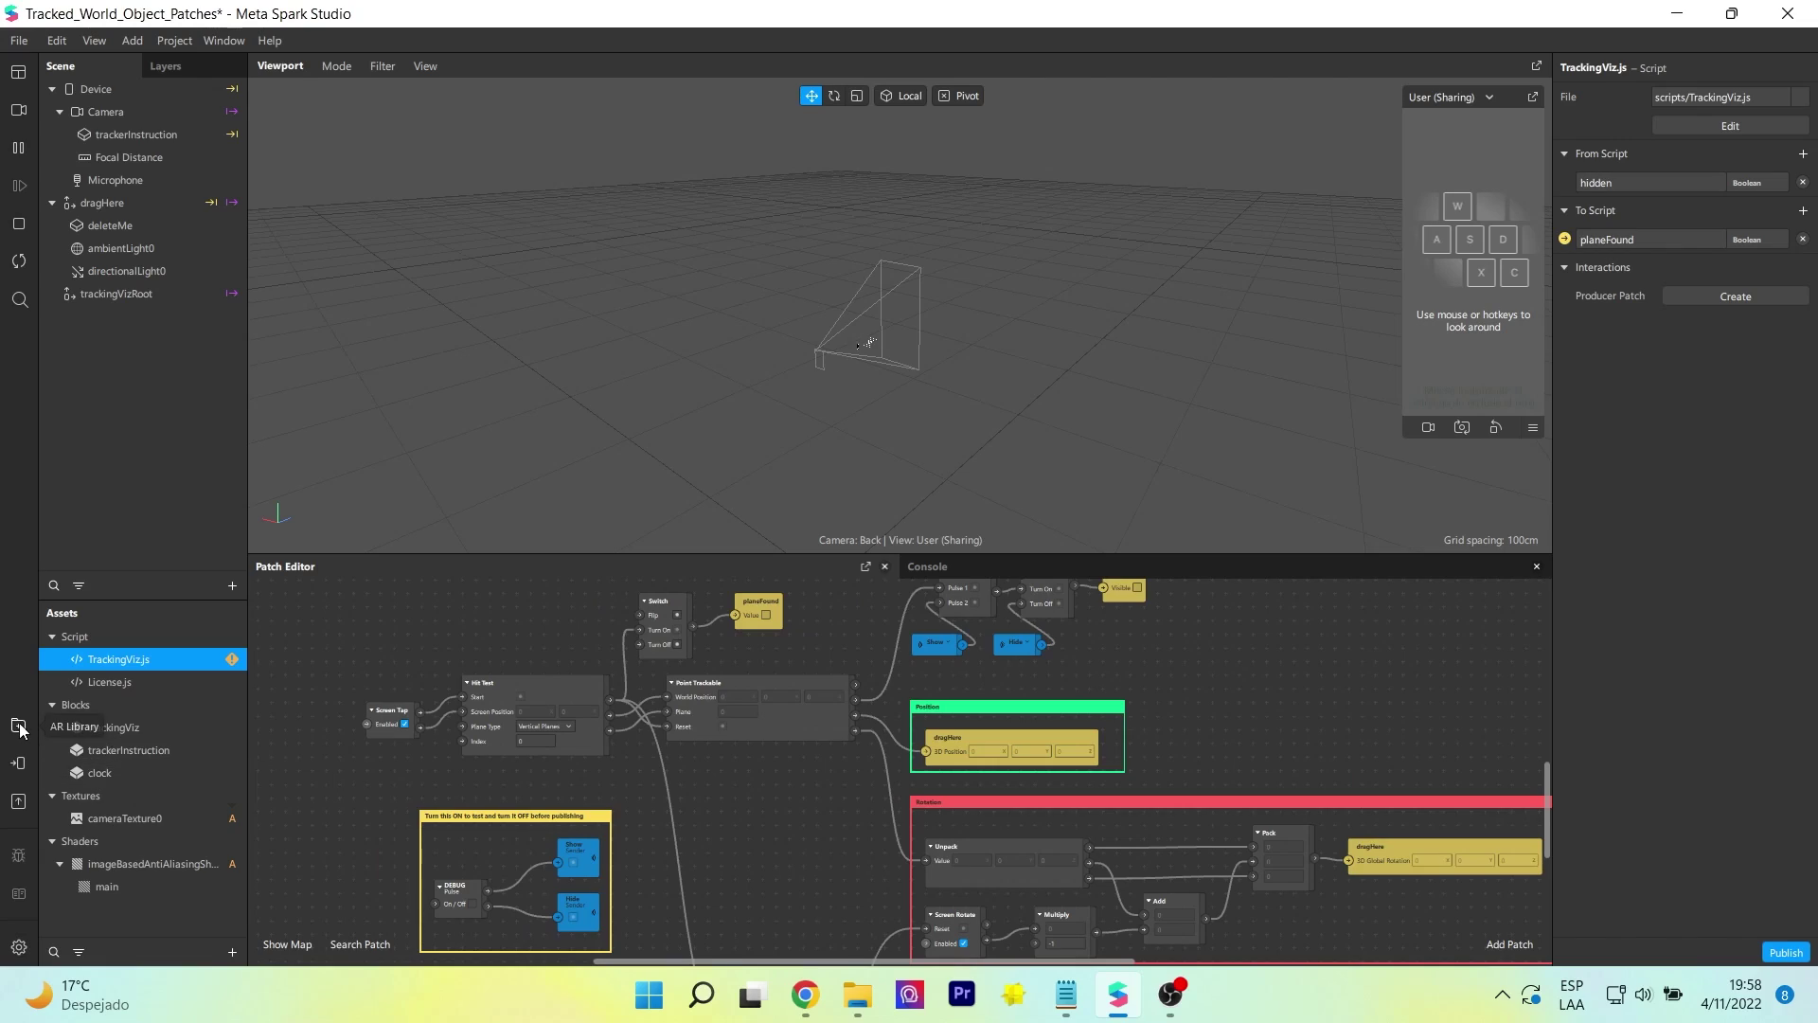
Step: Search the AR Library for "MONA LISA" and import the free Mona Lisa (PBR hires model) into the project
{"action": "left_click", "coordinate": [18, 726]}
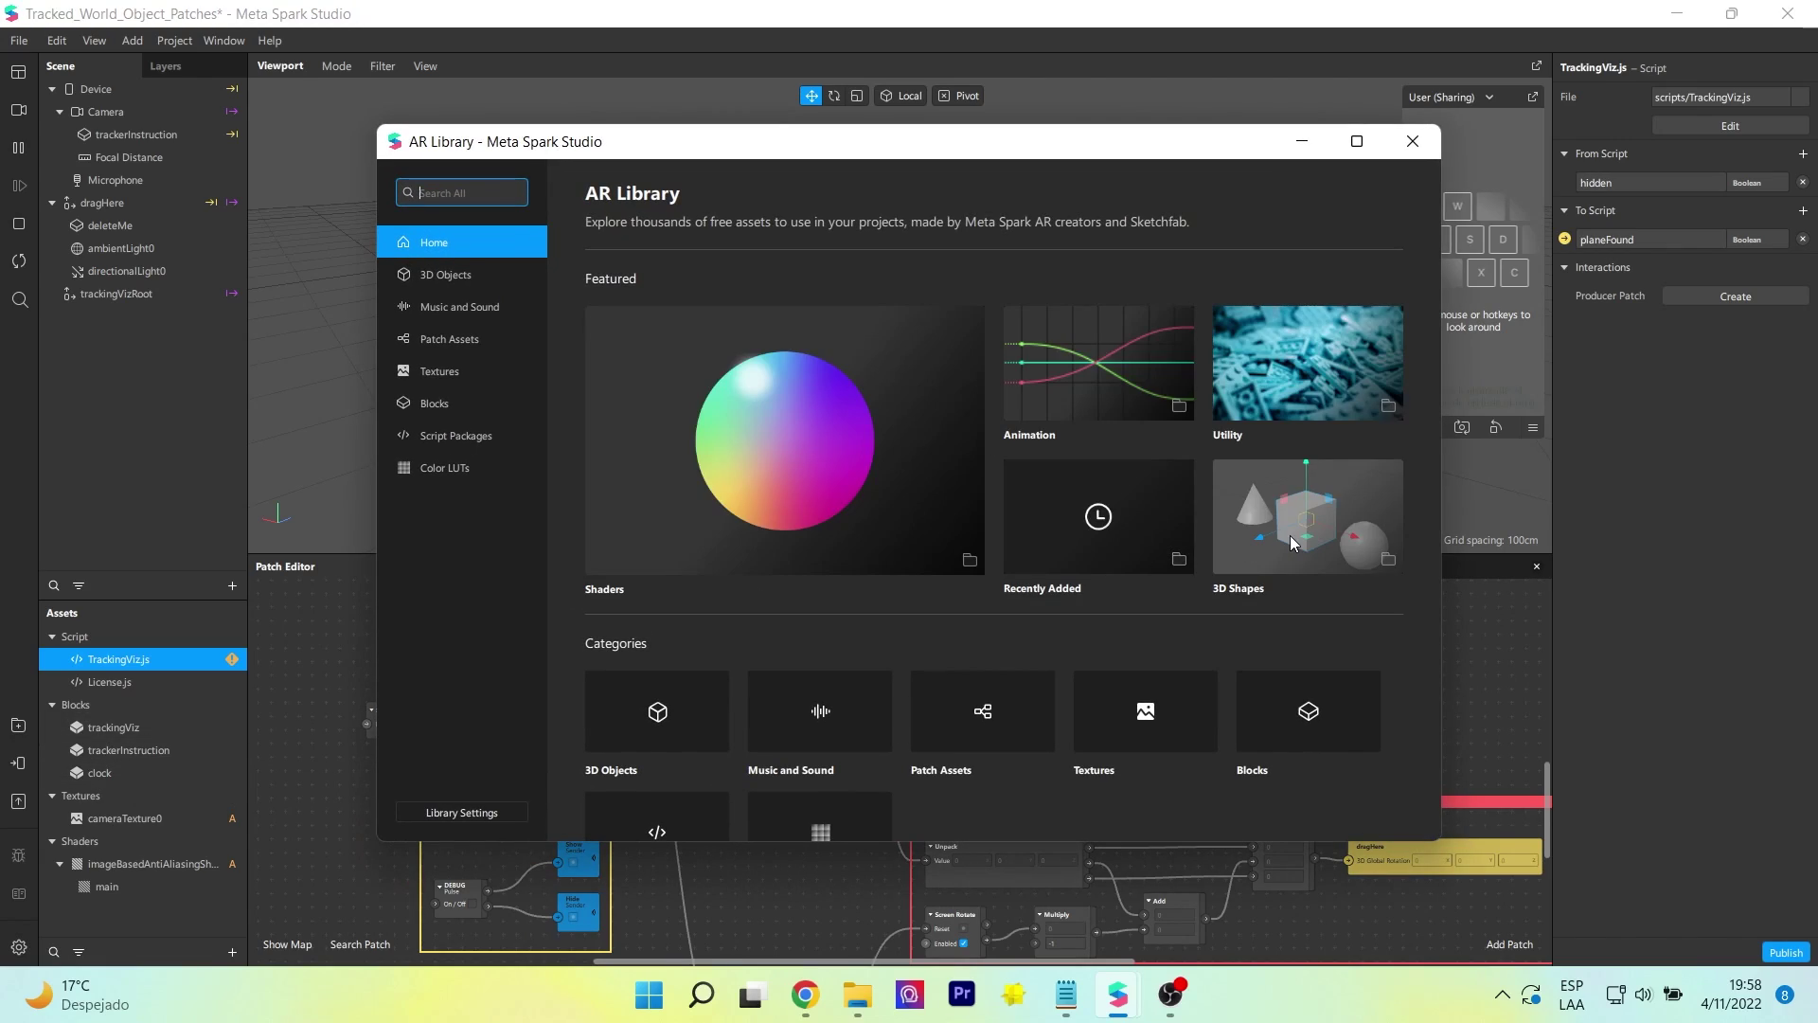
{"action": "left_click", "coordinate": [475, 192]}
{"action": "type", "text": "MONA LISA"}
{"action": "key", "text": "Return"}
{"action": "left_click", "coordinate": [1370, 254]}
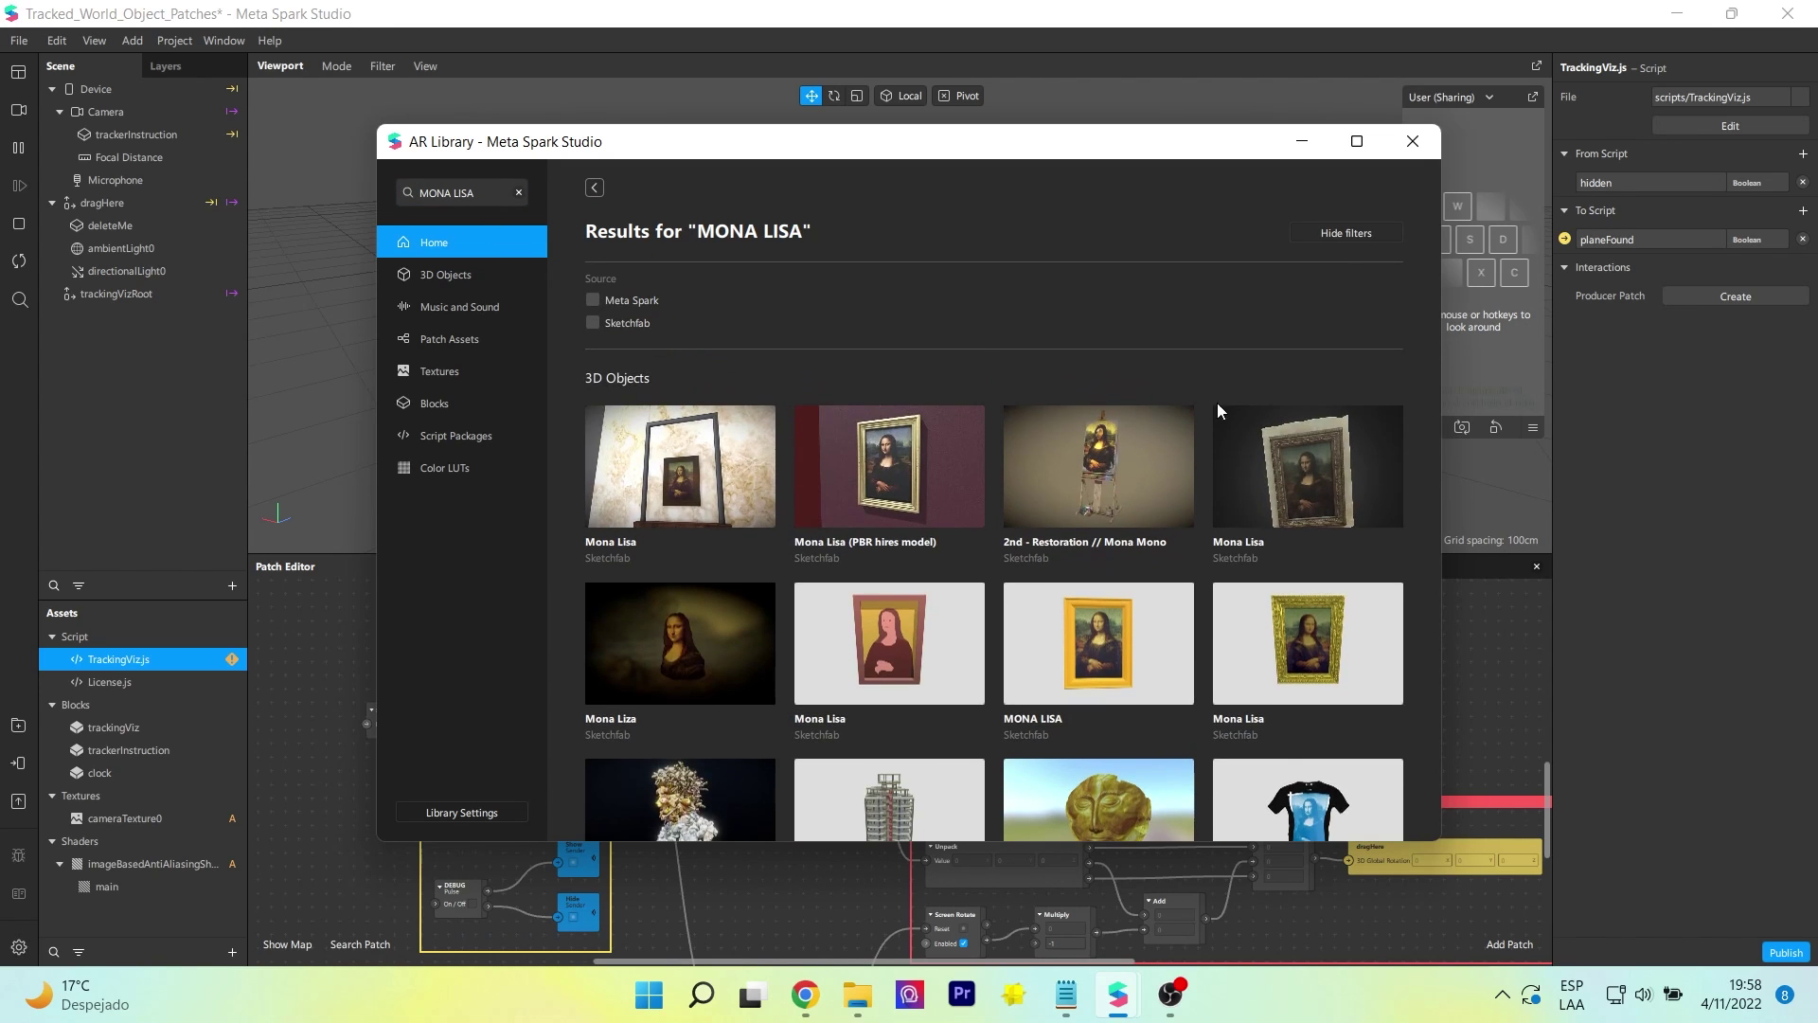
{"action": "left_click", "coordinate": [872, 464]}
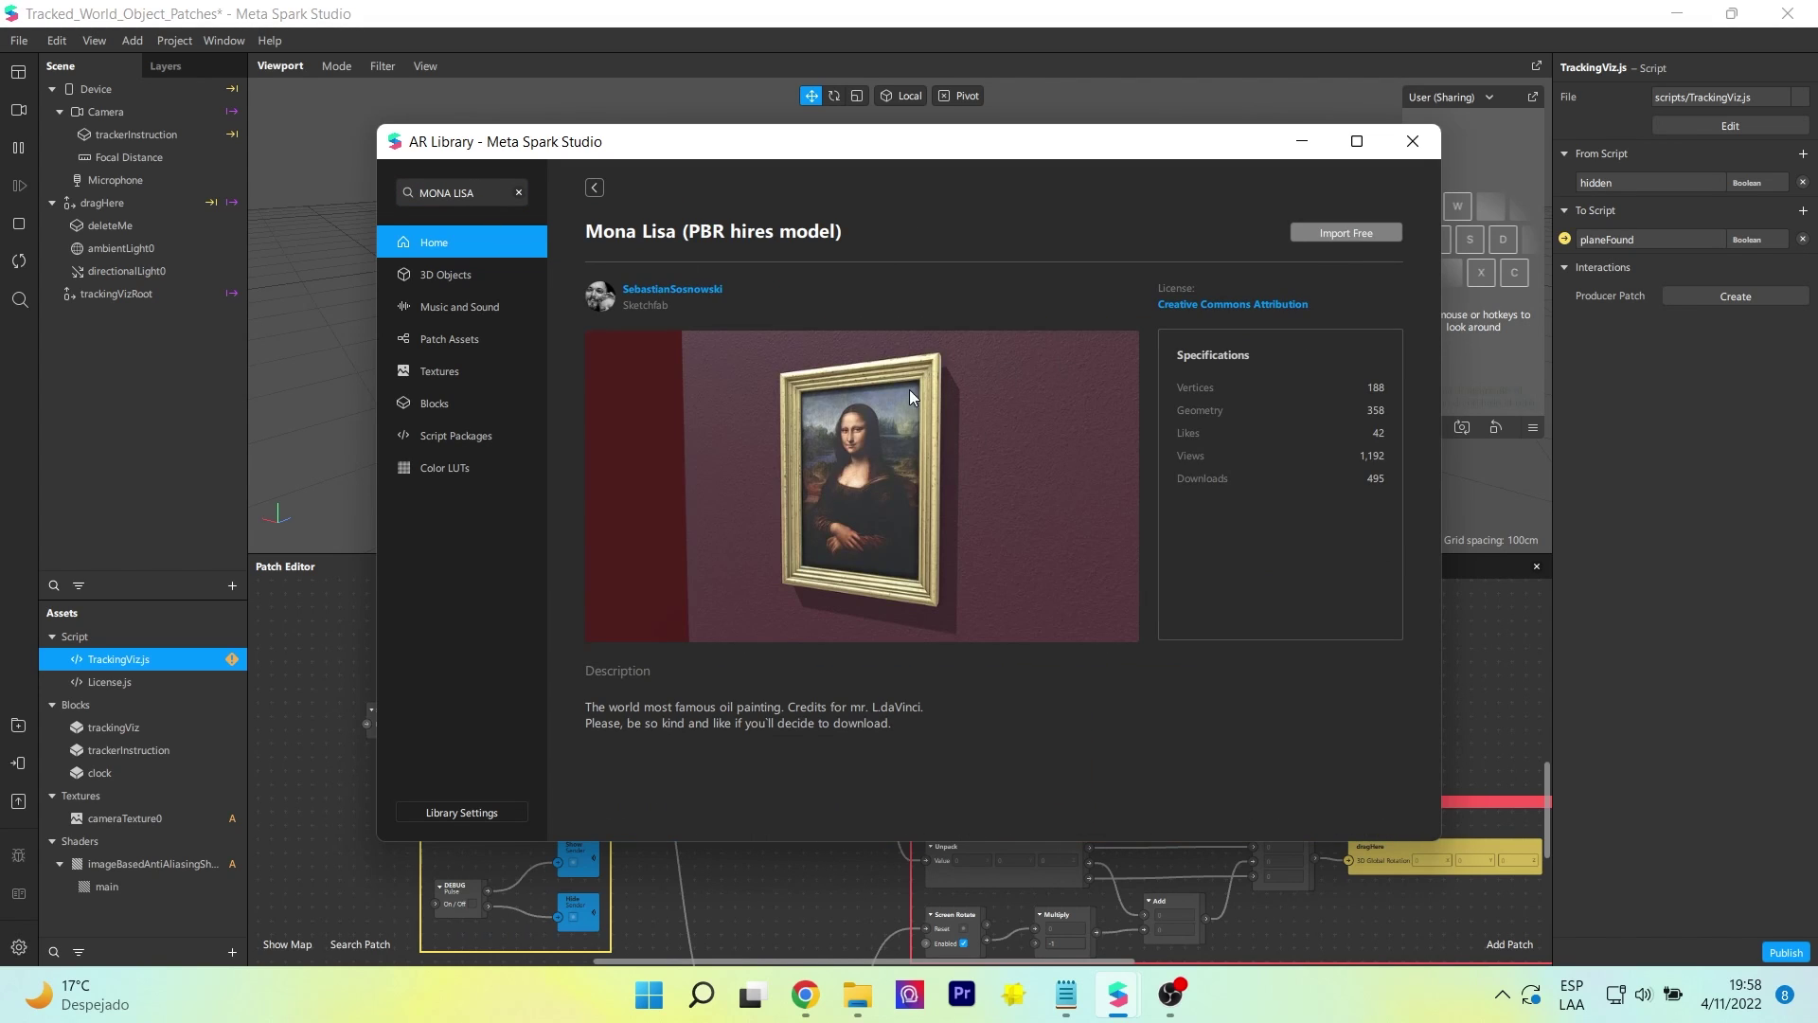
{"action": "left_click", "coordinate": [1360, 232]}
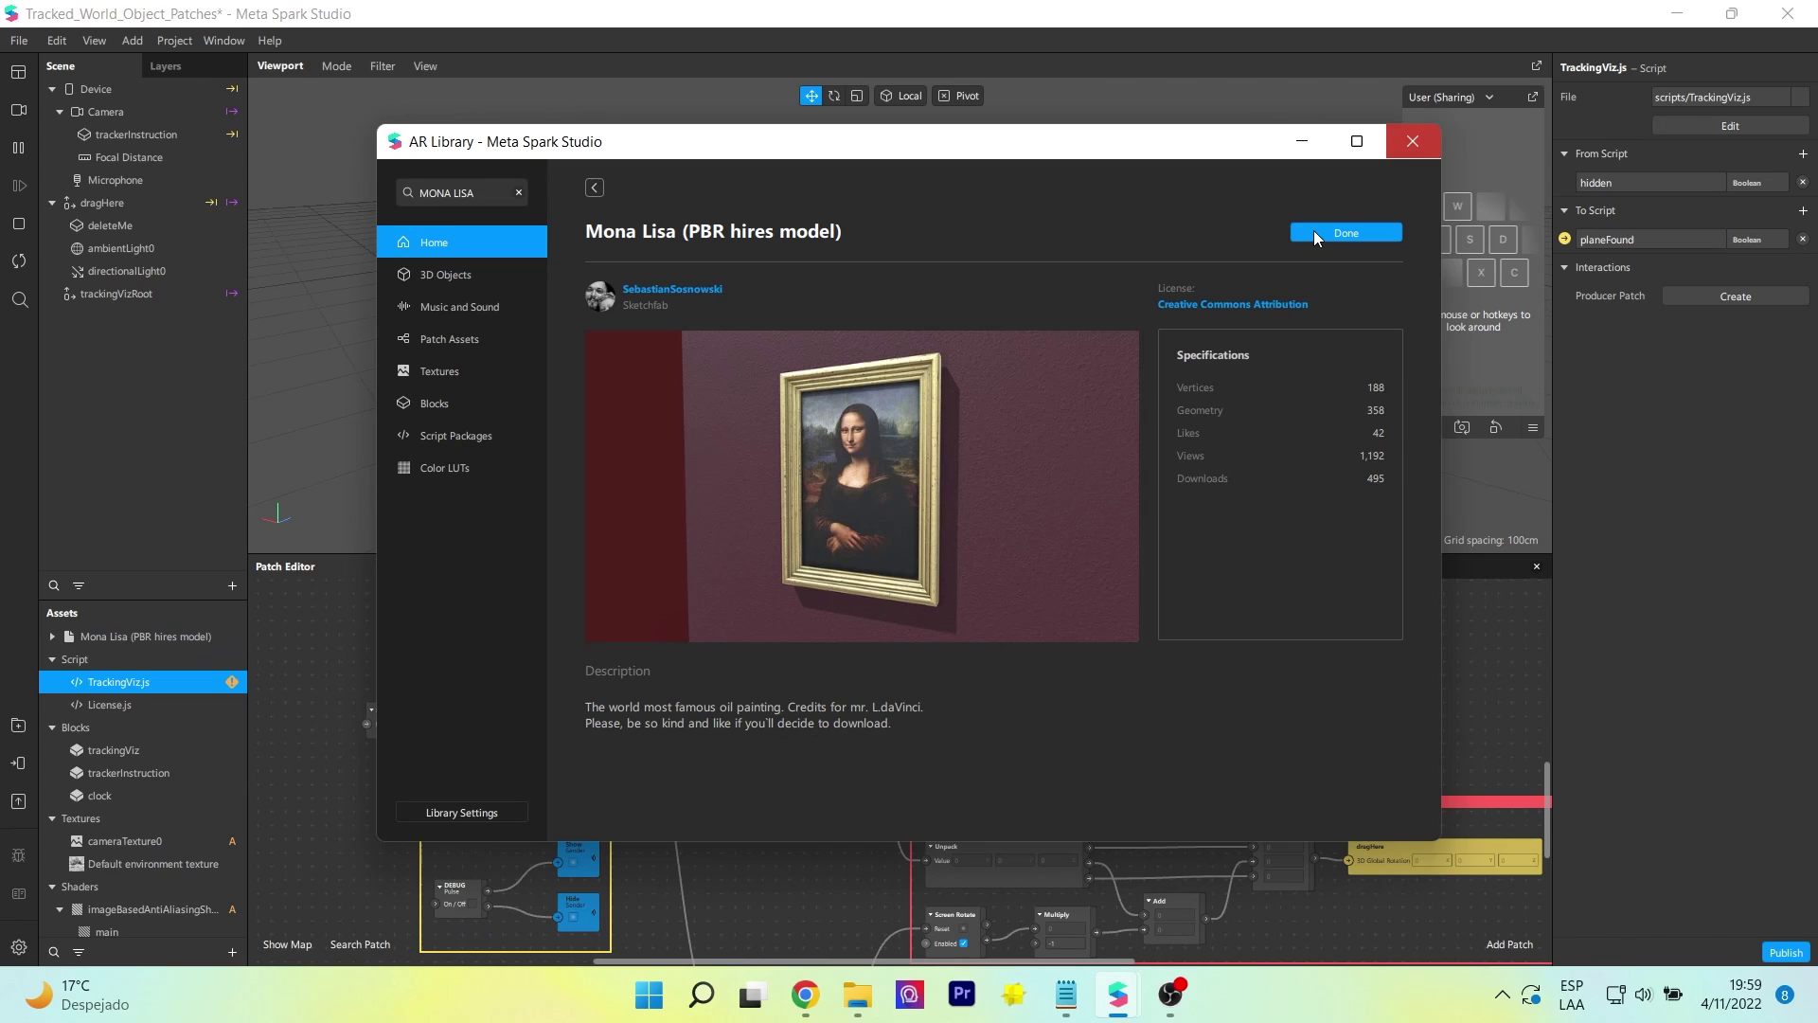
{"action": "left_click", "coordinate": [1326, 229]}
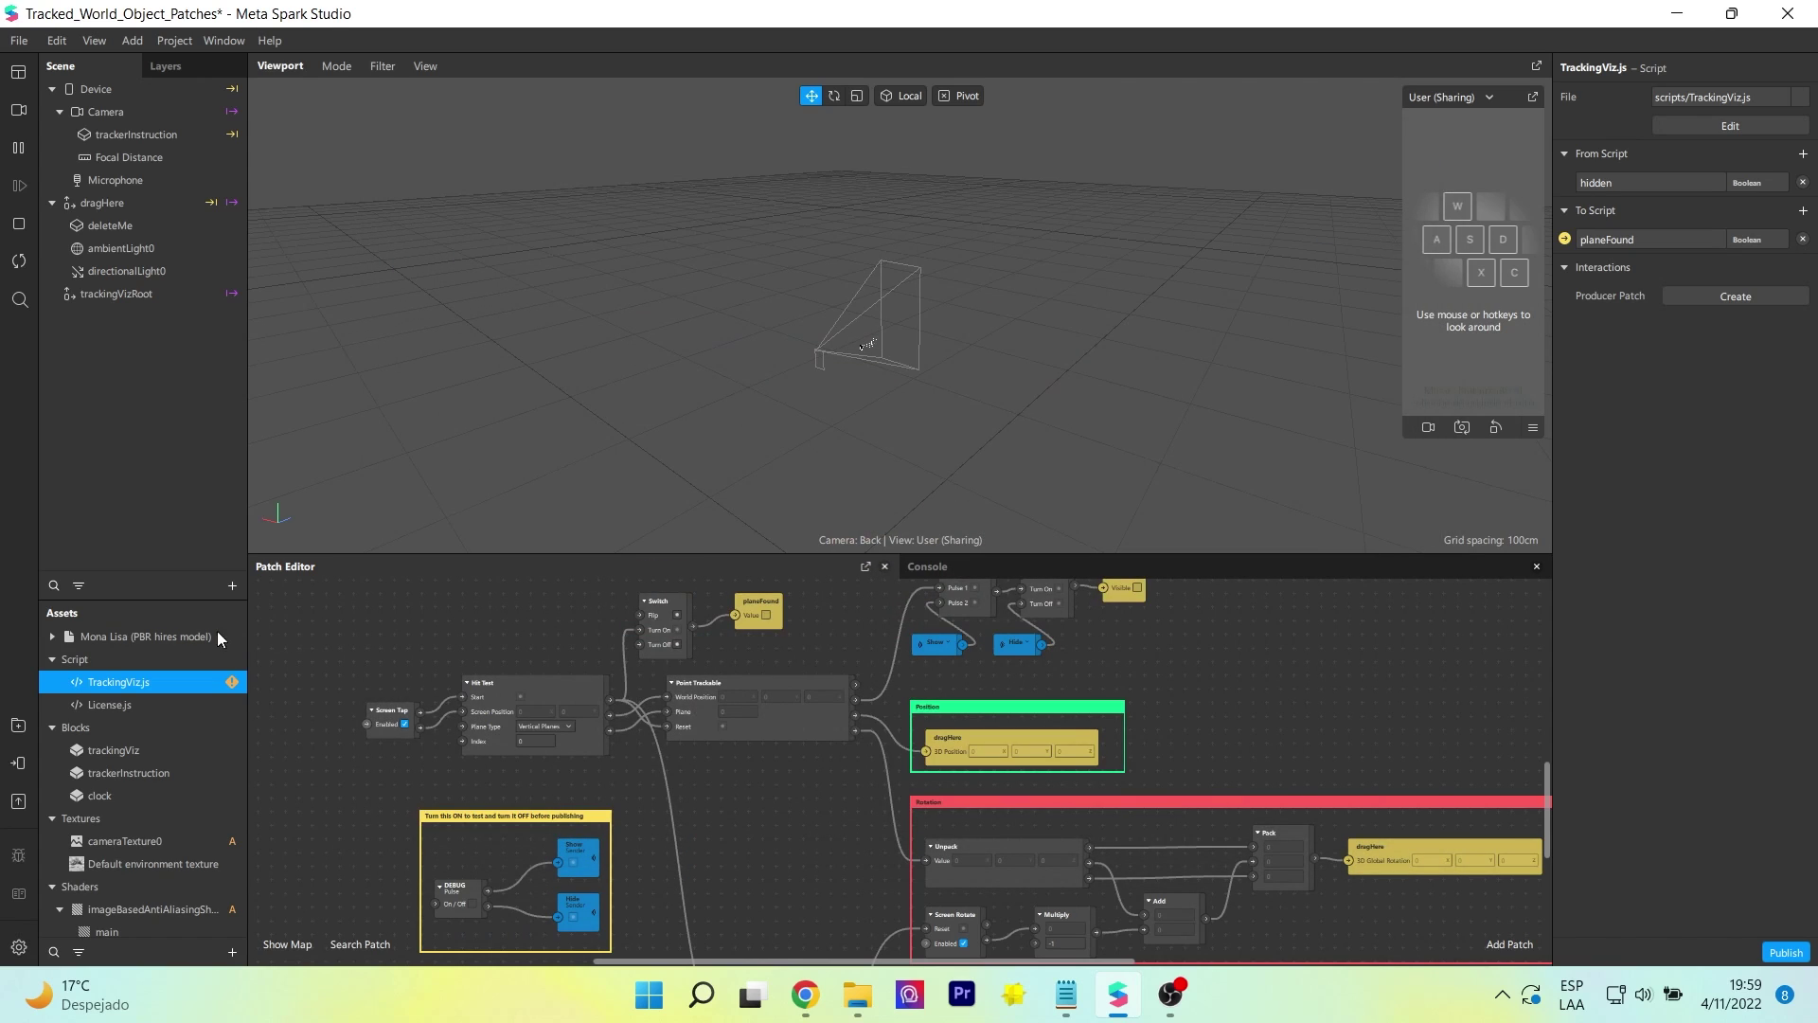
Step: Place the Mona Lisa model inside the dragHere object and hide the deleteMe clock
{"action": "left_click_drag", "start_coordinate": [95, 638], "coordinate": [154, 218]}
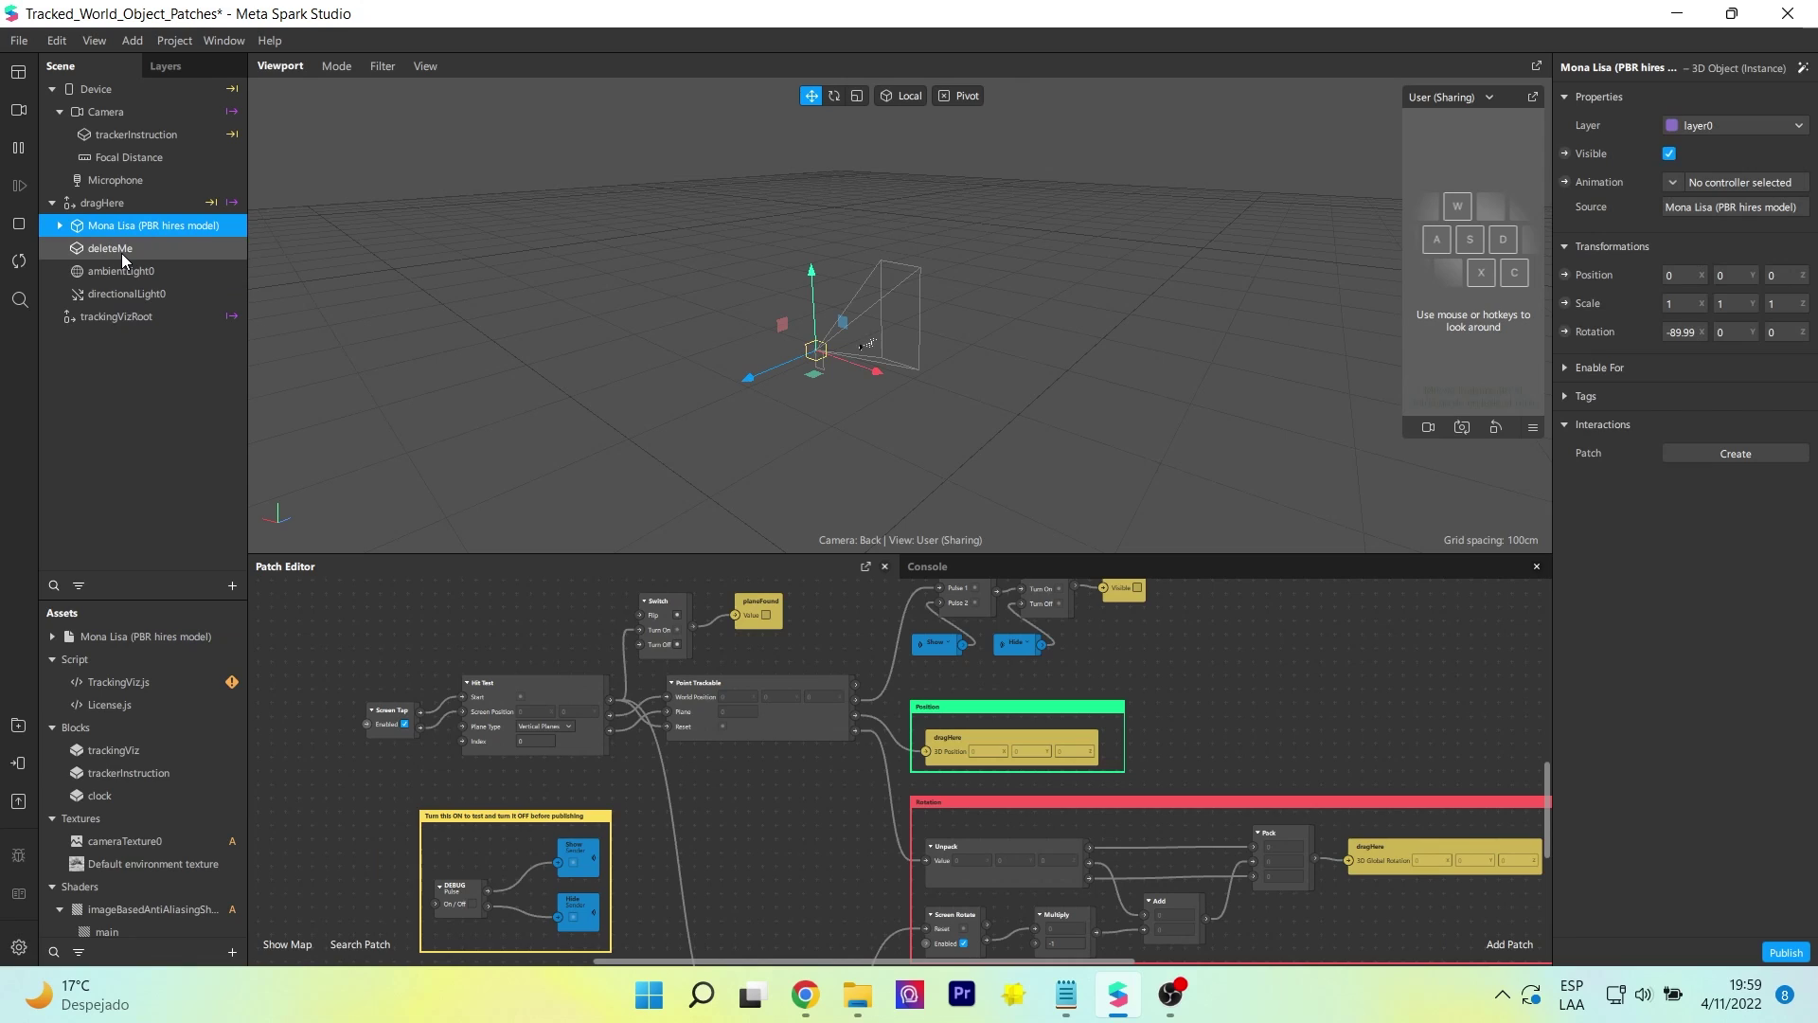
{"action": "left_click", "coordinate": [121, 251]}
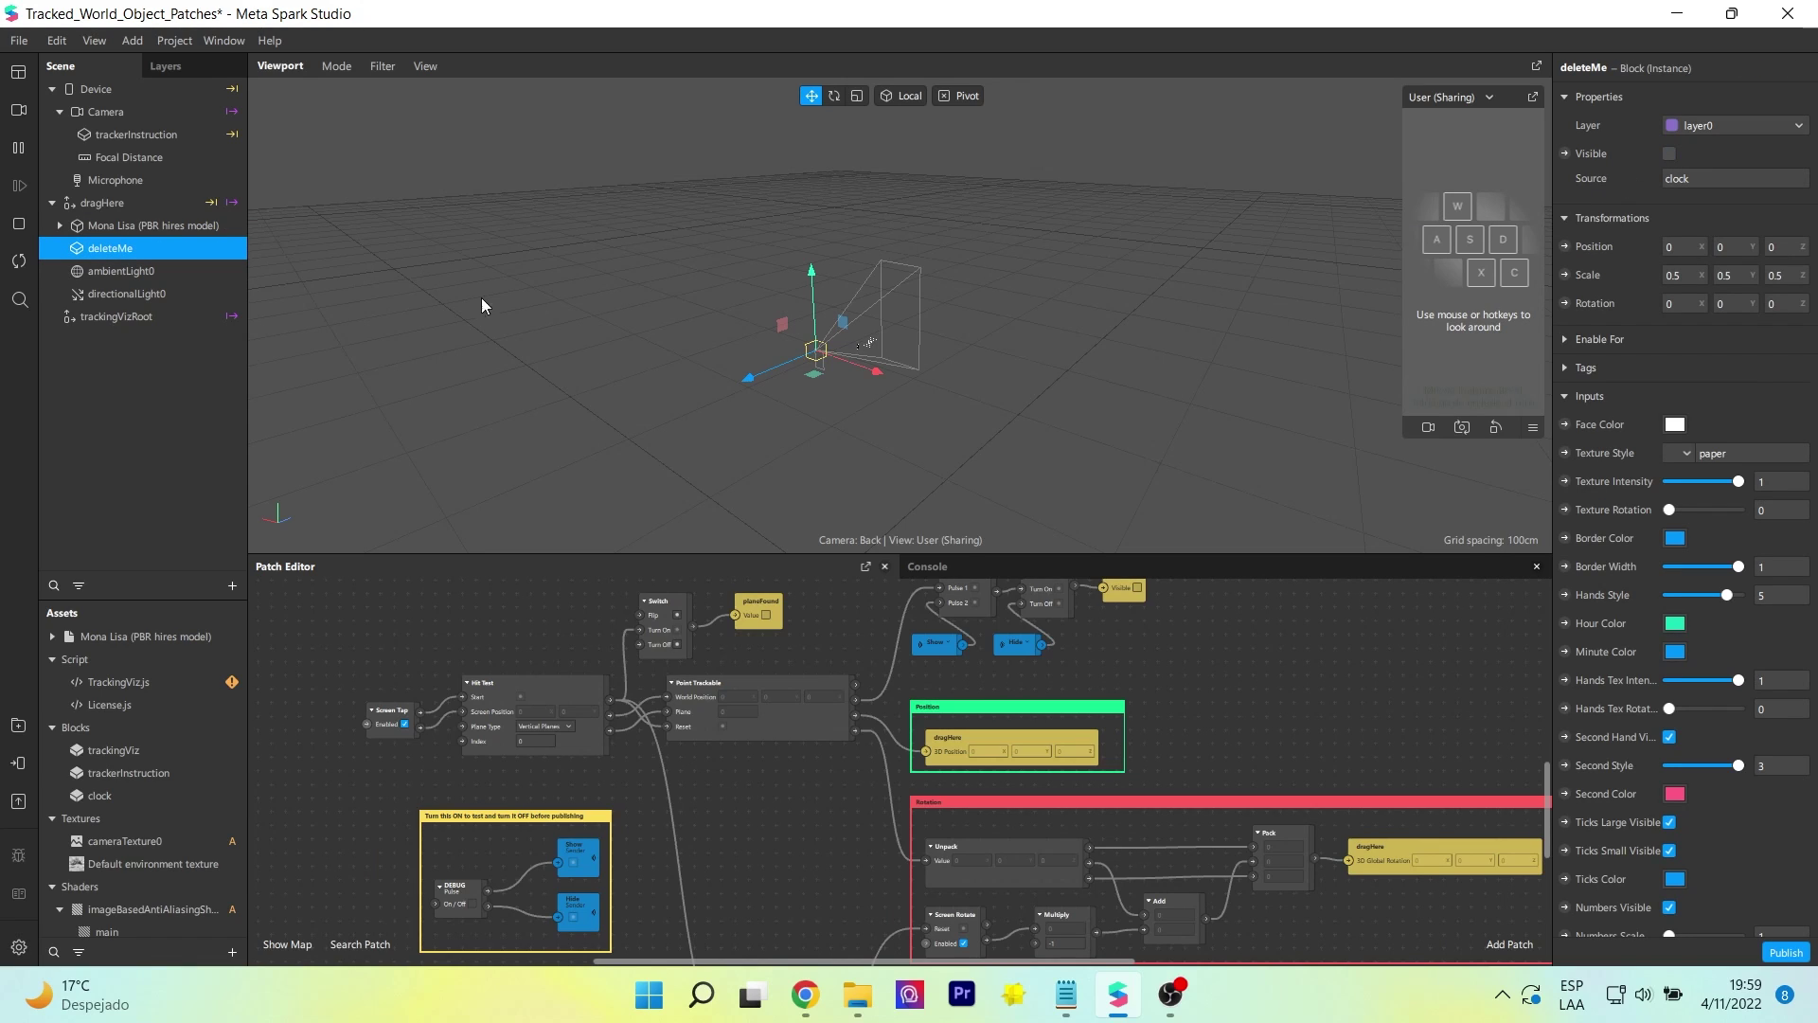
Step: Expand the Mona Lisa model's hierarchy down to RootNode and delete its Wall object
{"action": "left_click", "coordinate": [166, 228]}
{"action": "left_click", "coordinate": [58, 226]}
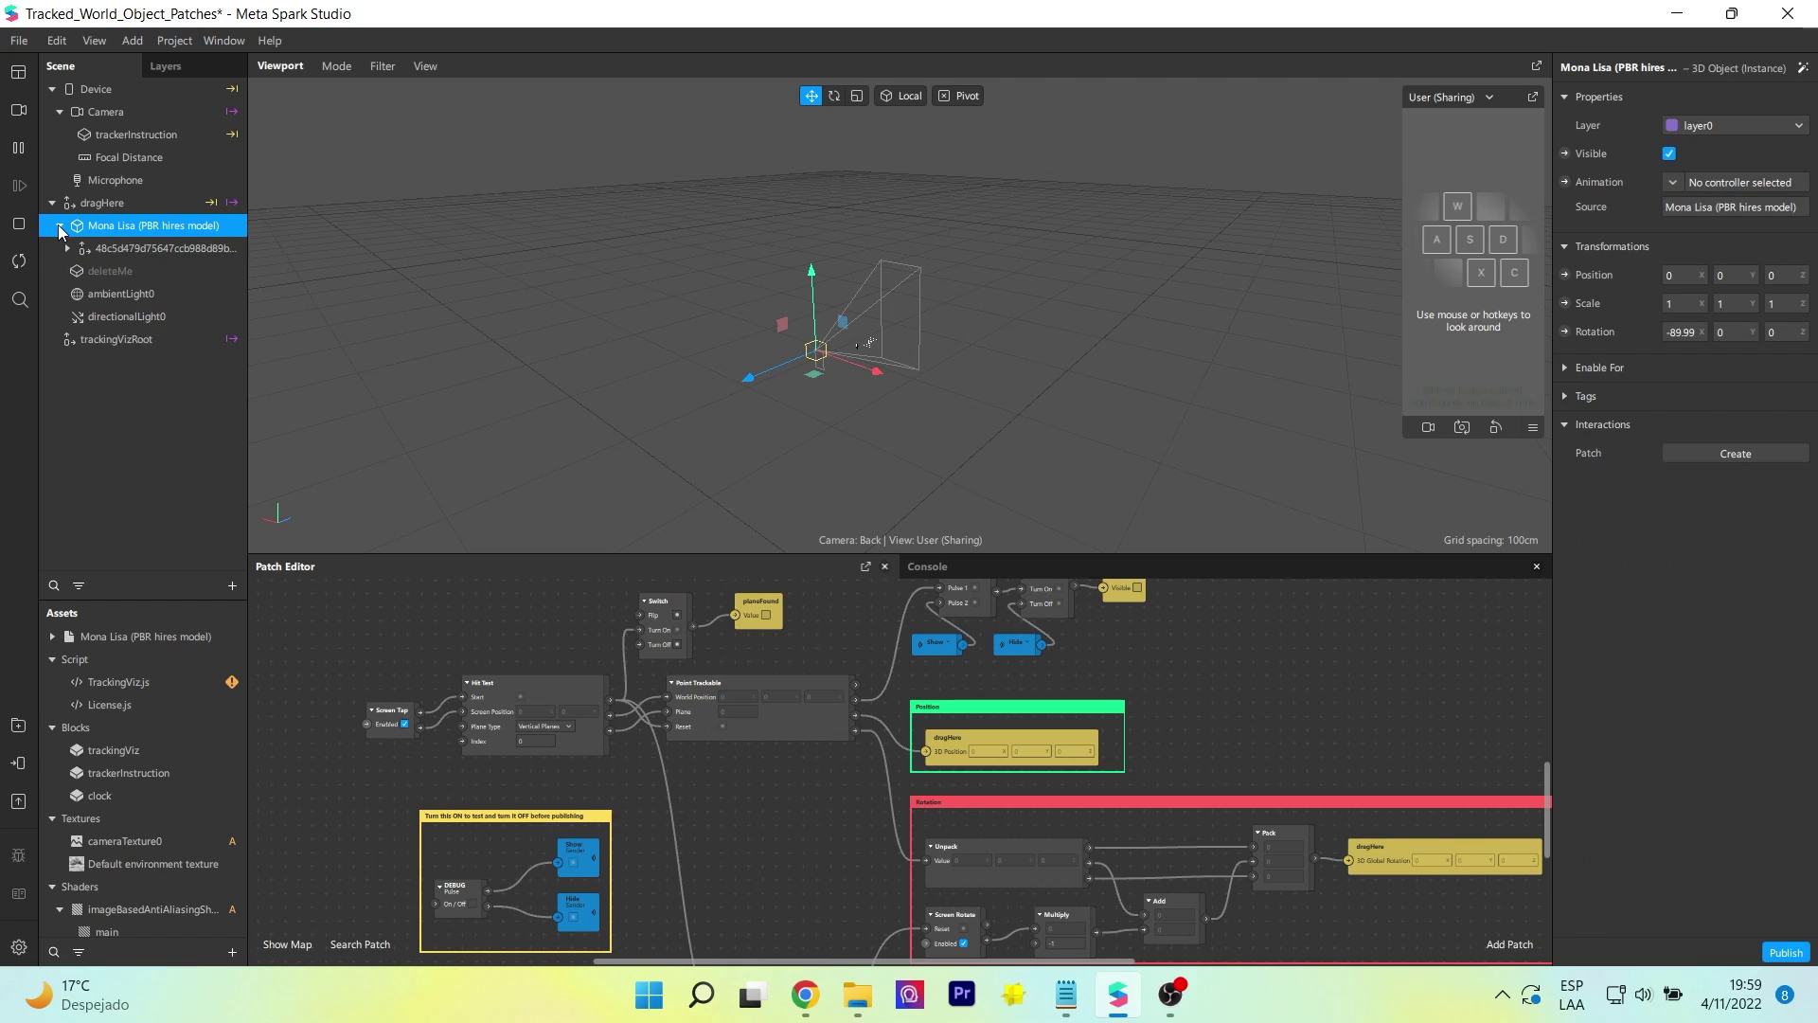
{"action": "left_click", "coordinate": [67, 248]}
{"action": "left_click", "coordinate": [76, 271]}
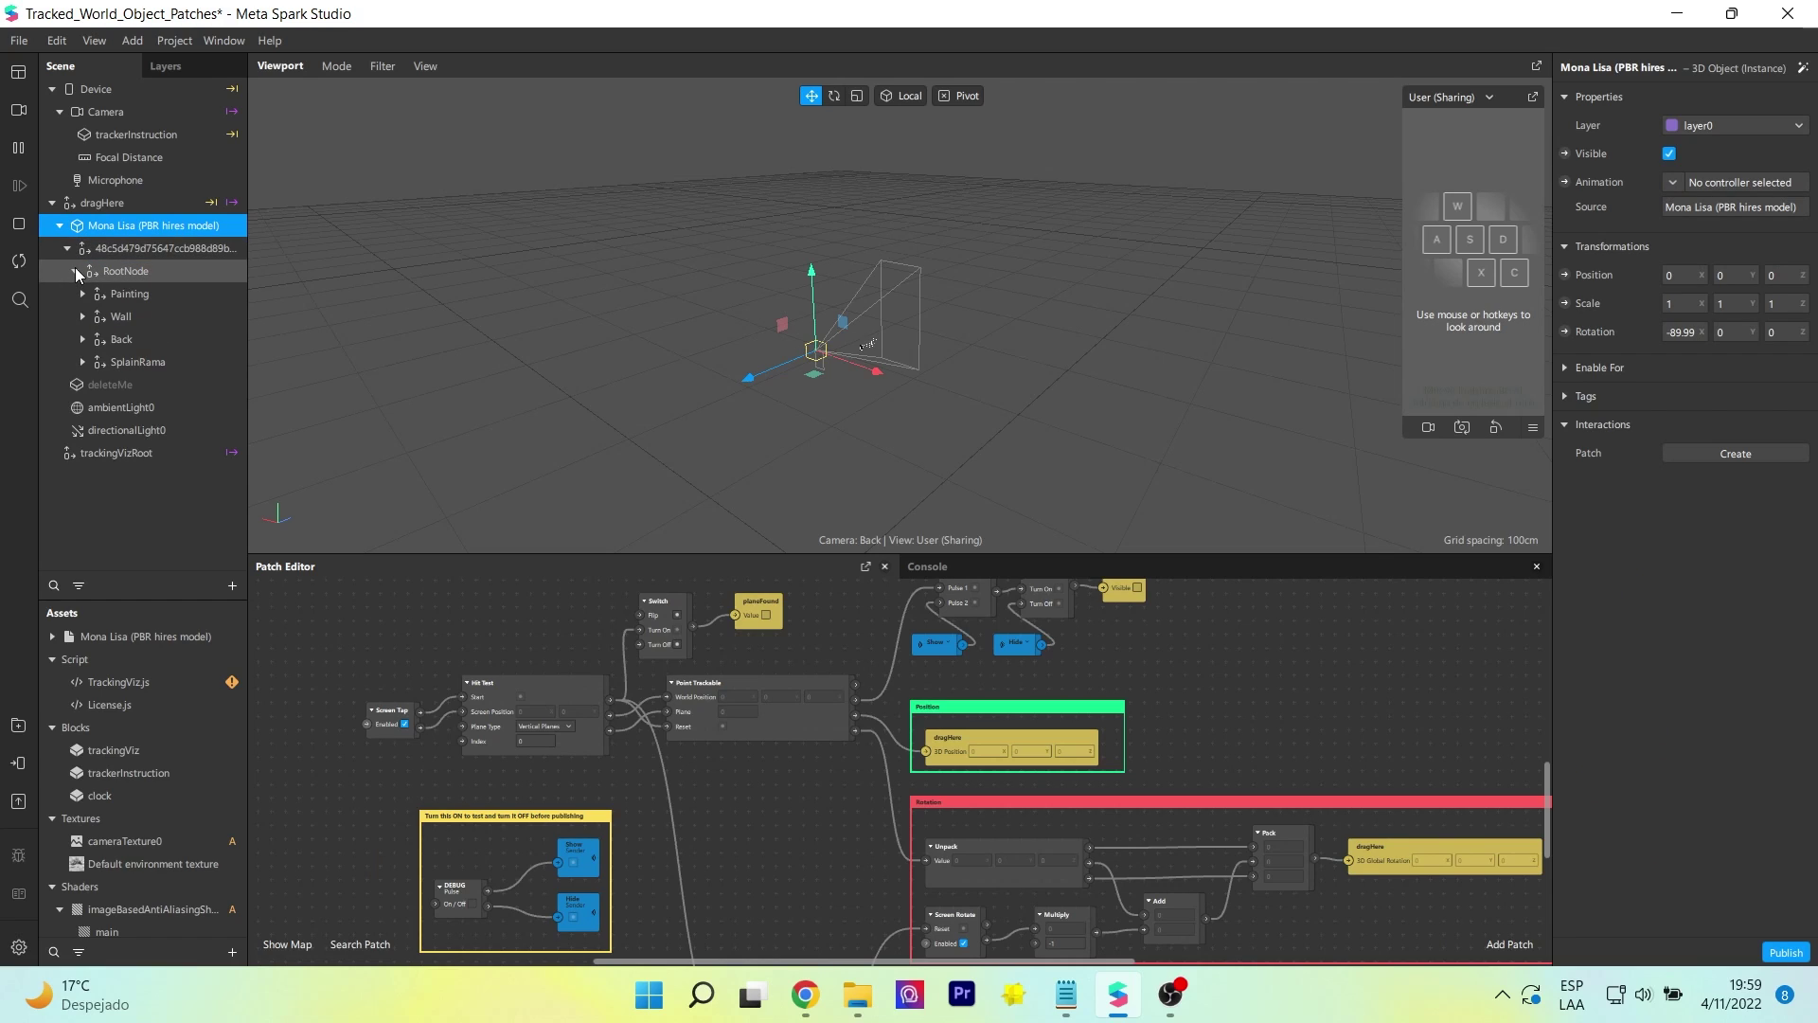
{"action": "left_click", "coordinate": [134, 319]}
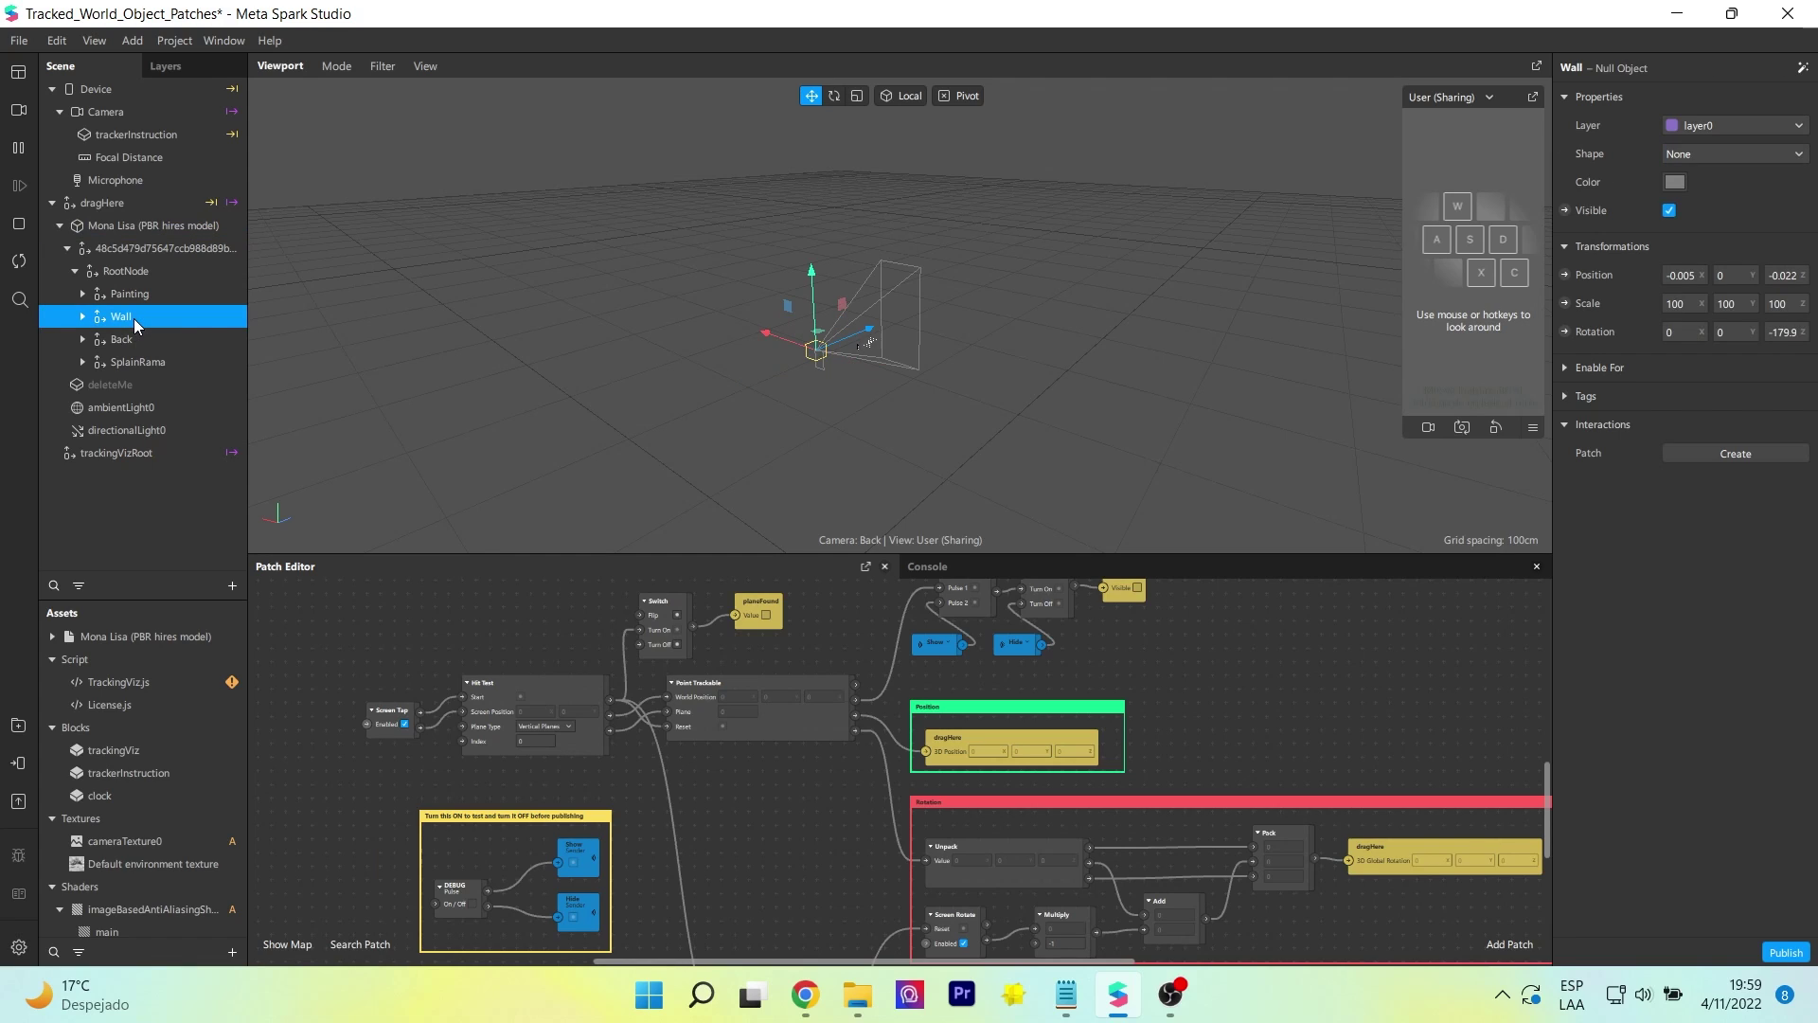
{"action": "key", "text": "Delete"}
{"action": "left_click", "coordinate": [212, 317]}
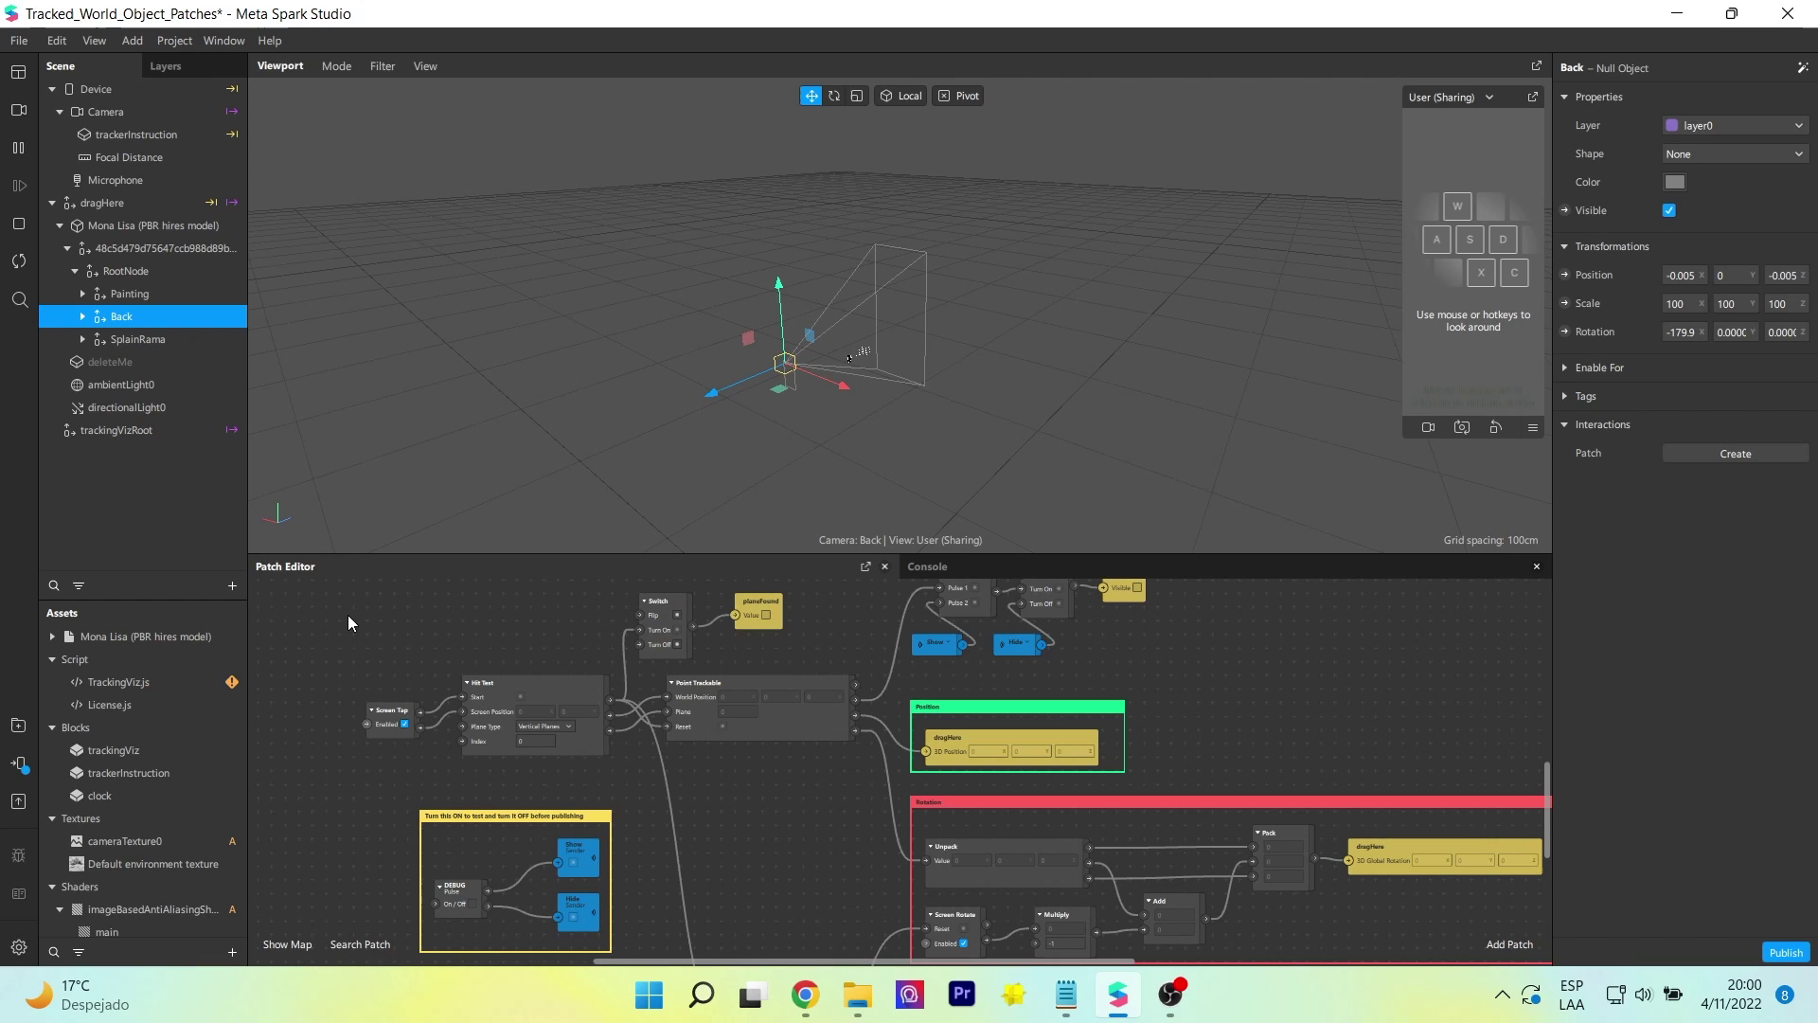
Step: Open the options for sending the effect to an app or device for testing
{"action": "left_click", "coordinate": [18, 765]}
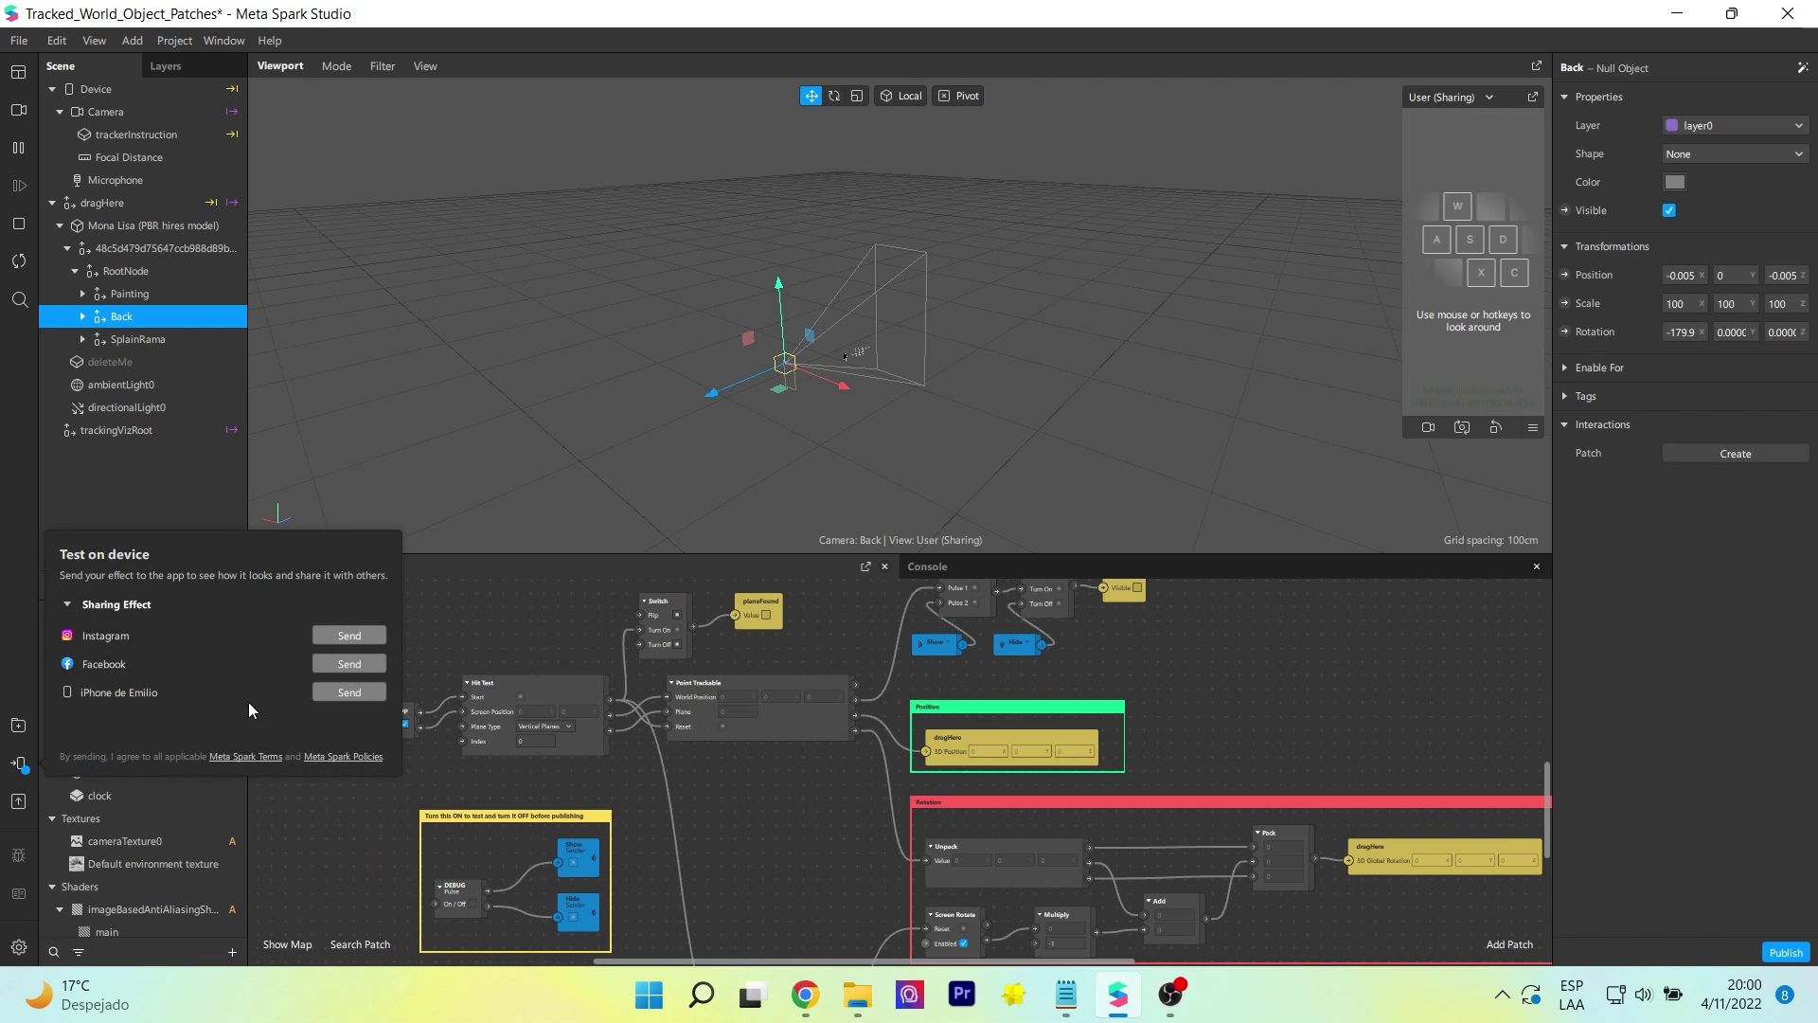